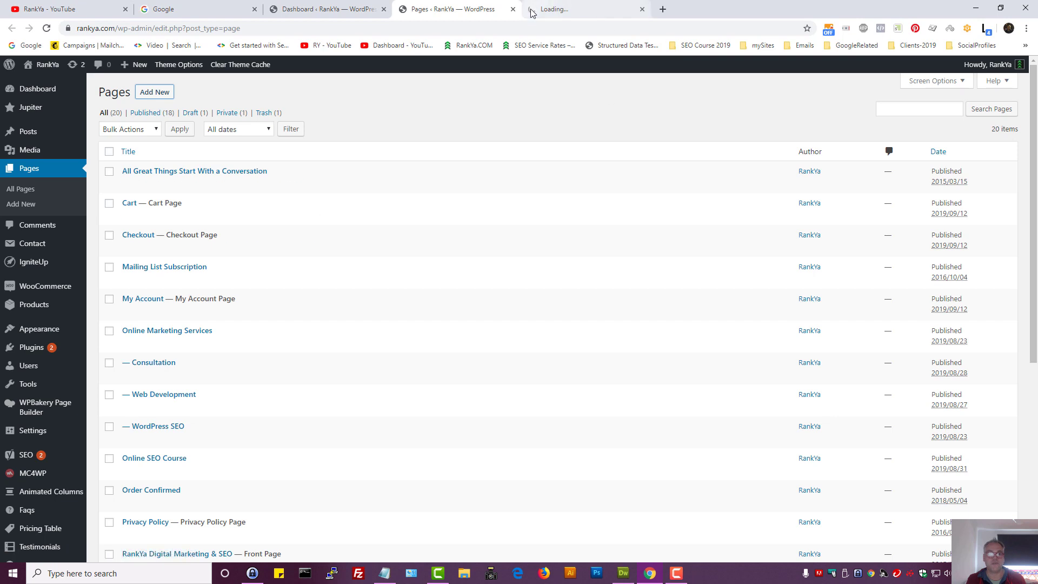
- Title the new page "Sample Landing Page Using Visual Composer WordPress"
key("ctrl+Tab")
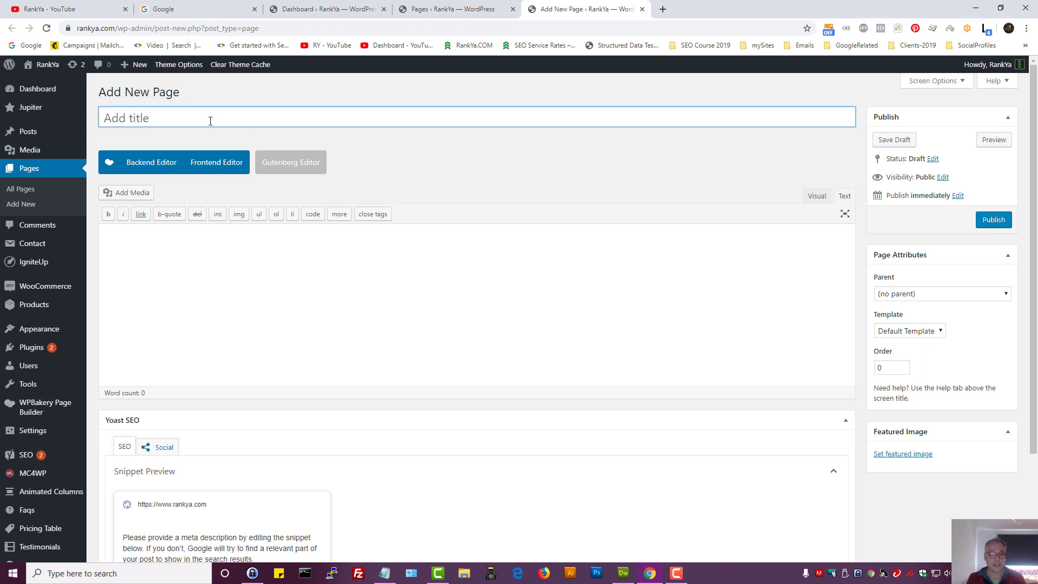
type("Sample Landing Page Using Visual Composer")
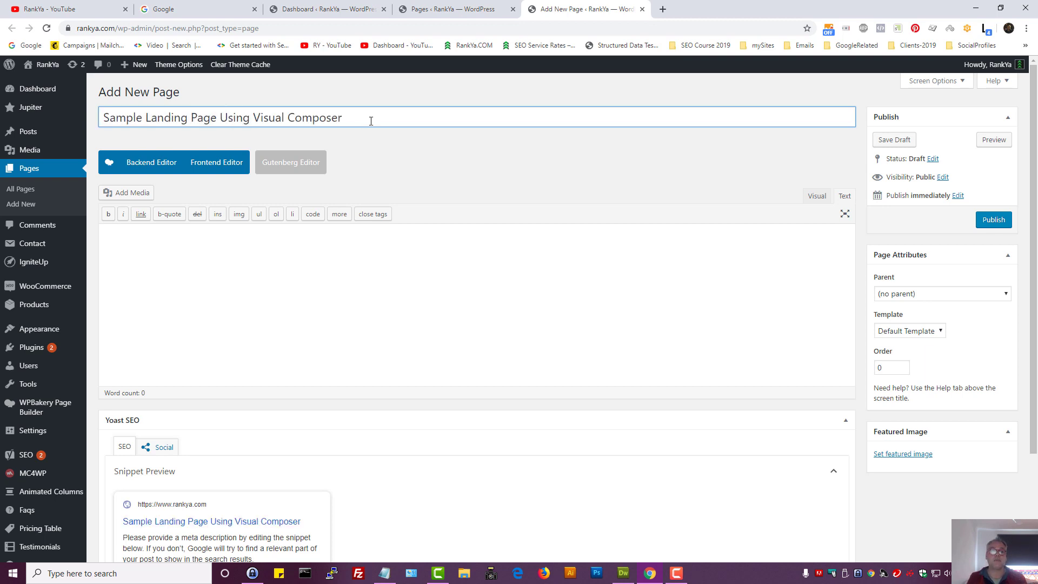
type(" WordPress")
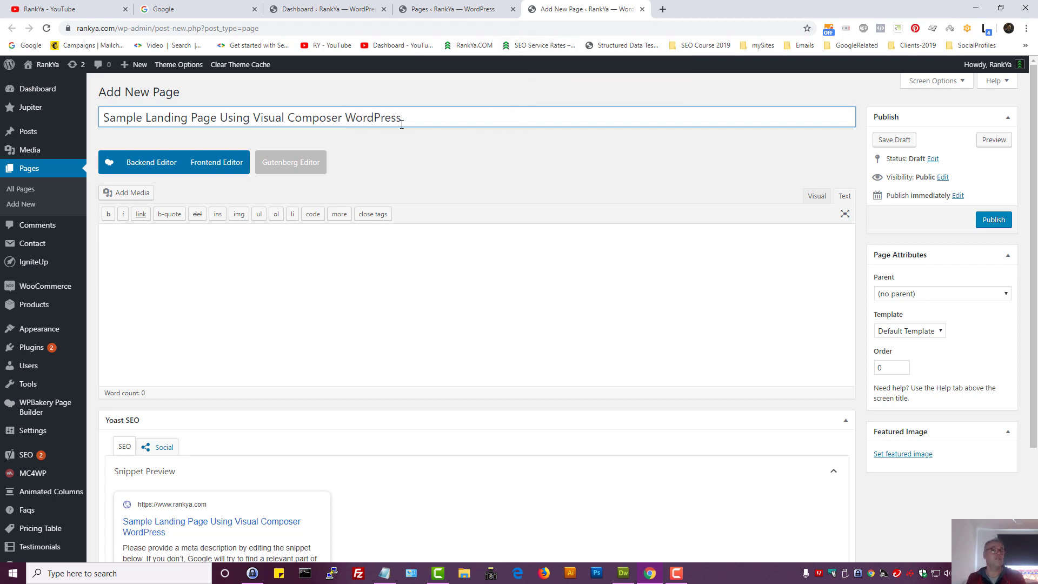
triple_click(207, 118)
left_click(253, 118)
triple_click(256, 120)
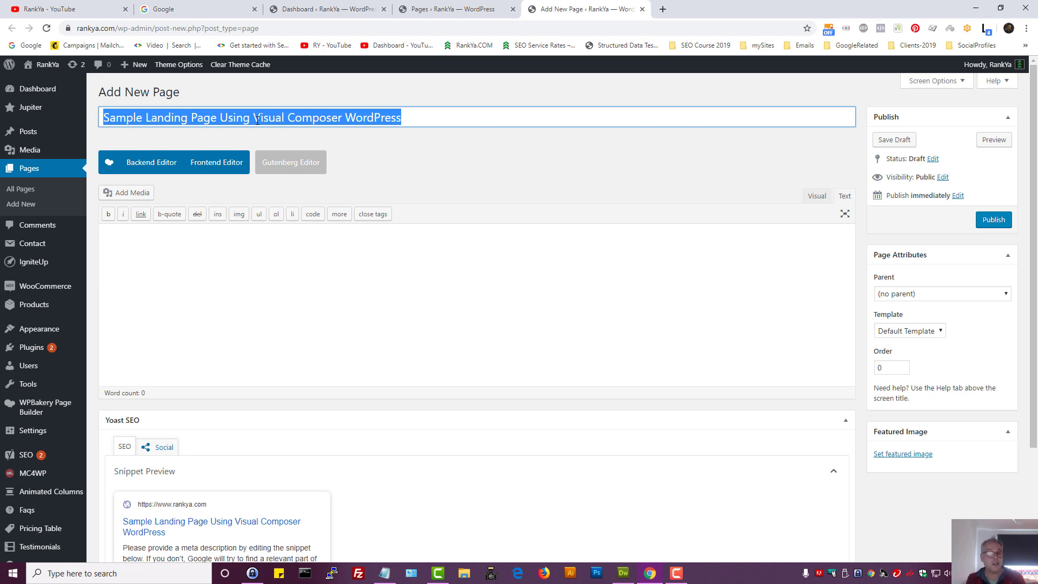
left_click(305, 120)
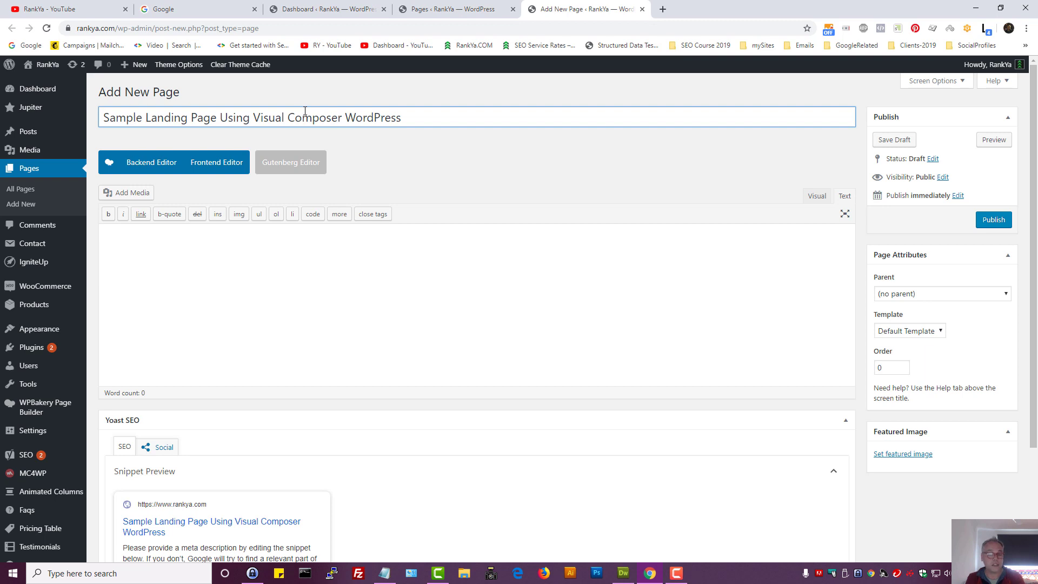
left_click(204, 8)
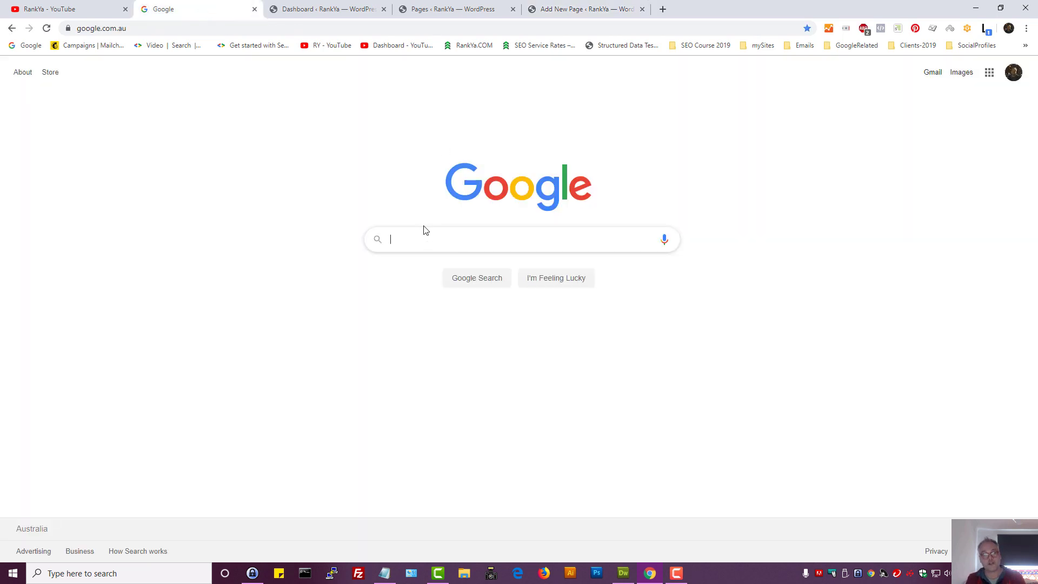
left_click(569, 14)
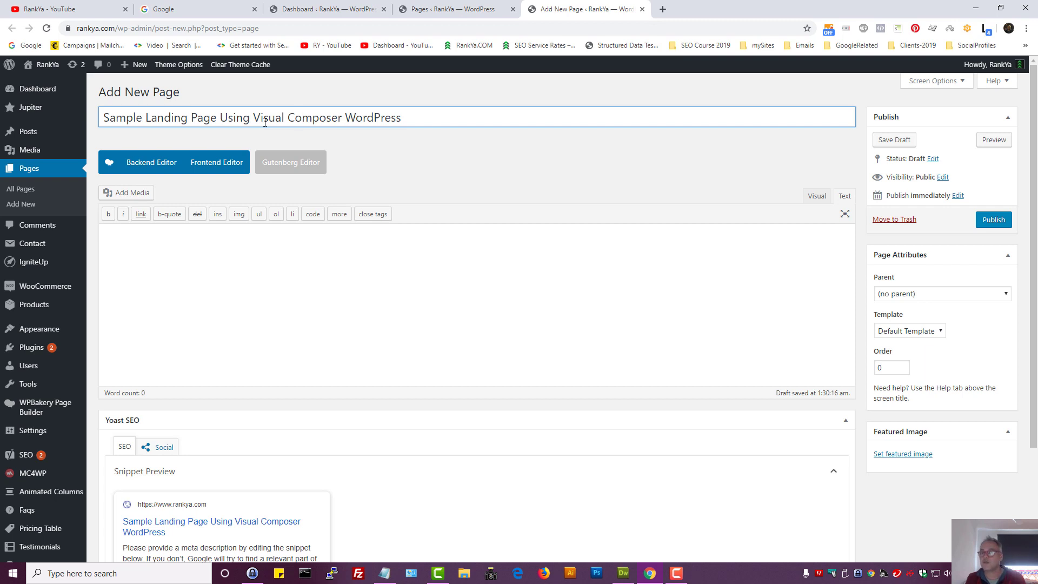
- Open the new landing page in the Frontend Editor in a separate browser tab
left_click(482, 187)
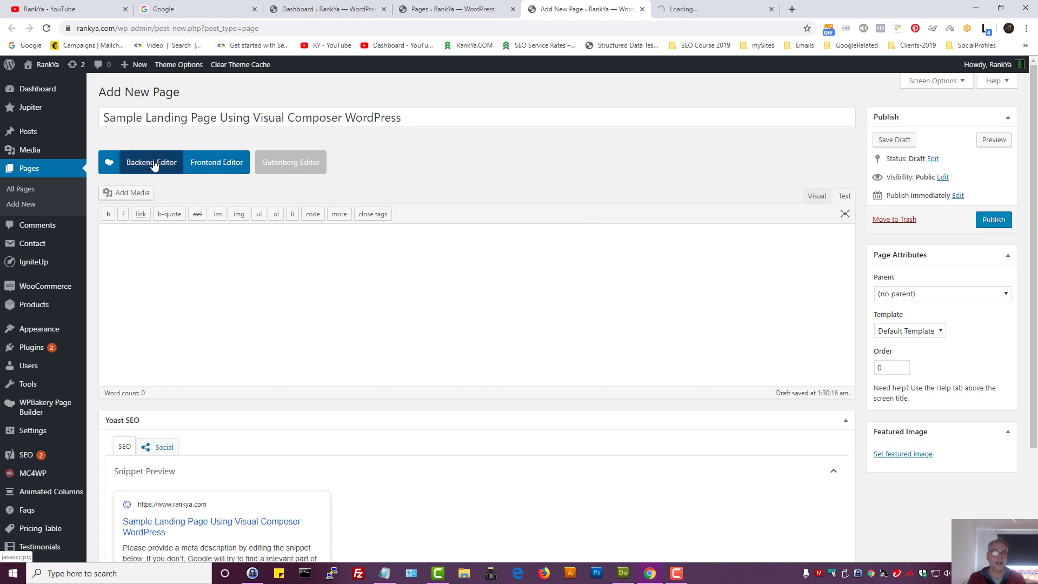
left_click(710, 12)
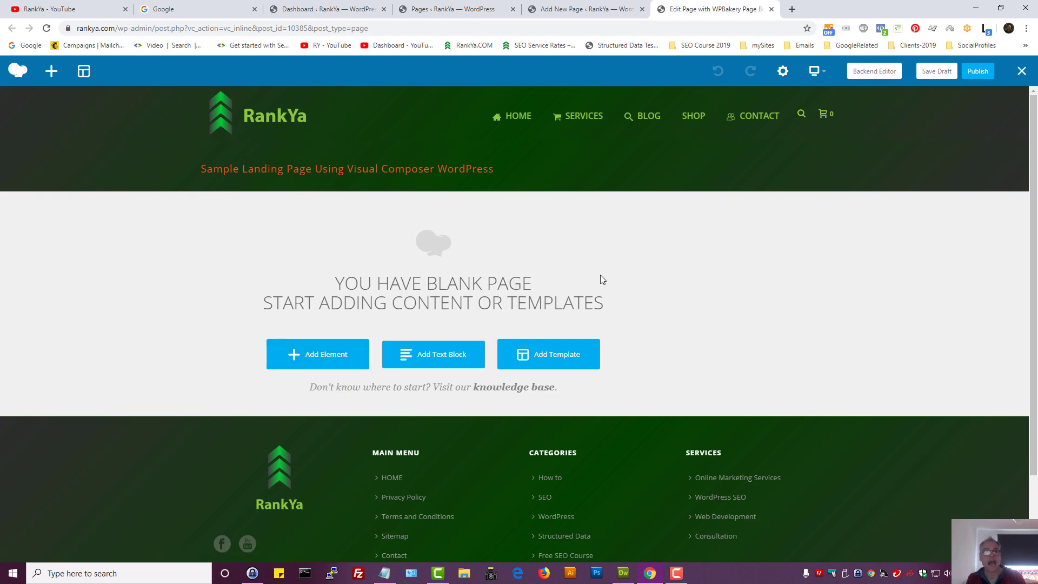
left_click(587, 6)
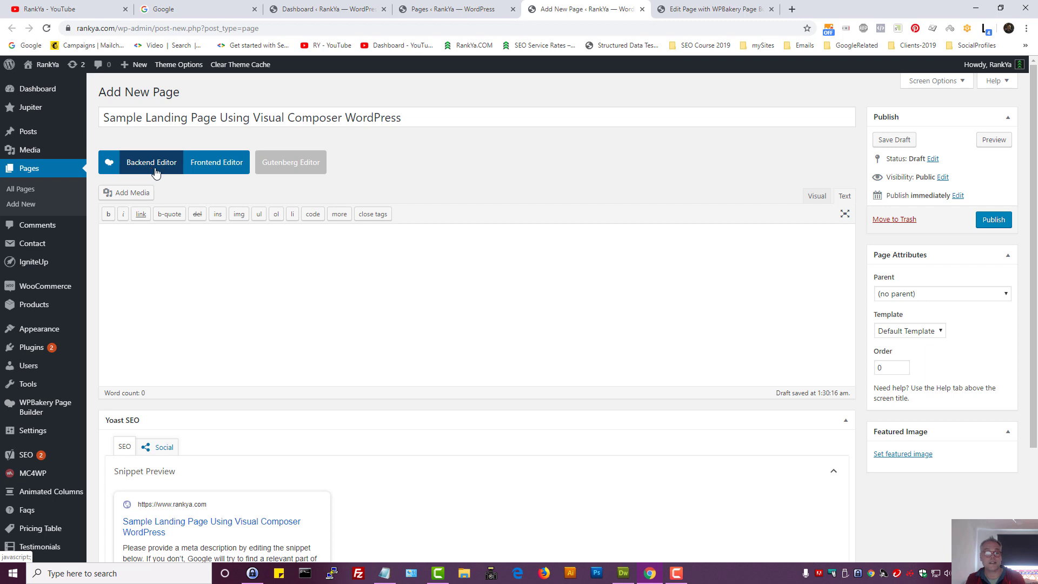
left_click(217, 162)
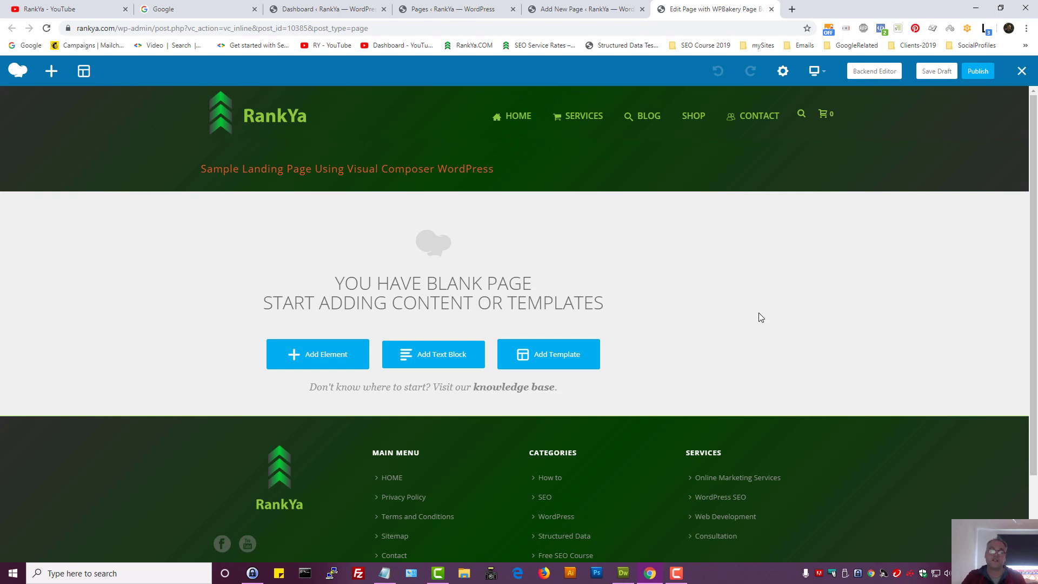
- Add a Text Block element with its default text to the blank page and save its settings
left_click(317, 358)
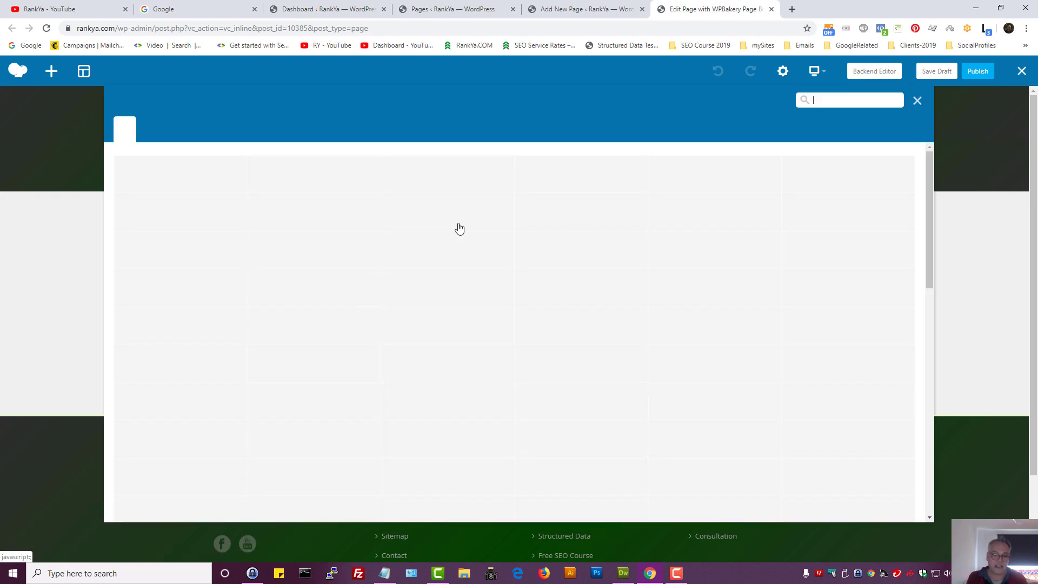
left_click(429, 170)
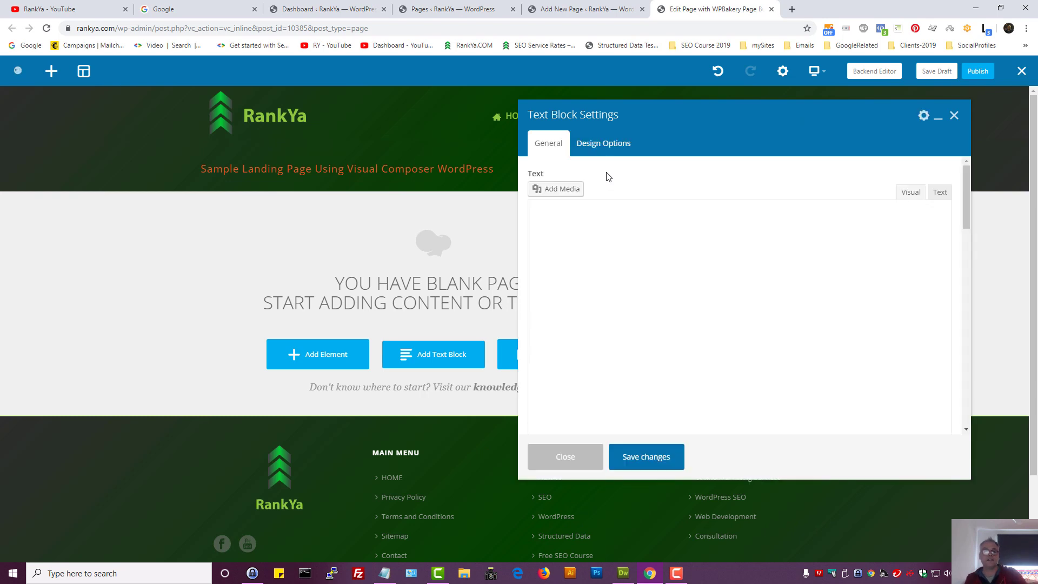
left_click(647, 464)
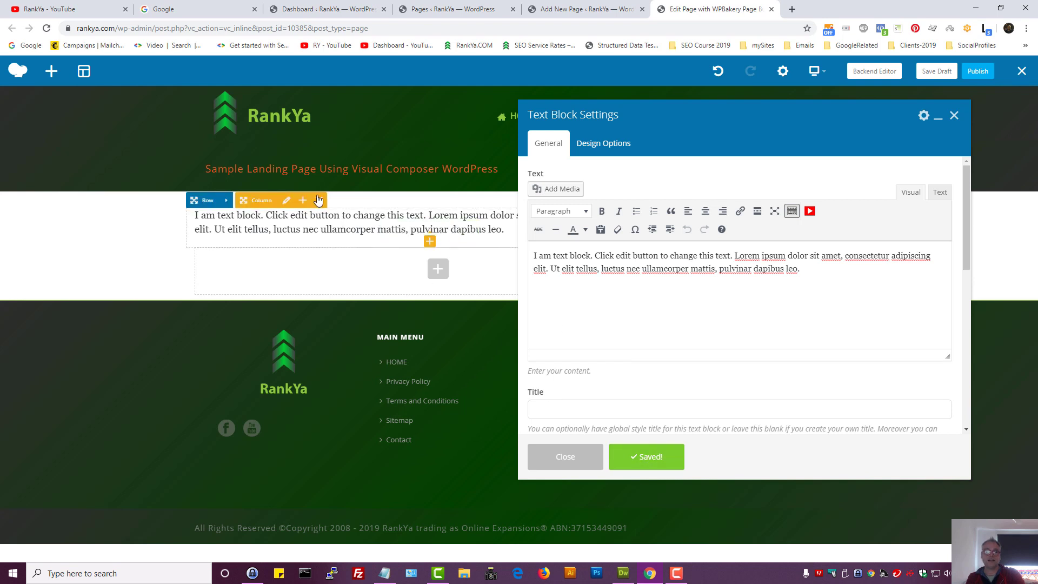
- Delete the column that holds the text block from the page
left_click(286, 200)
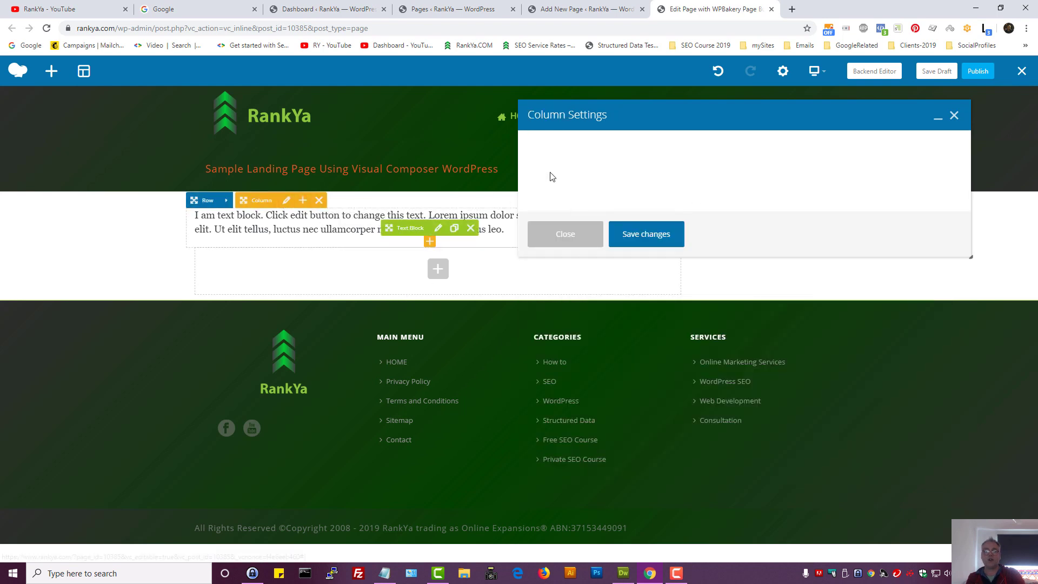
left_click(955, 116)
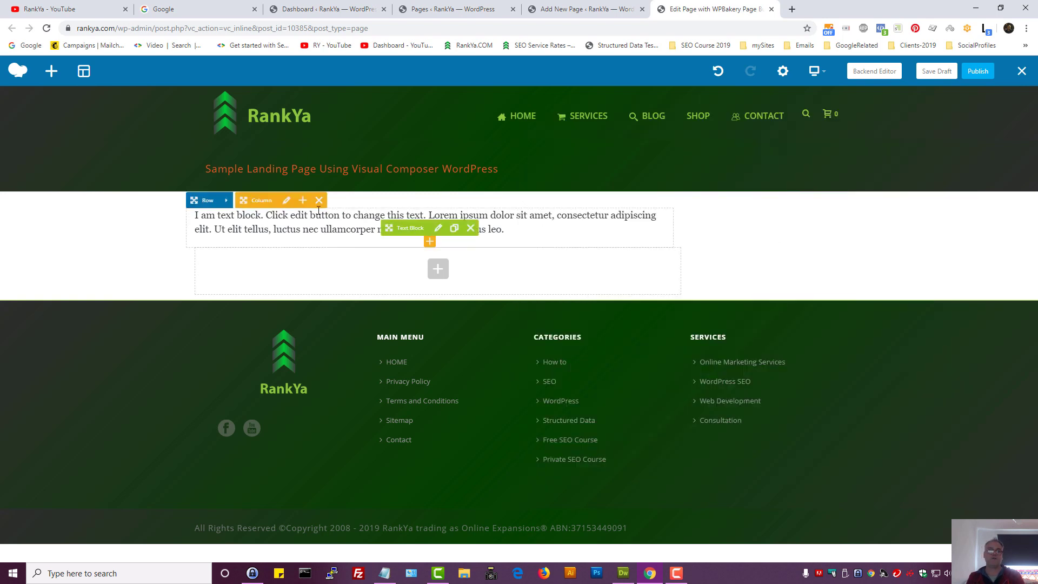
left_click(321, 200)
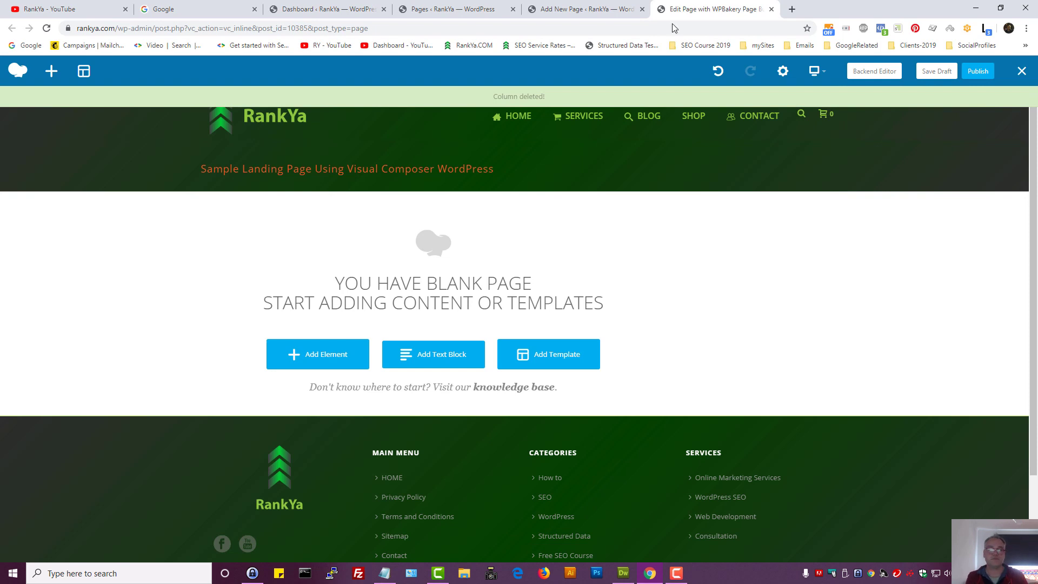
- Close the Frontend Editor page and leave it without saving the changes
left_click(634, 6)
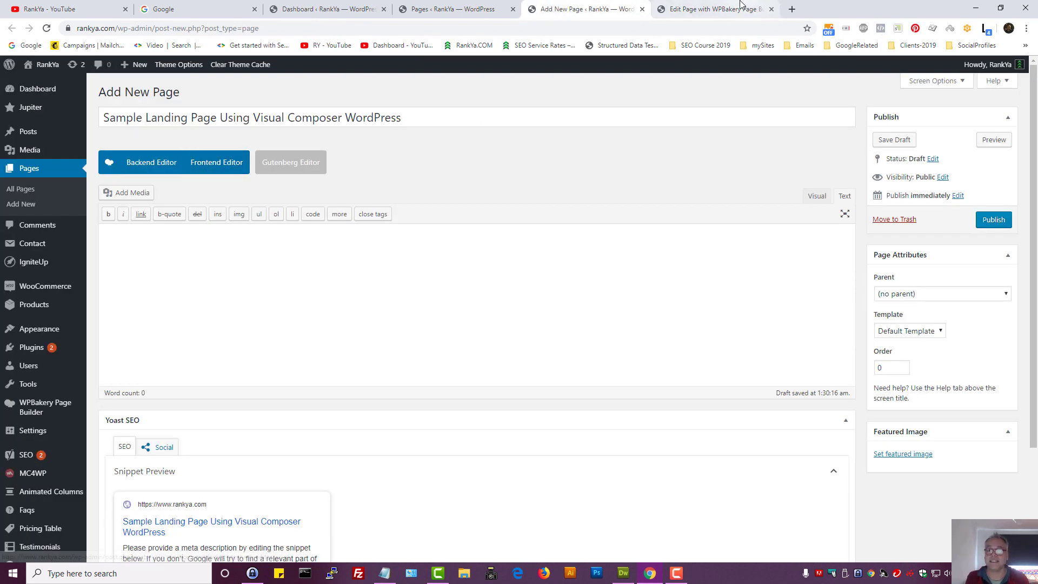
left_click(757, 9)
left_click(772, 9)
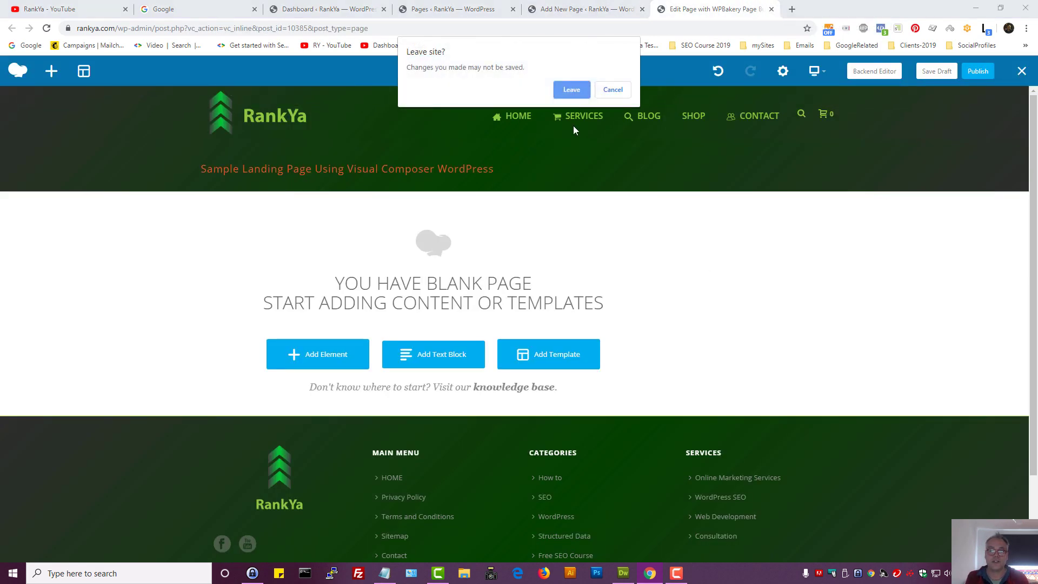
left_click(572, 89)
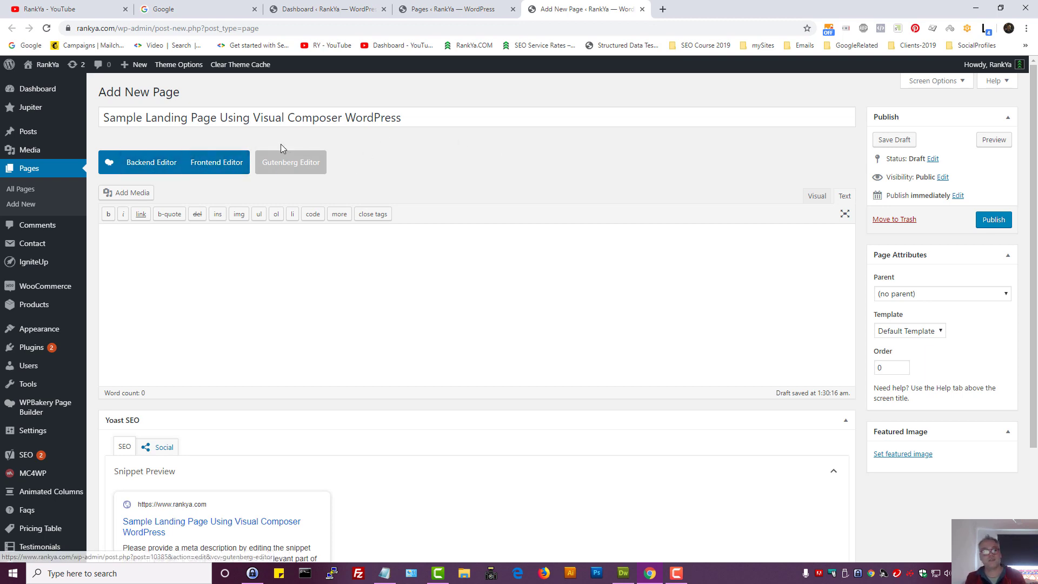
- Set the page's content editor to Visual mode, then preview the empty draft in a separate tab and return to the editor
left_click(815, 196)
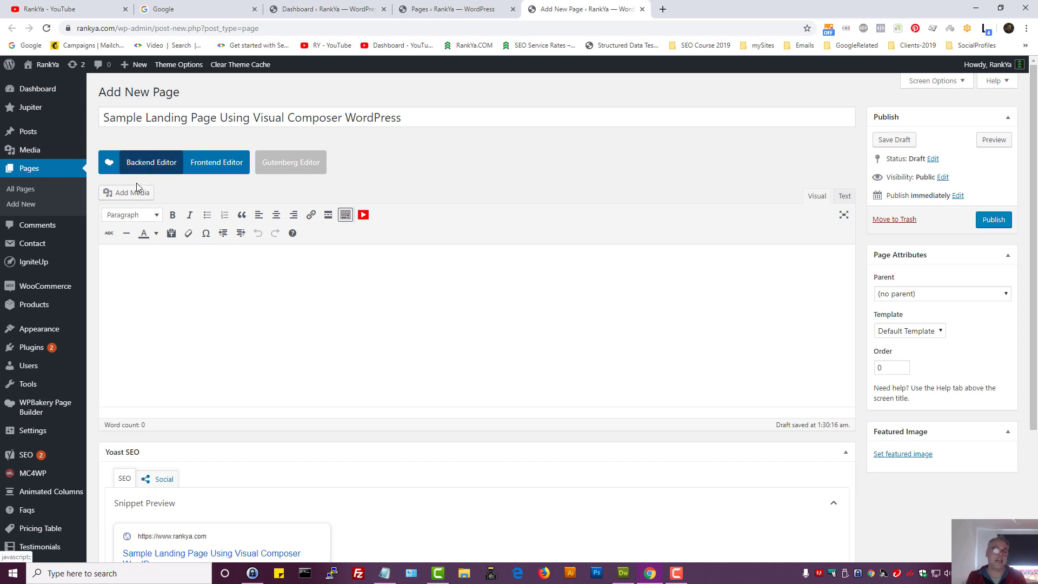
left_click(139, 164)
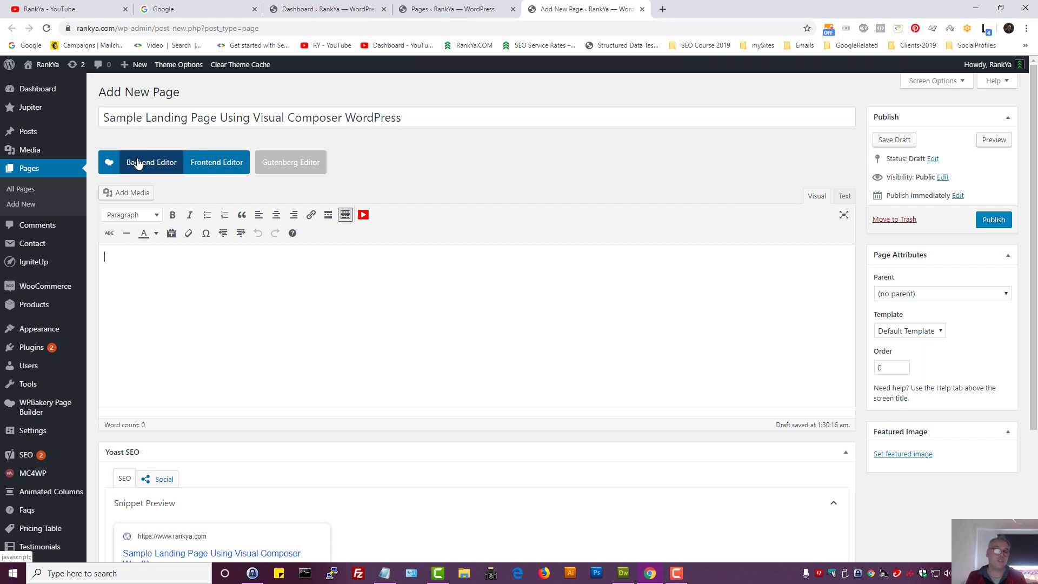
left_click(998, 140)
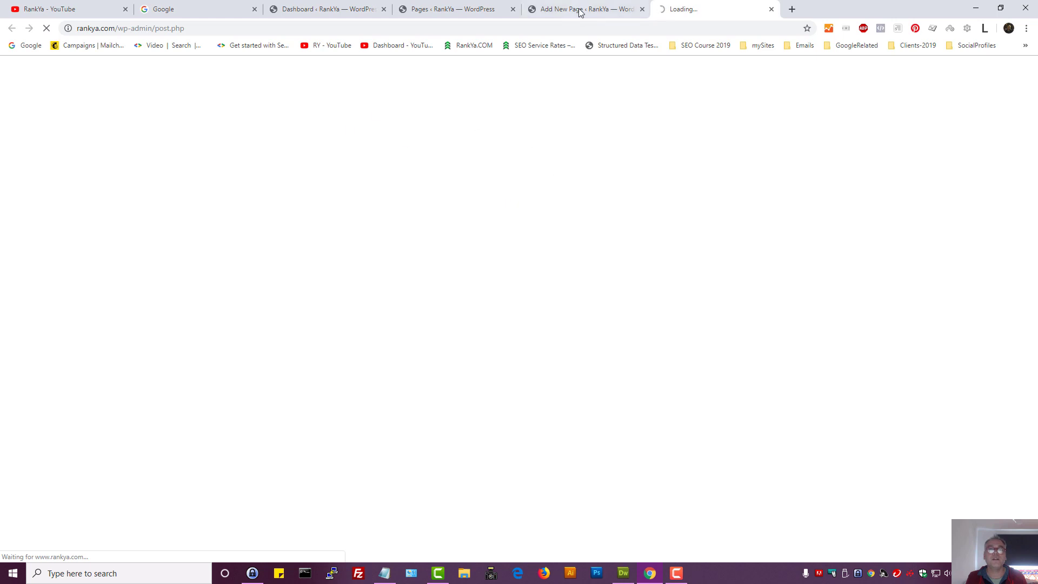
left_click(580, 7)
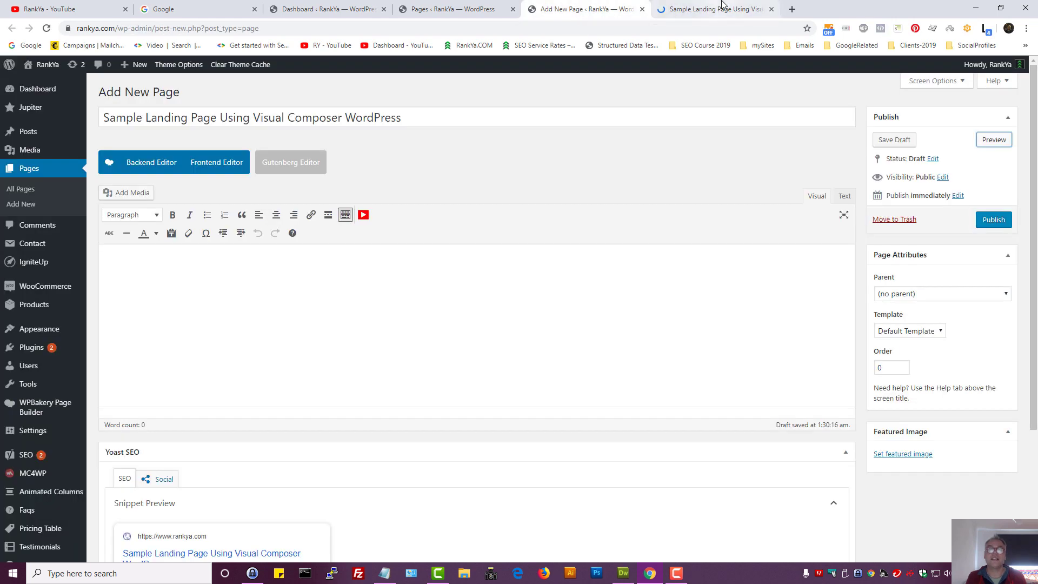
key("ctrl+Tab")
left_click(594, 4)
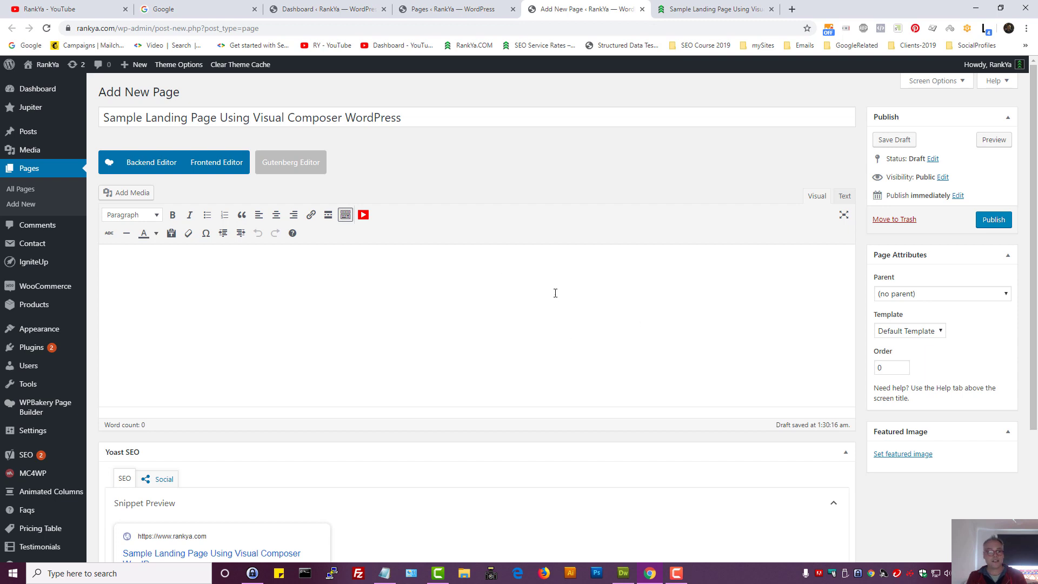
- Edit the page in the Backend Editor and add a Page Section element, finding it by searching for "page"
left_click(140, 169)
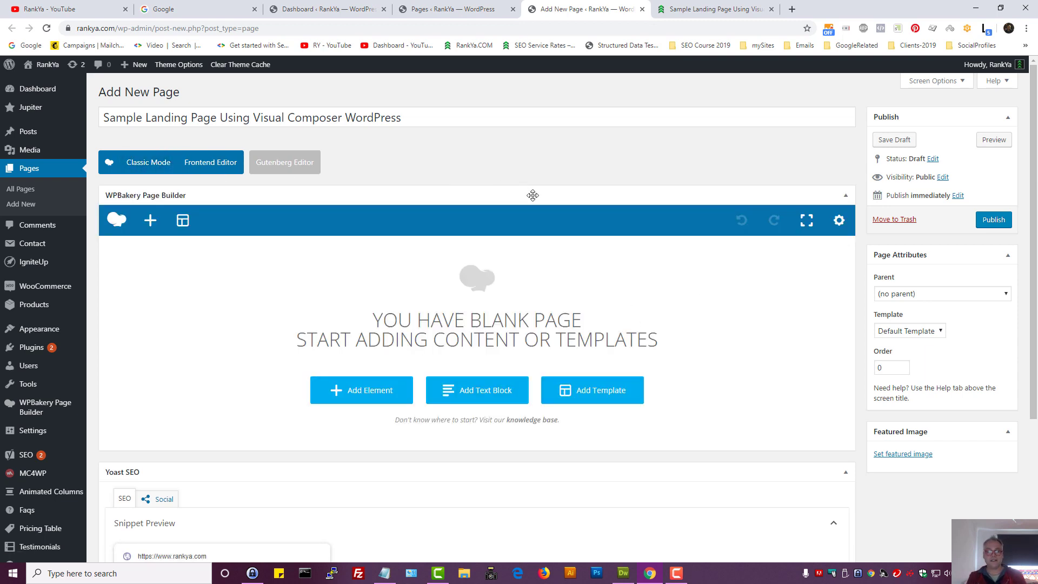
left_click(382, 394)
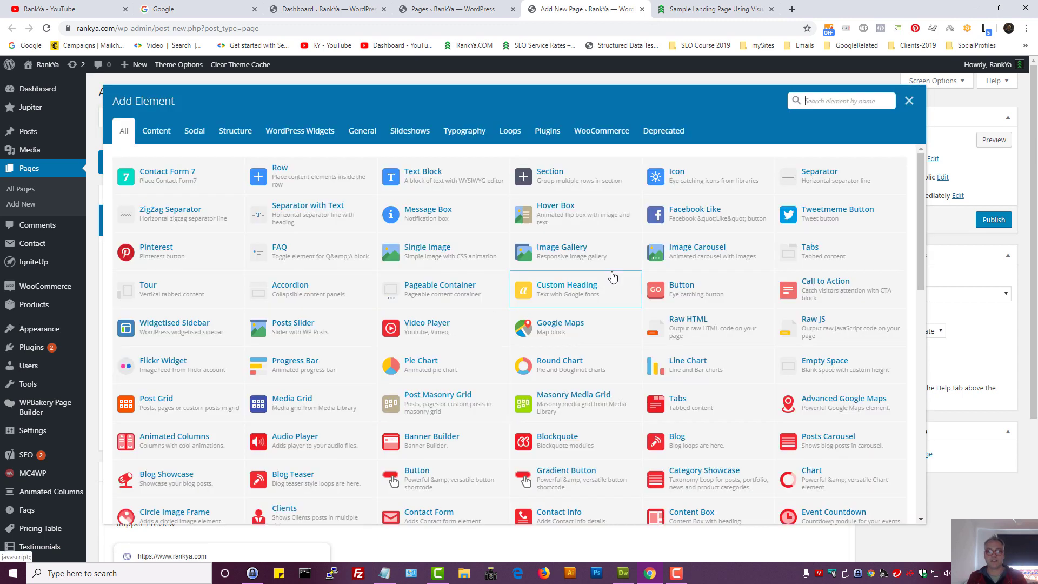
type("page")
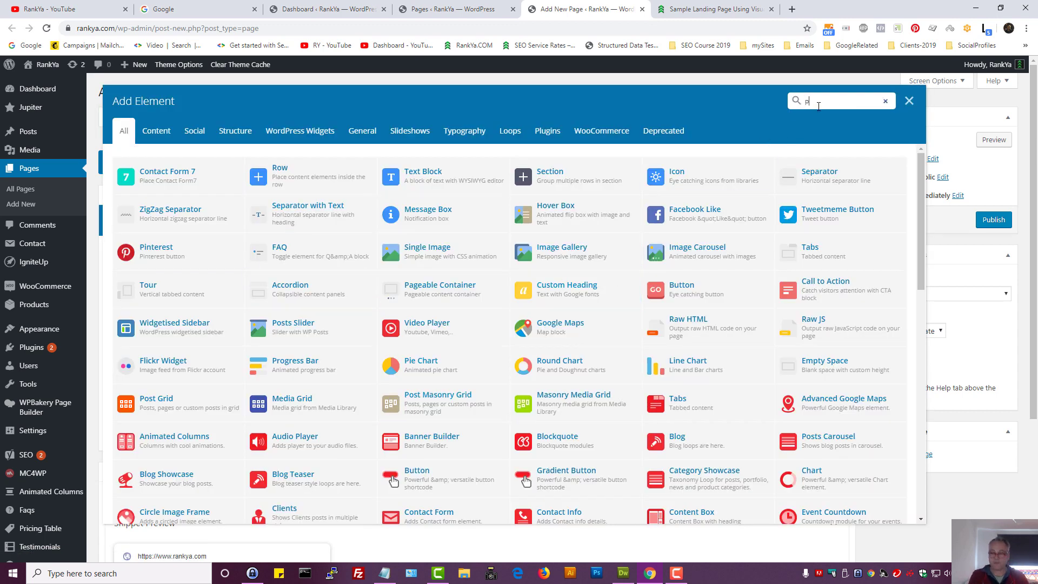
left_click(192, 219)
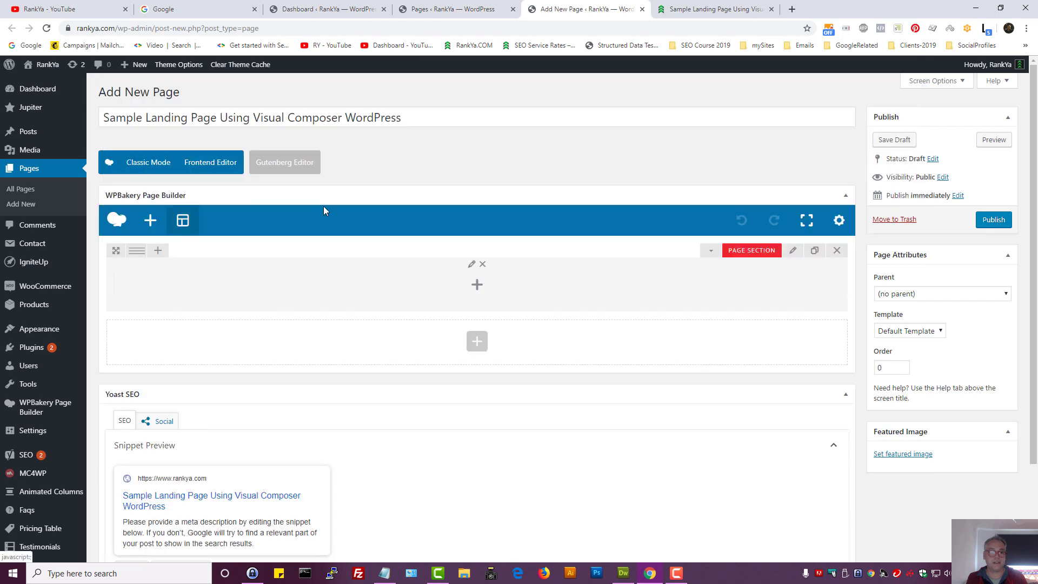
- Place a Text Block with the default placeholder text inside the page section and save its settings
left_click(719, 7)
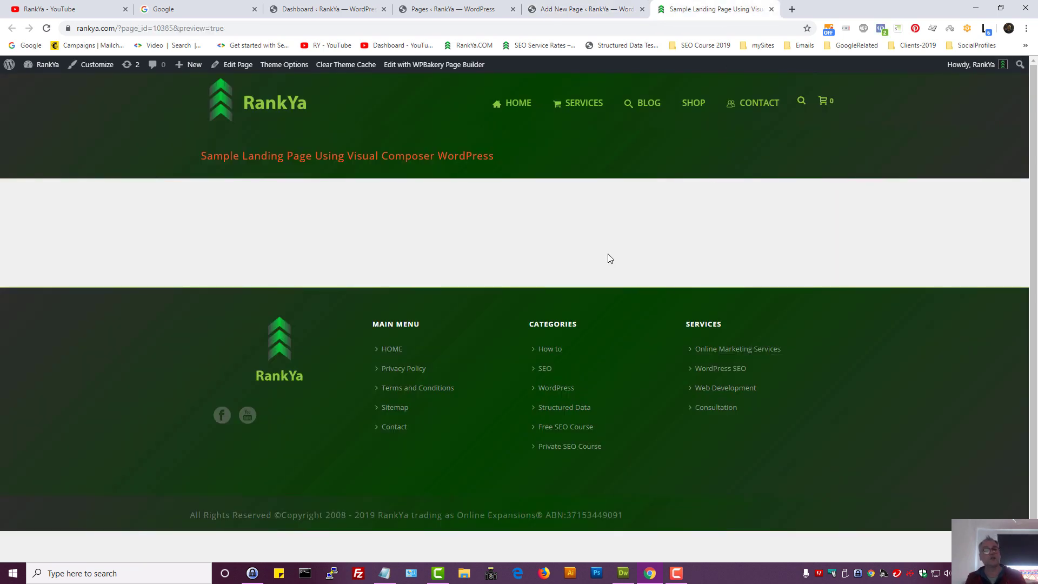
left_click(578, 16)
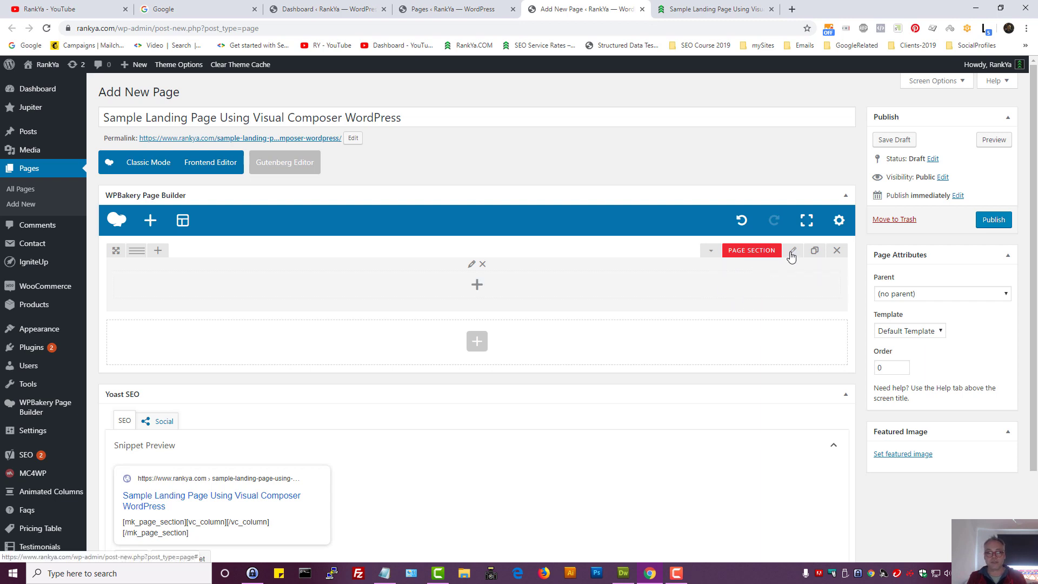
left_click(477, 285)
left_click(413, 194)
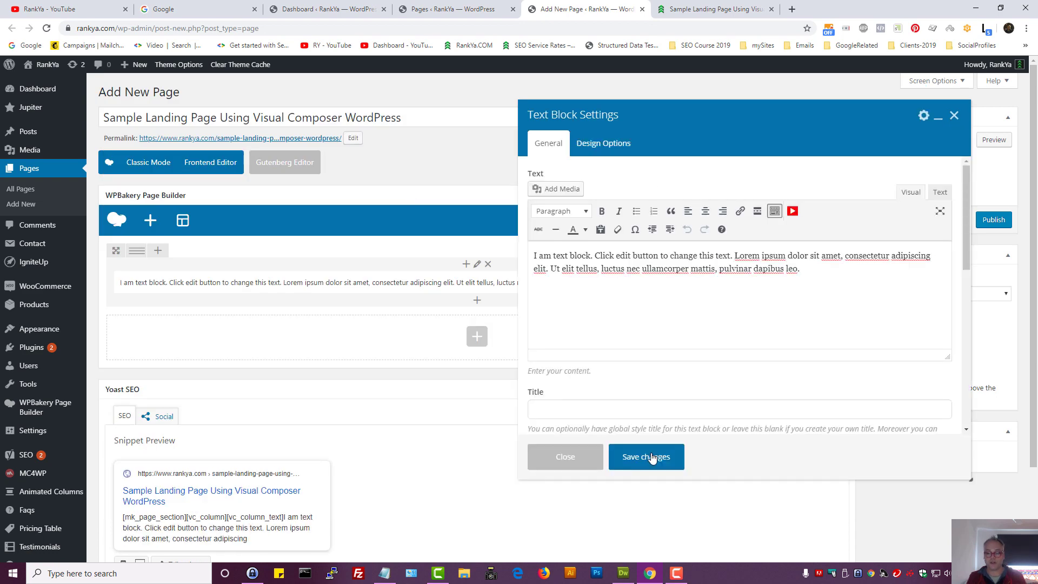
left_click(652, 458)
- Preview the draft landing page with the text block in its page section
key("super+Tab")
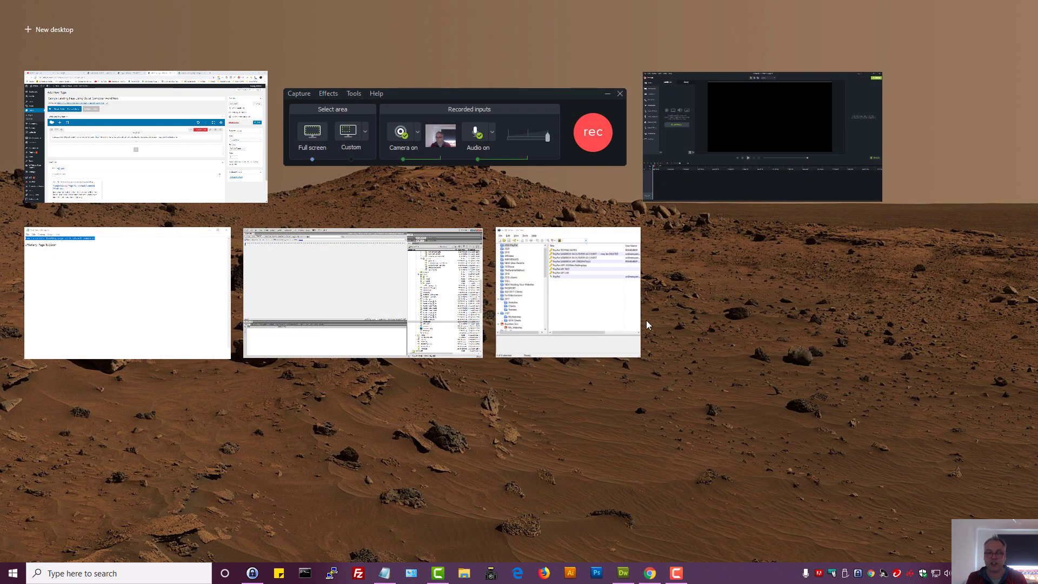
key("Escape")
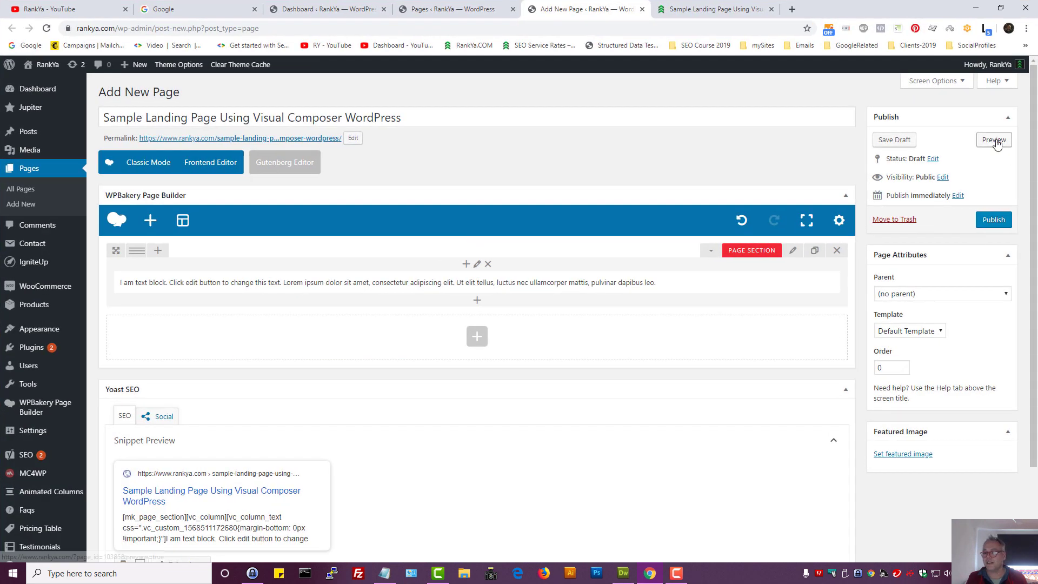
left_click(985, 139)
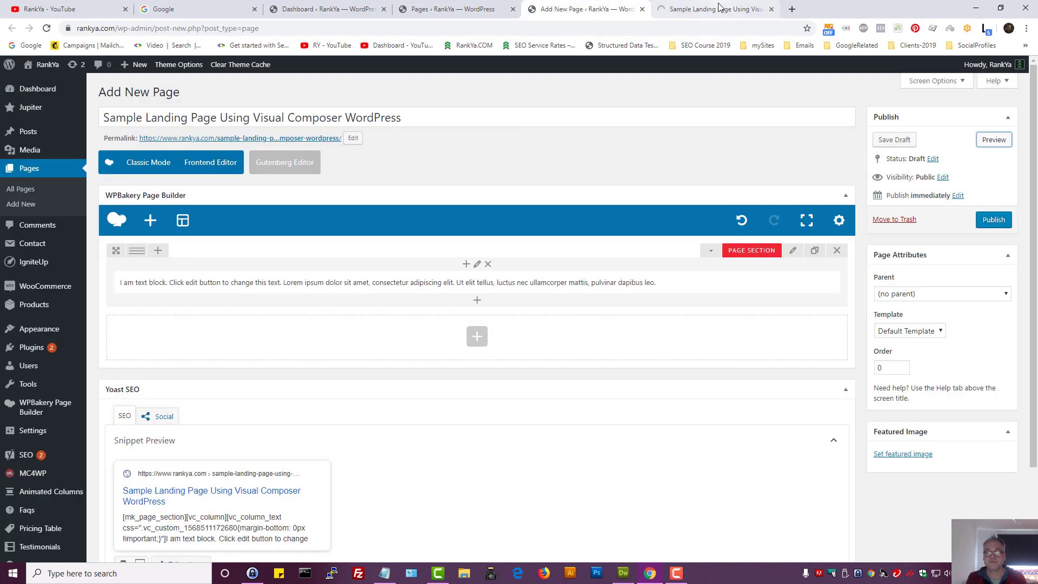
- Inspect the text block in the draft page preview and compare it with the page section in the backend editor
left_click(681, 8)
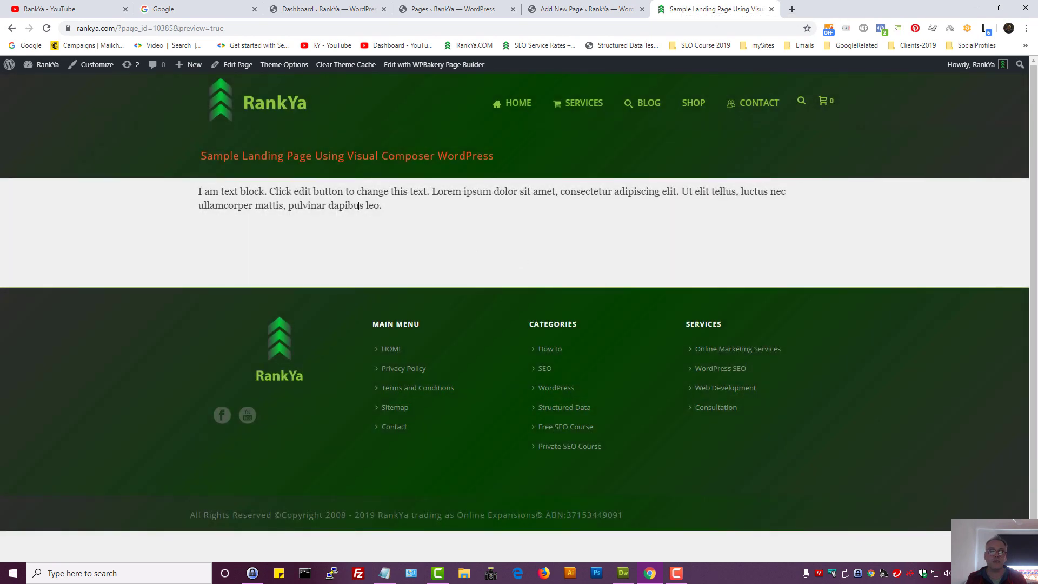
double_click(324, 203)
left_click(324, 202)
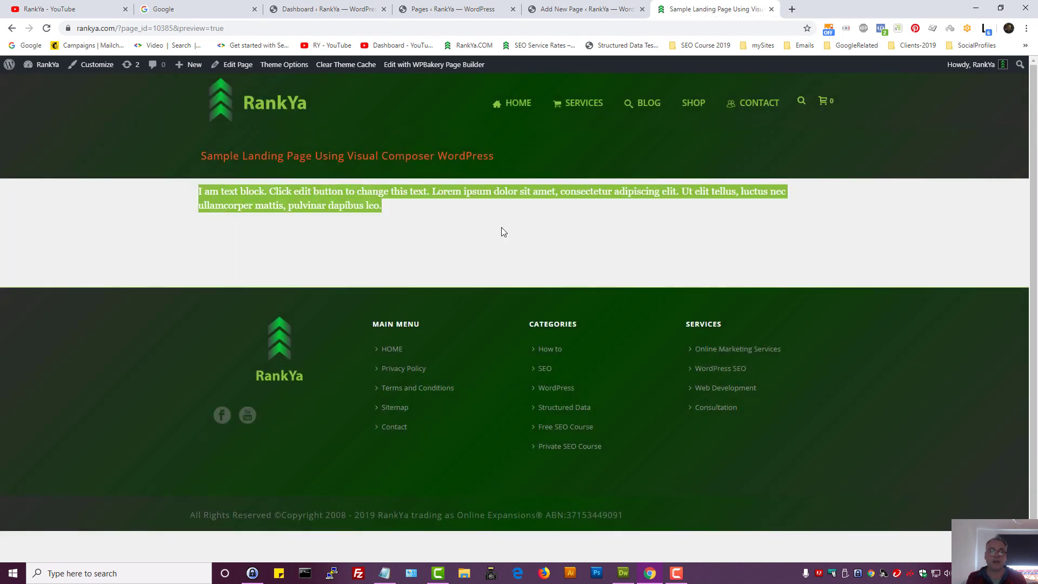
left_click(502, 228)
left_click(575, 9)
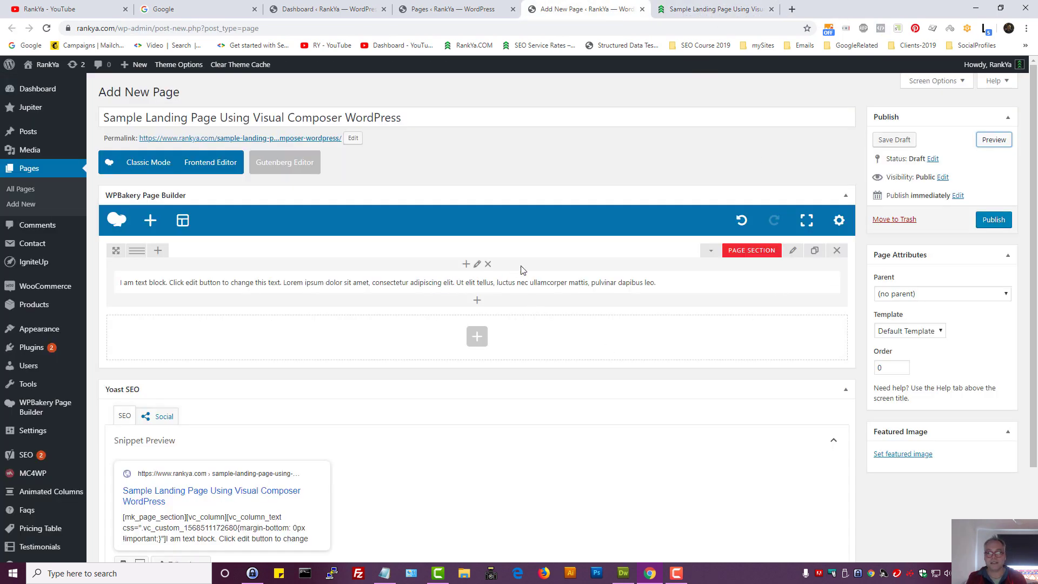
left_click(685, 6)
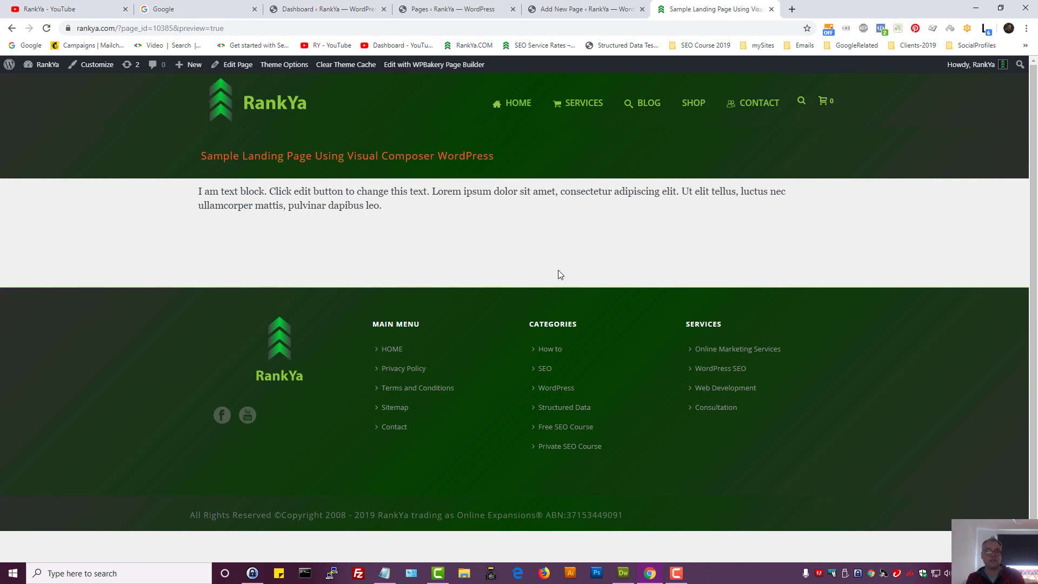
left_click(573, 9)
- Add a Padding Space element of 80 px, visible on all devices, above the text block in the page section
mouse_move(609, 282)
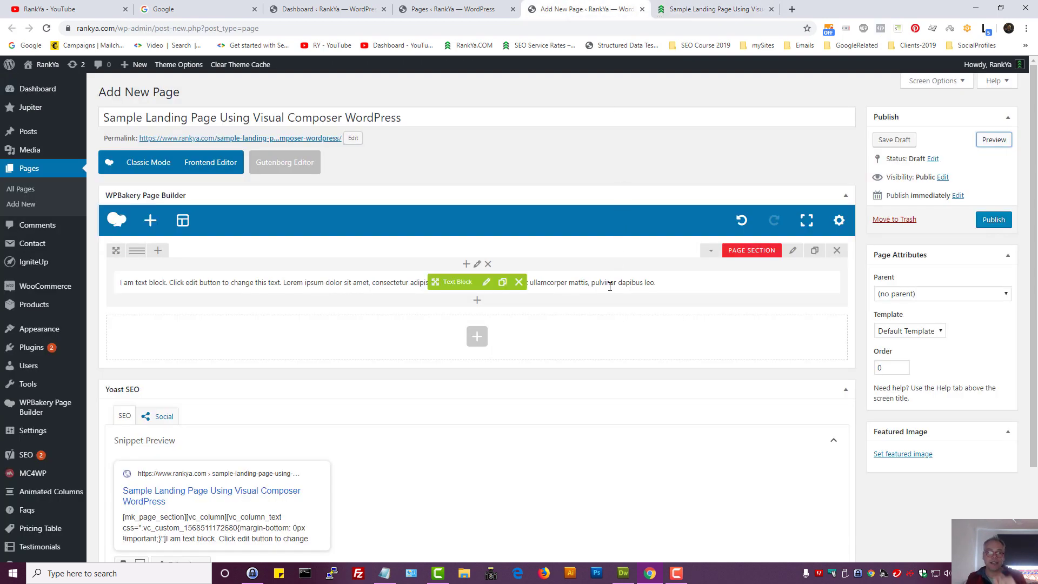
left_click(465, 265)
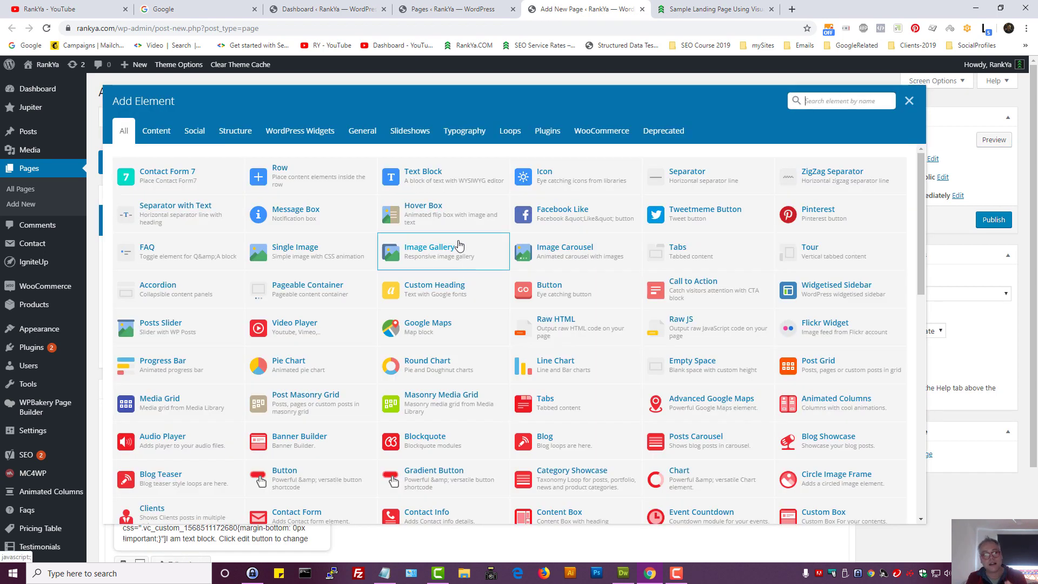
left_click(815, 100)
type("padd")
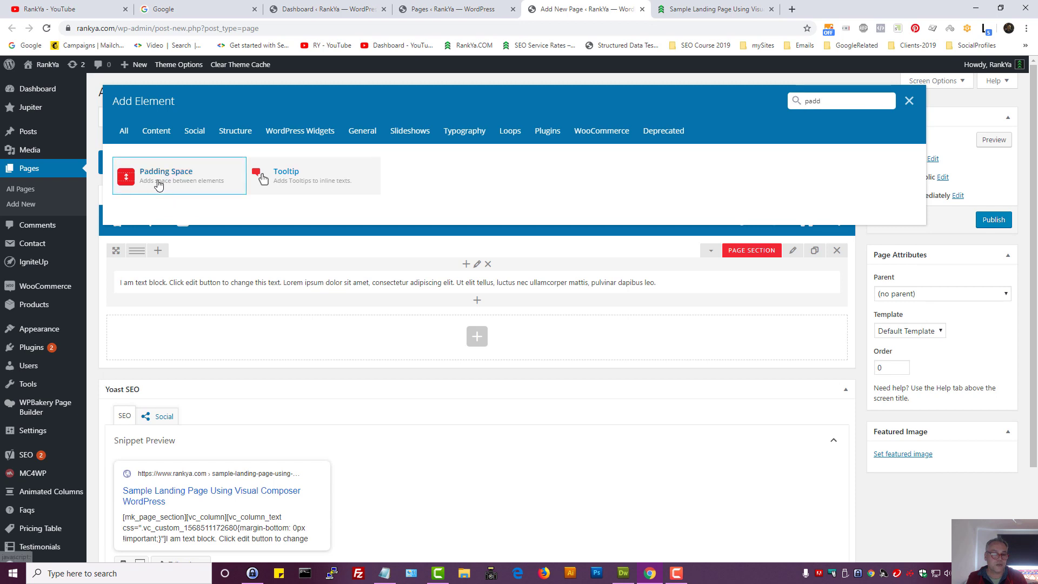
left_click(158, 181)
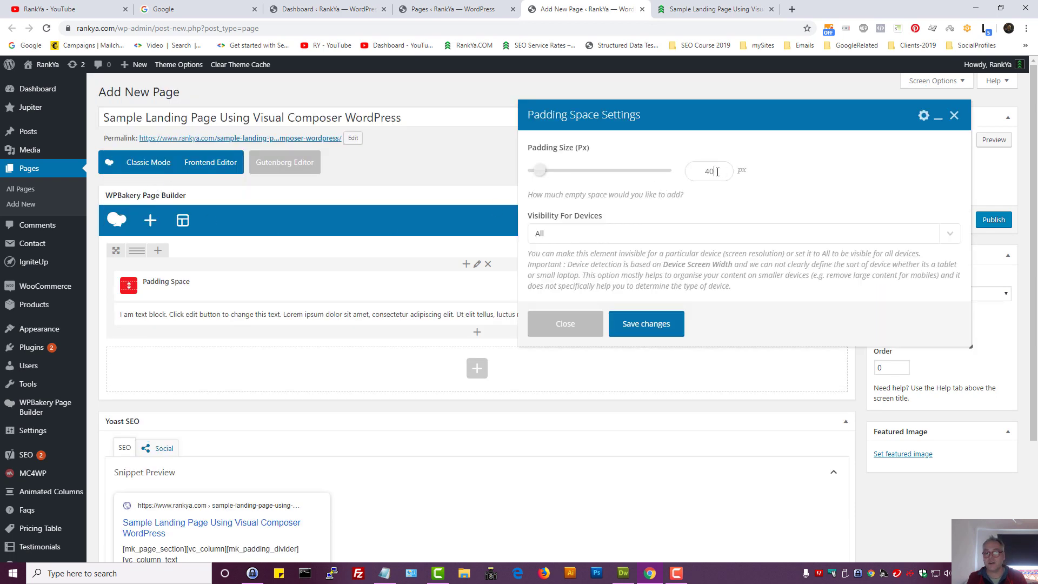
type("80")
left_click(566, 238)
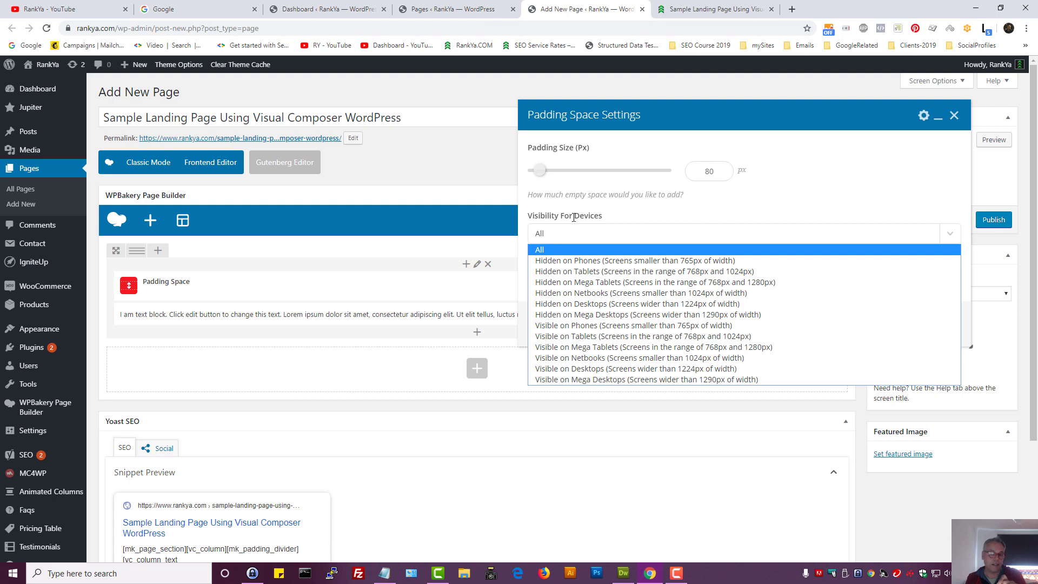
left_click(713, 219)
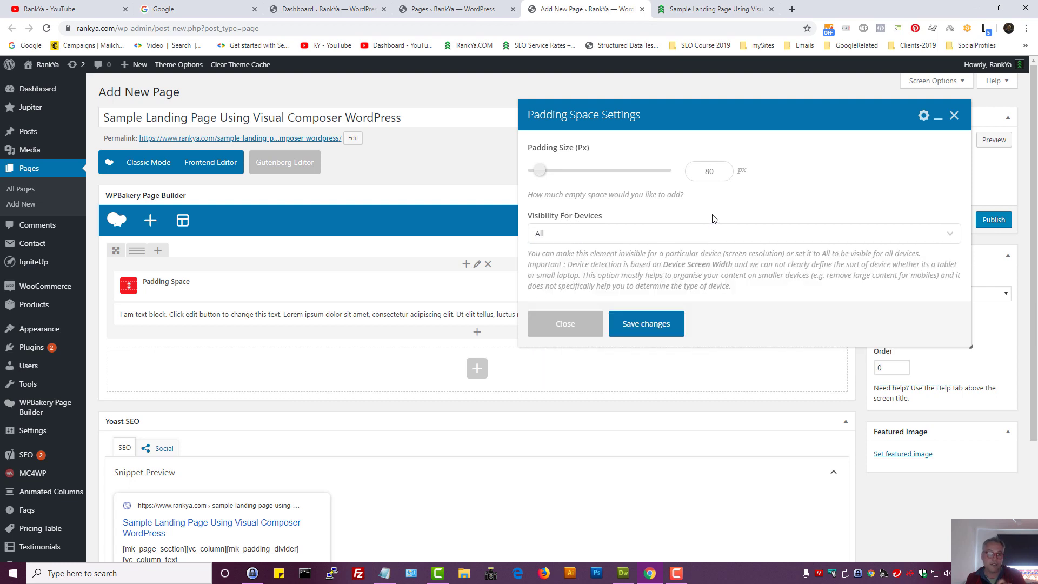
left_click(647, 325)
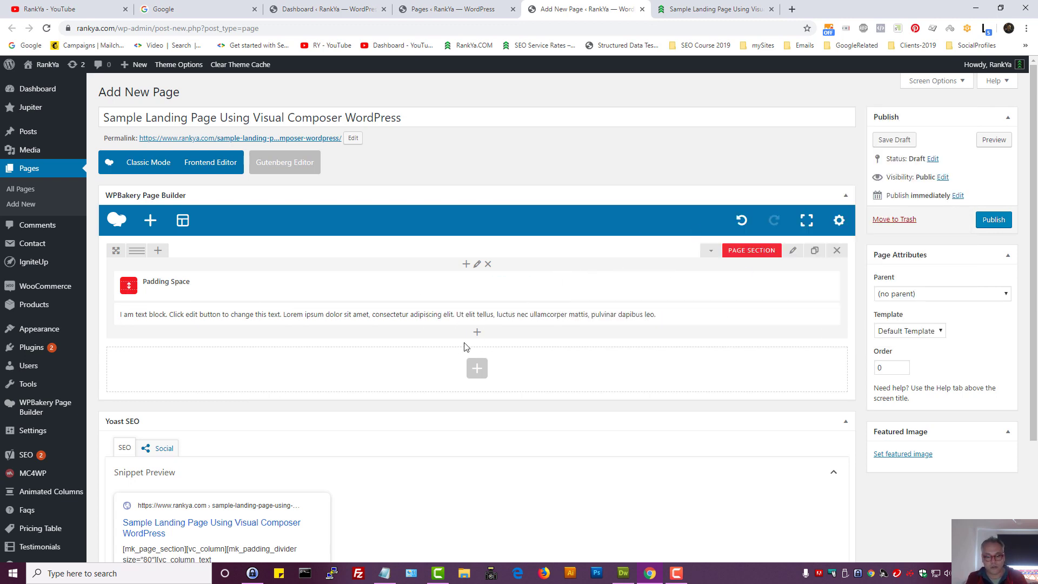
- Add a Fancy Title element below the text block, finding it by searching for "title", with the content "Hello World Title"
left_click(476, 334)
left_click(853, 102)
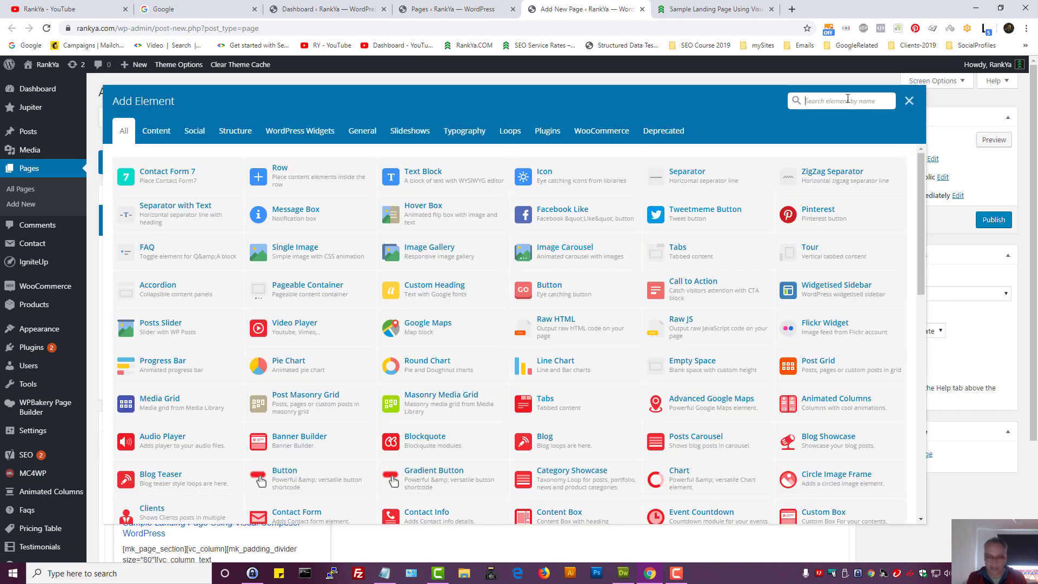
type("title")
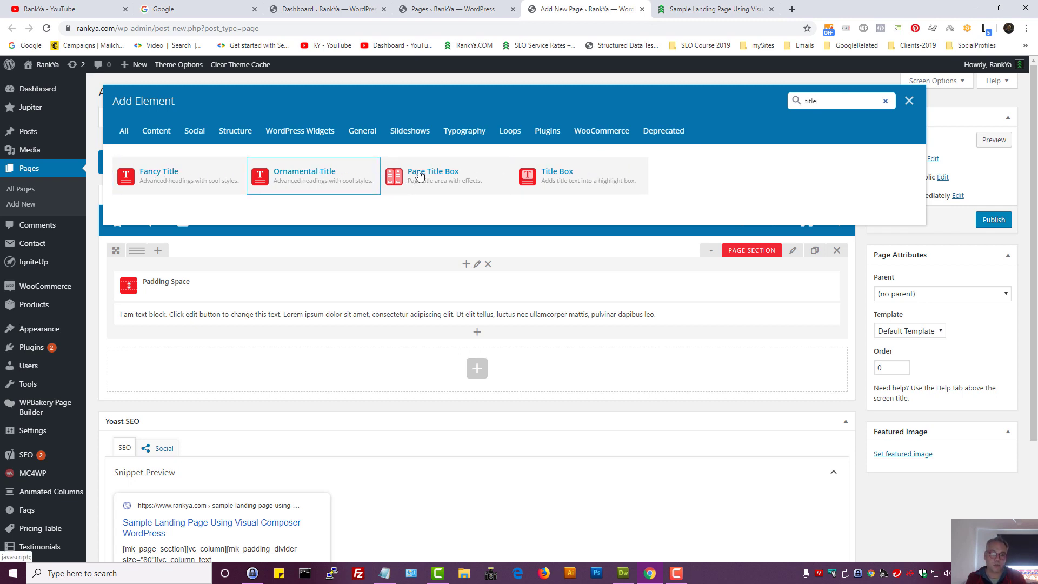
left_click(180, 186)
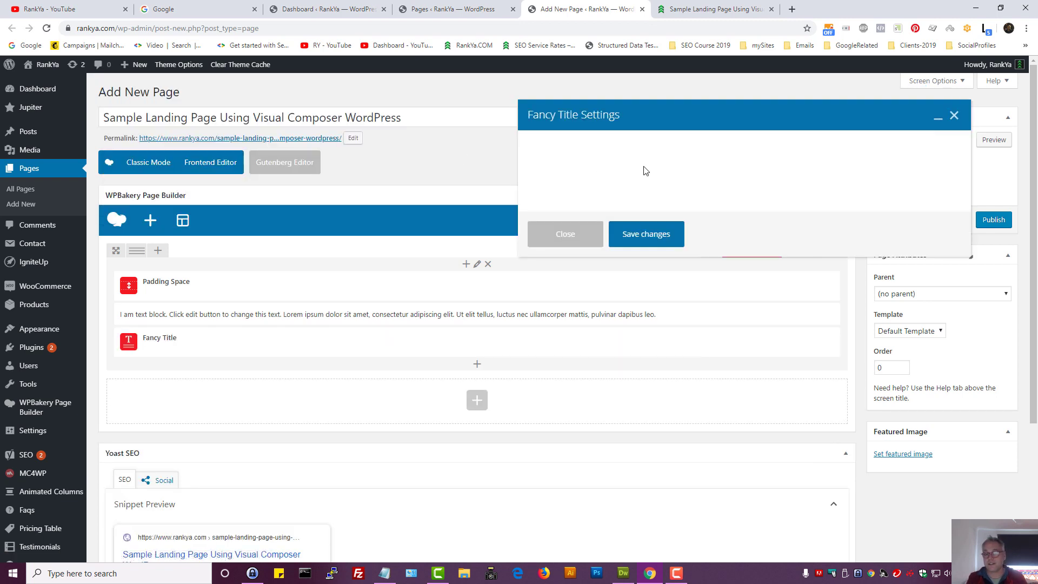
left_click(577, 269)
type("Hello World Title")
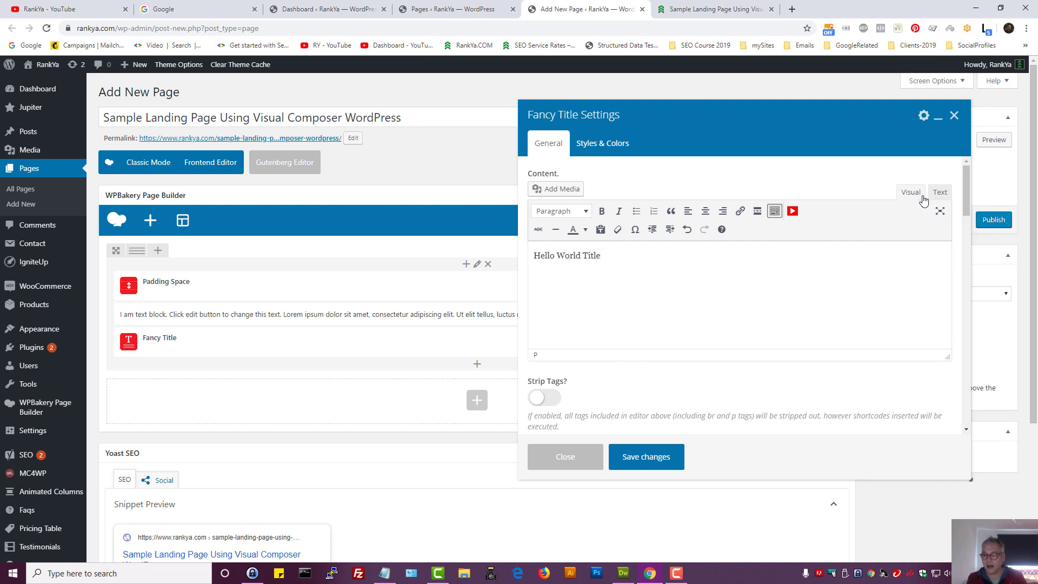
- Colour the "Hello World Title" text green and format it as Heading 2
triple_click(607, 258)
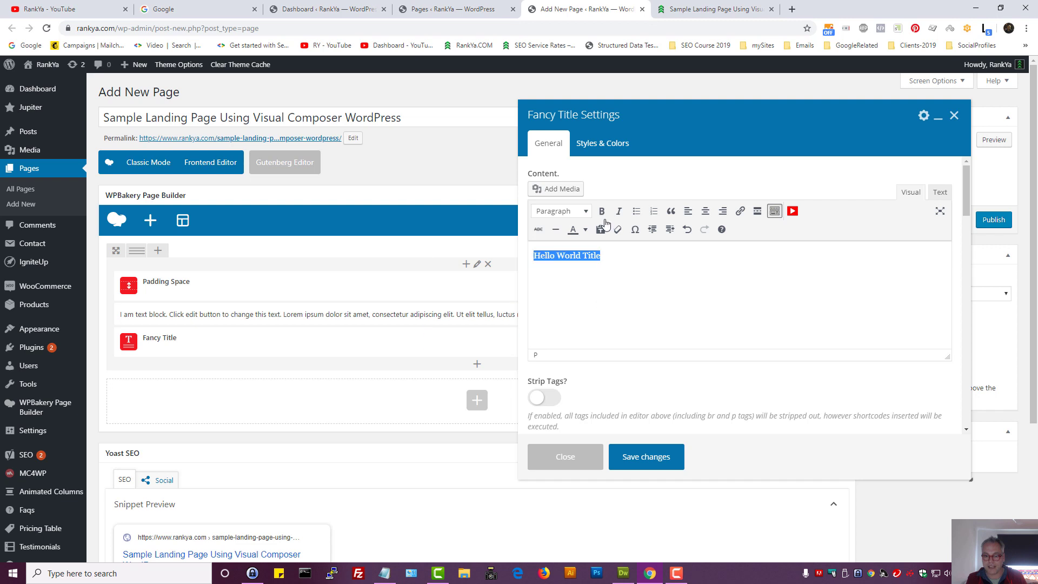
left_click(585, 229)
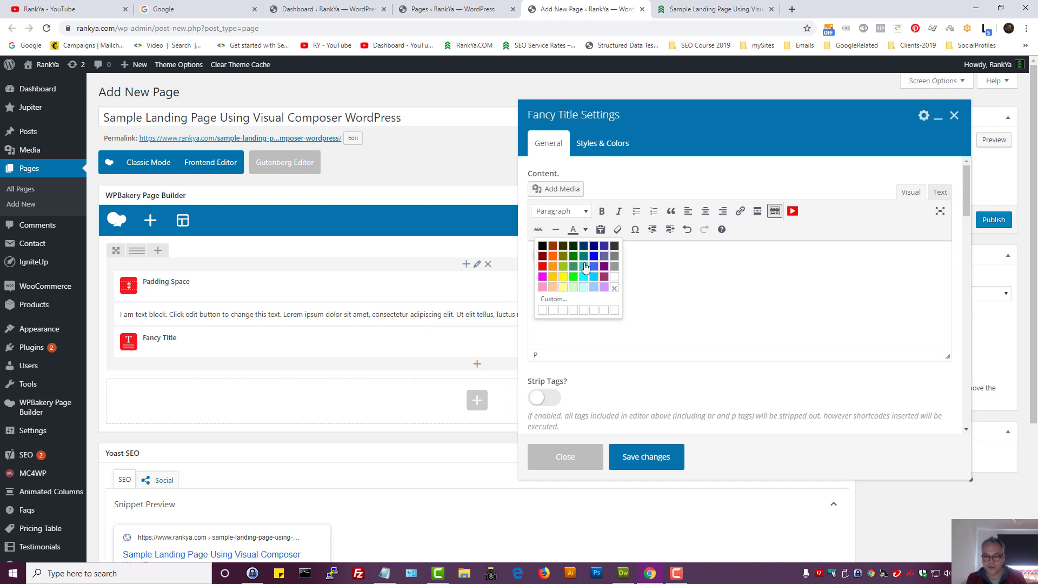
left_click(574, 266)
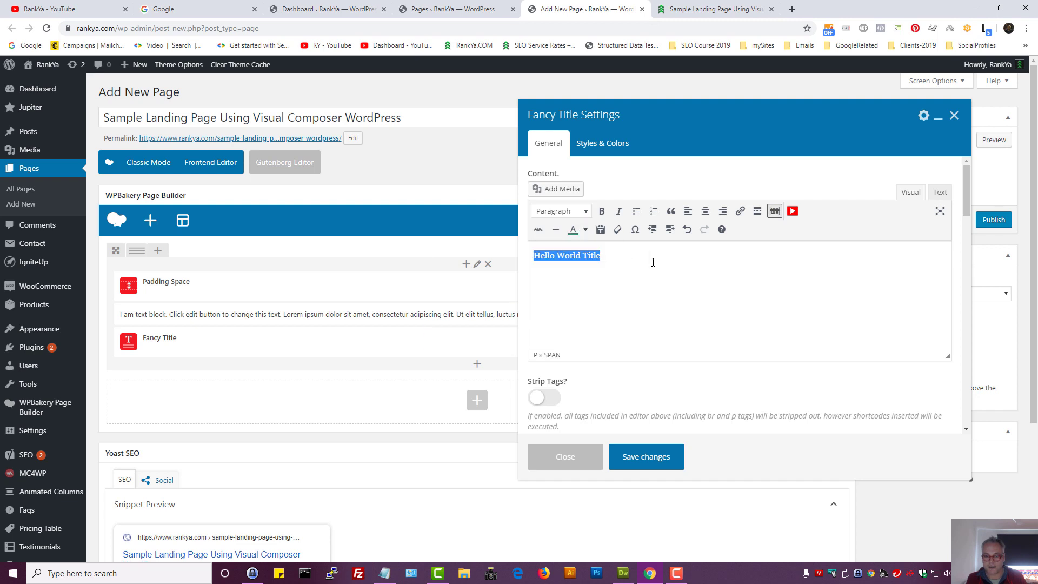
triple_click(598, 257)
left_click(582, 211)
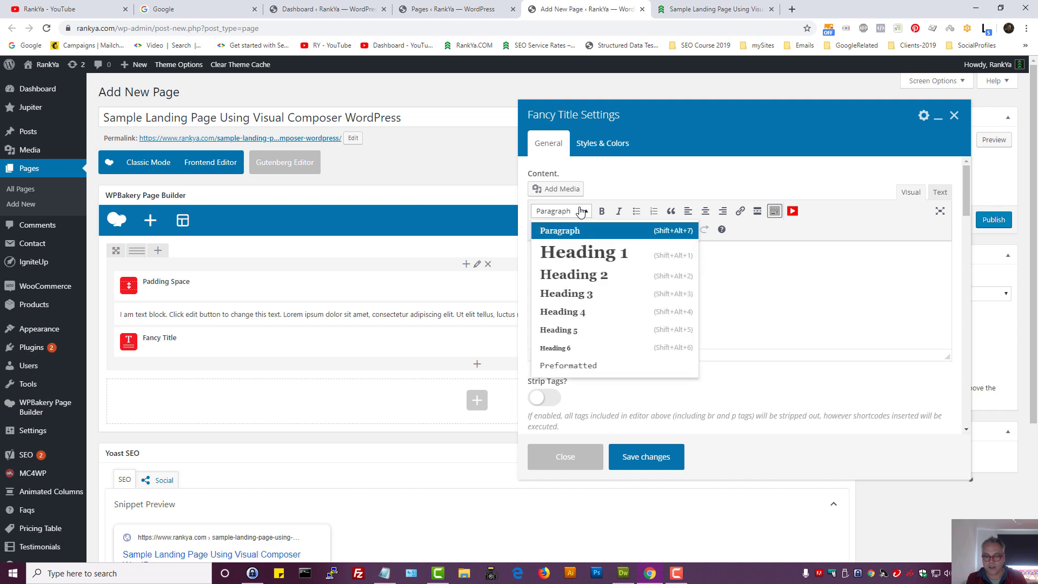
left_click(574, 275)
left_click(662, 269)
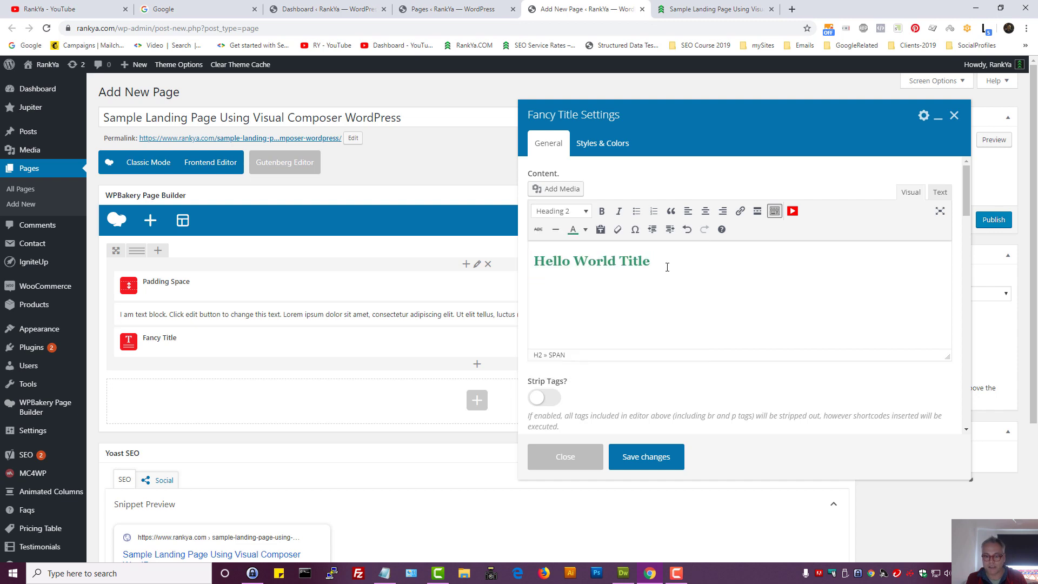
- Keep the fancy title's text color type as Single Color and pick a preset swatch as its text color
scroll(661, 283, "down", 3)
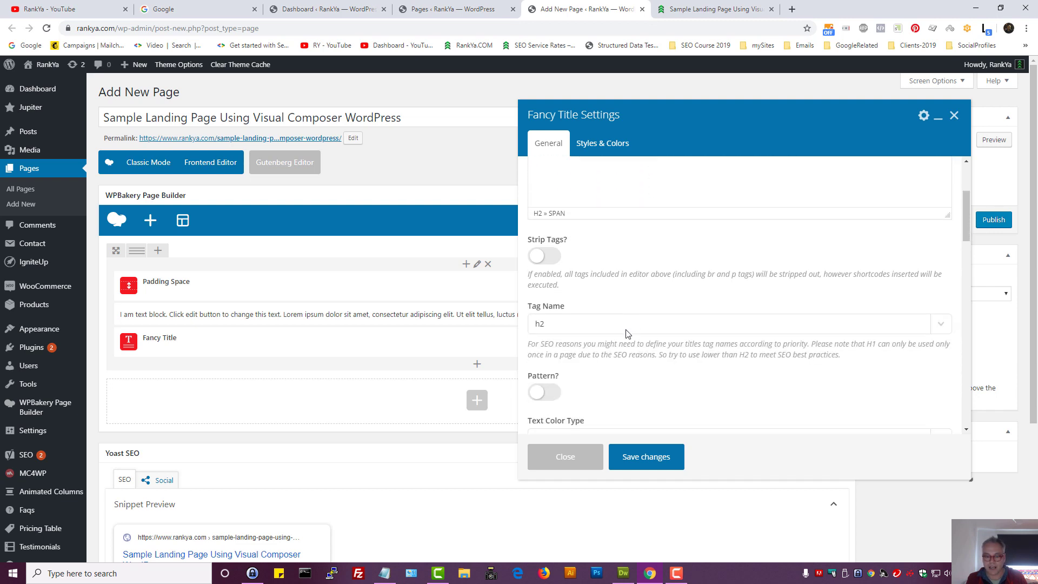
scroll(617, 331, "down", 2)
left_click(571, 316)
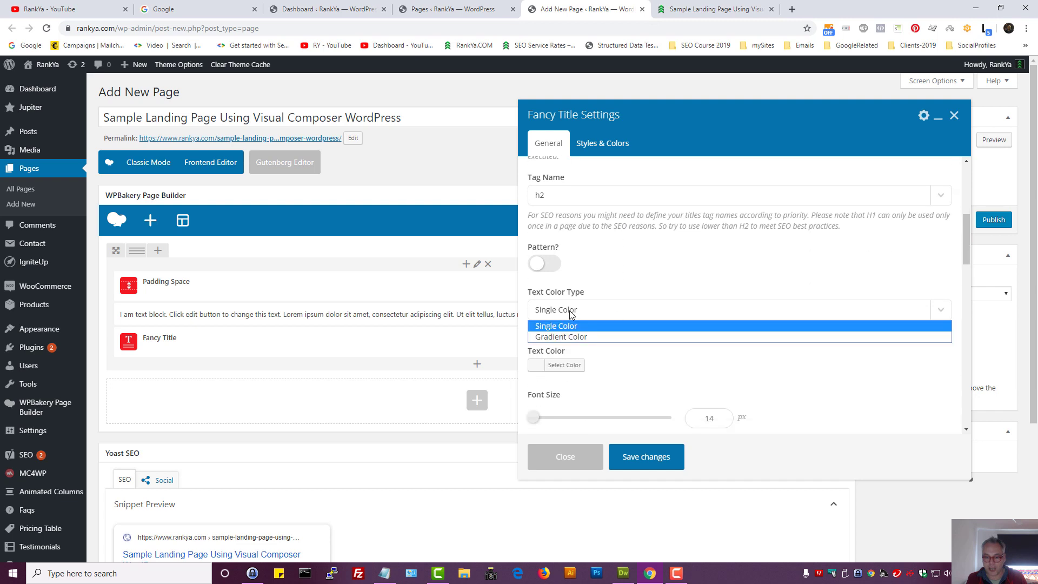
left_click(626, 303)
scroll(695, 354, "down", 2)
left_click(568, 257)
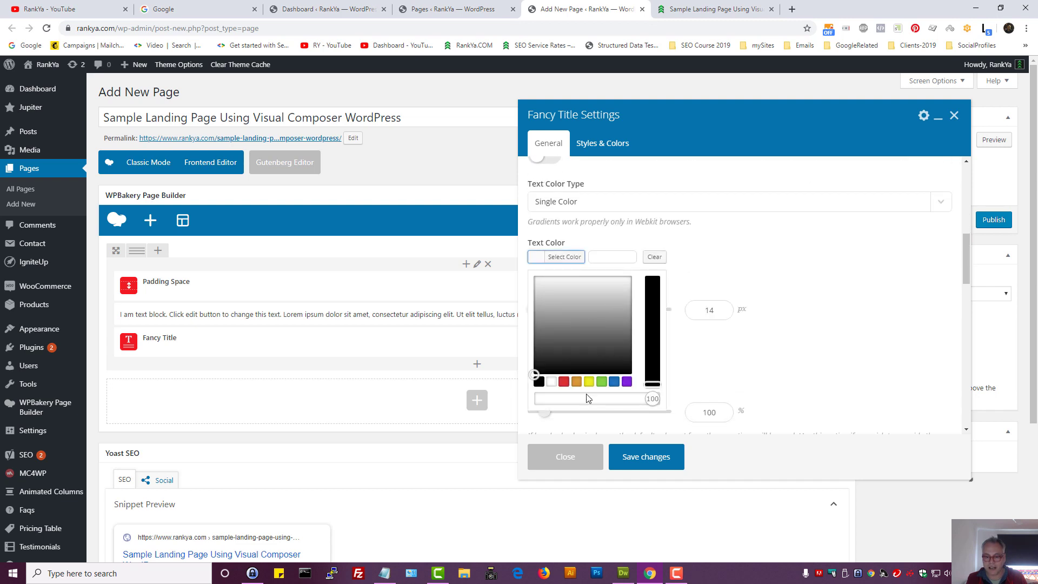
left_click(608, 383)
left_click(822, 396)
- Set the fancy title's font size to 48 px and choose its font weight
scroll(805, 392, "down", 2)
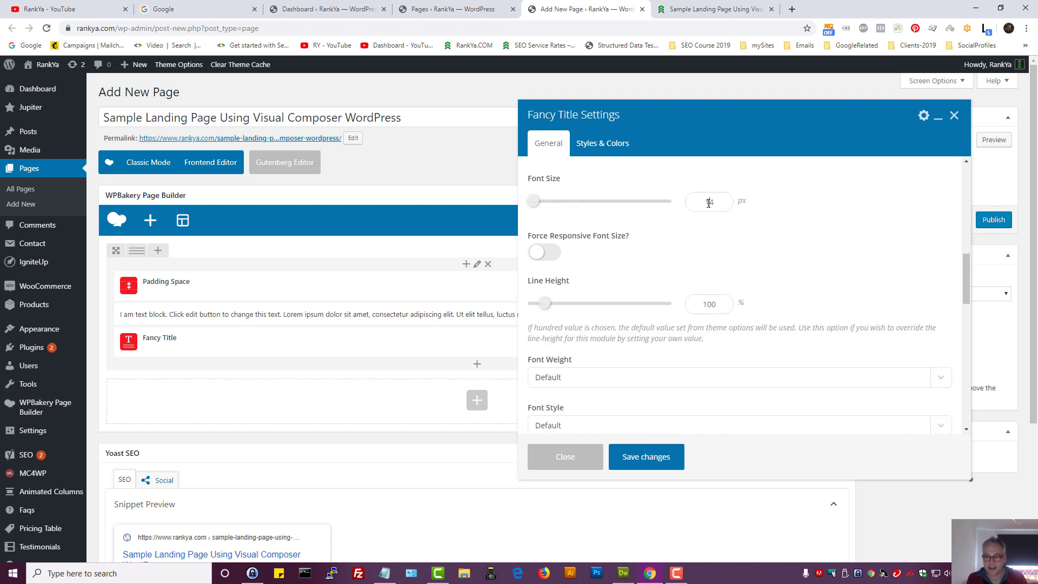
left_click_drag(702, 199, 701, 200)
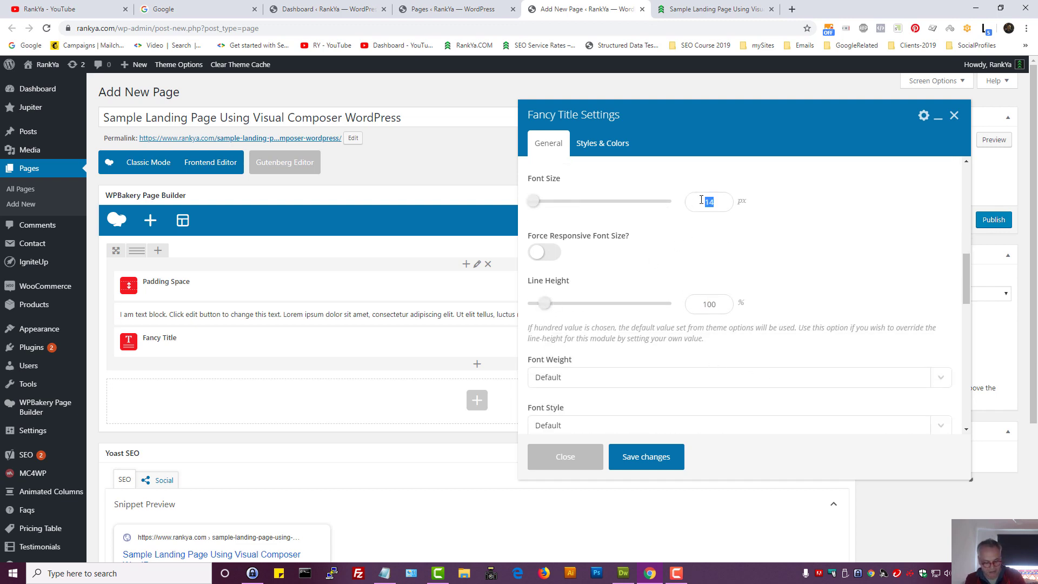
type("48")
scroll(653, 312, "down", 2)
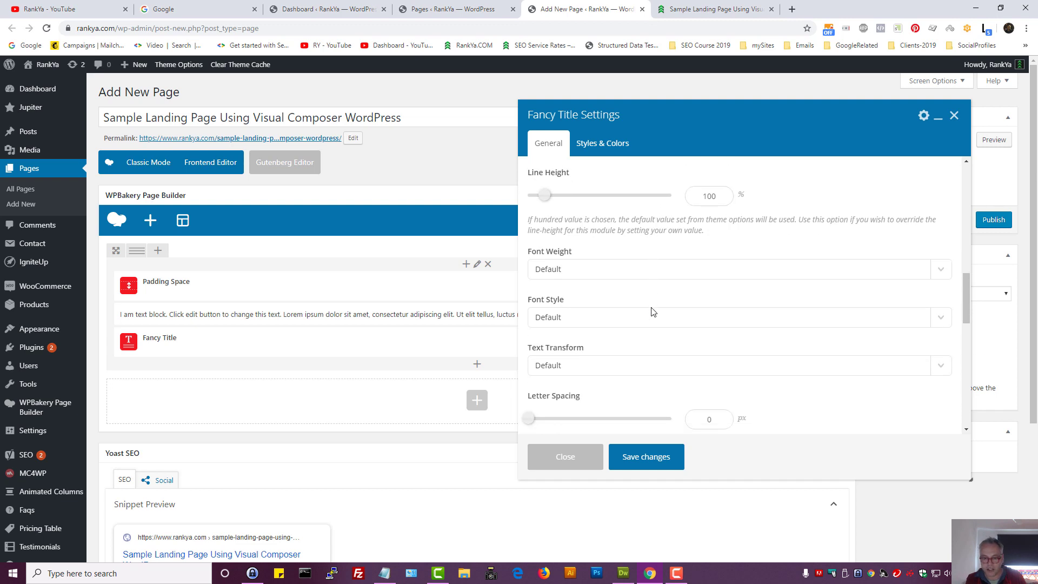
left_click(585, 273)
left_click(590, 285)
- Choose the fancy title's alignment, leaving its letter spacing, padding and font family at their defaults
scroll(598, 325, "down", 2)
scroll(599, 330, "down", 2)
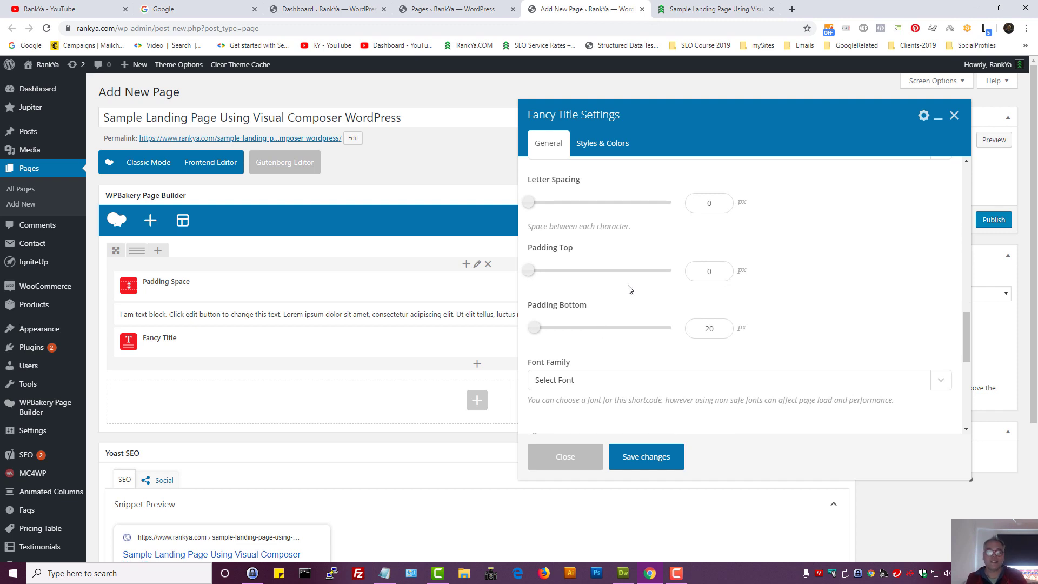
scroll(613, 308, "down", 1)
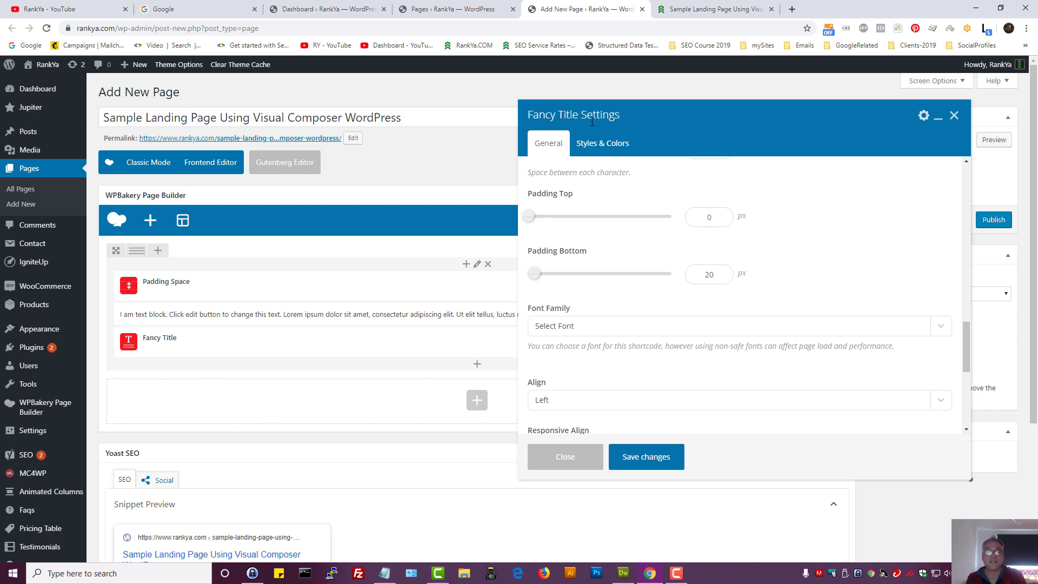
scroll(626, 303, "down", 3)
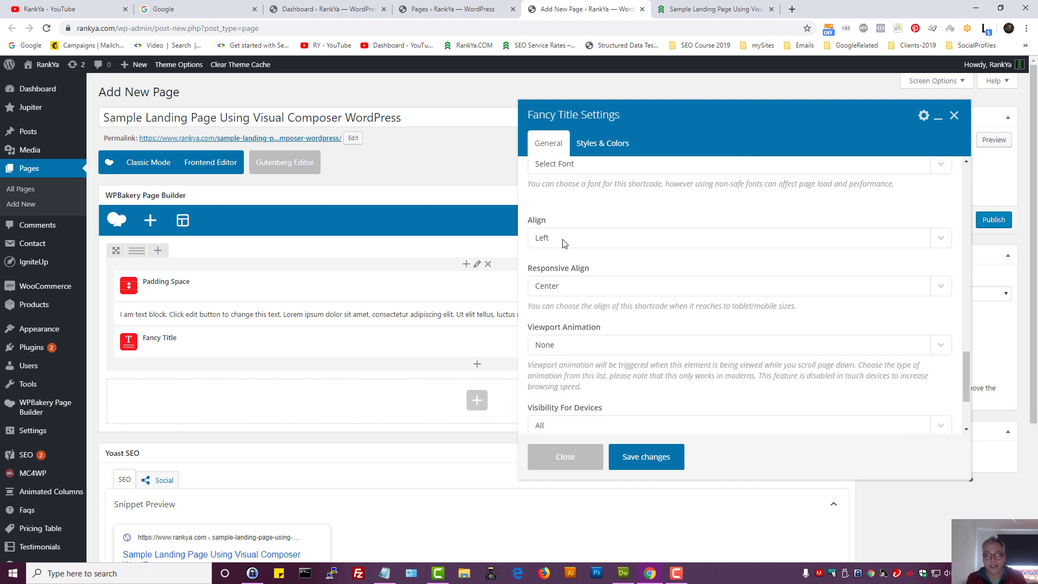
left_click(564, 243)
left_click(558, 274)
- Set the fancy title's viewport animation to Right to Left, enter "rankyatitlesample" as its extra class name, and save the changes
scroll(599, 336, "down", 2)
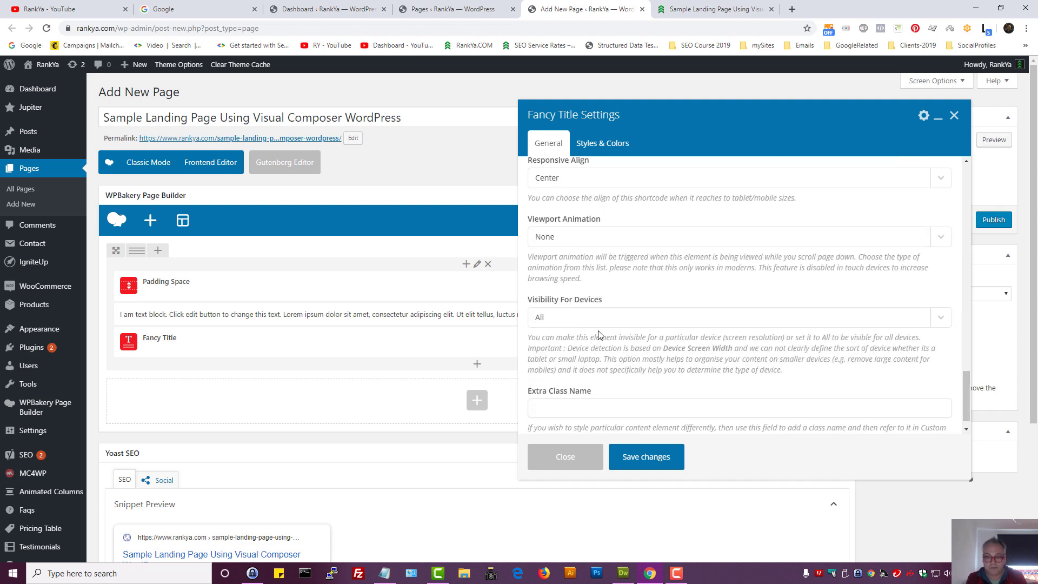
left_click(557, 240)
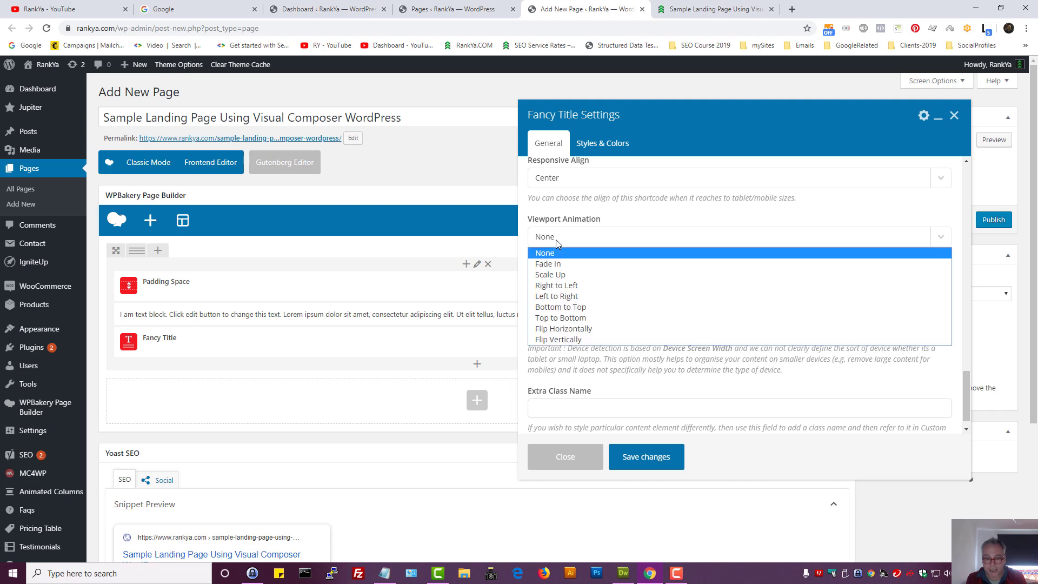
left_click(554, 285)
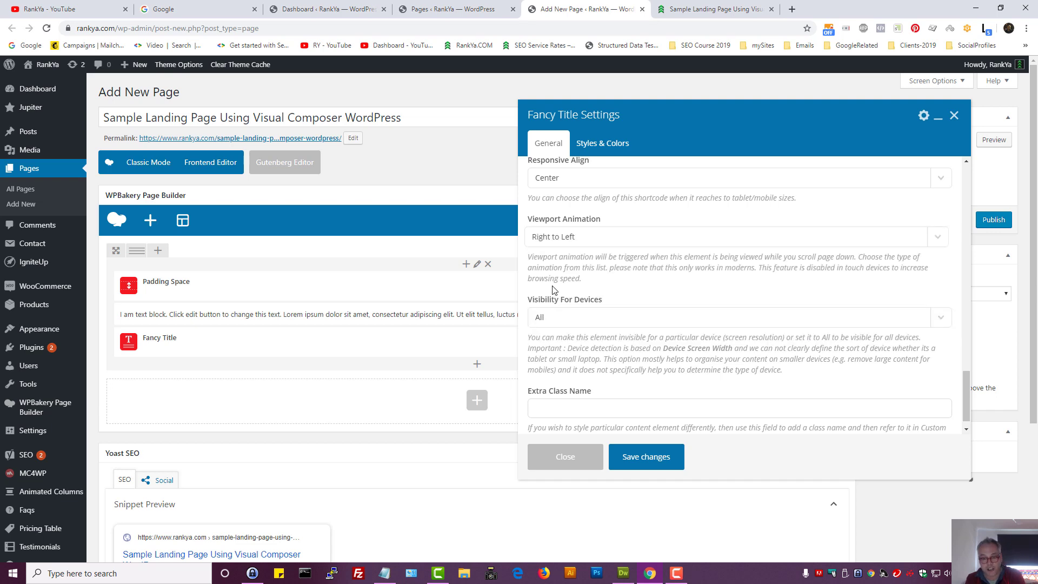
left_click(655, 238)
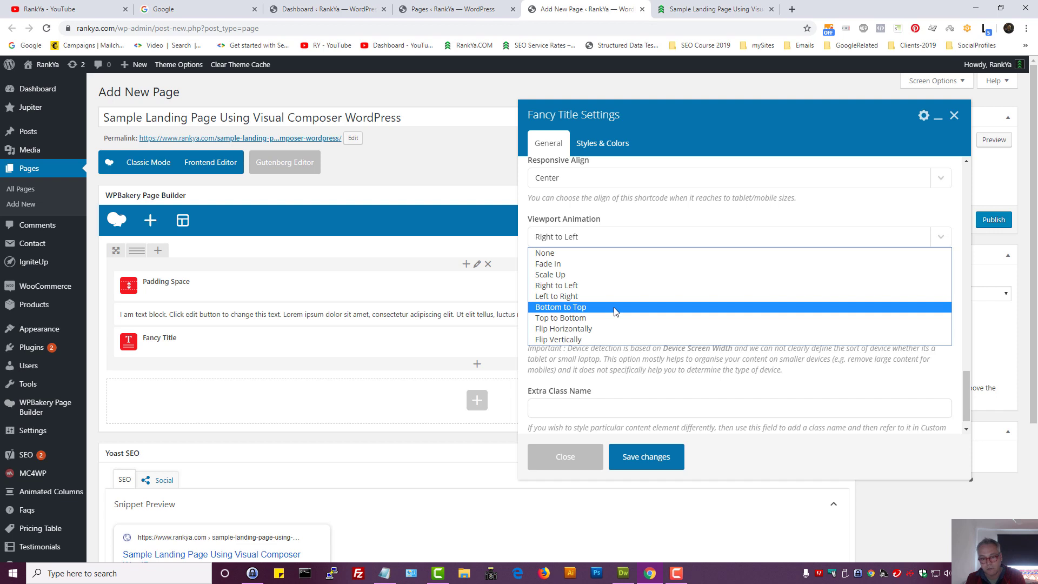
left_click(615, 307)
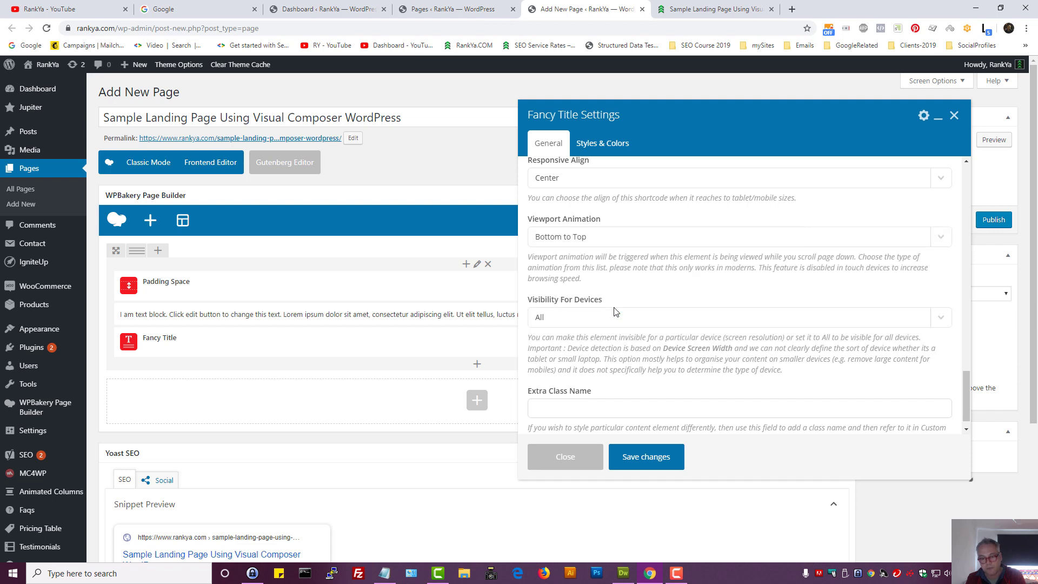
left_click(598, 238)
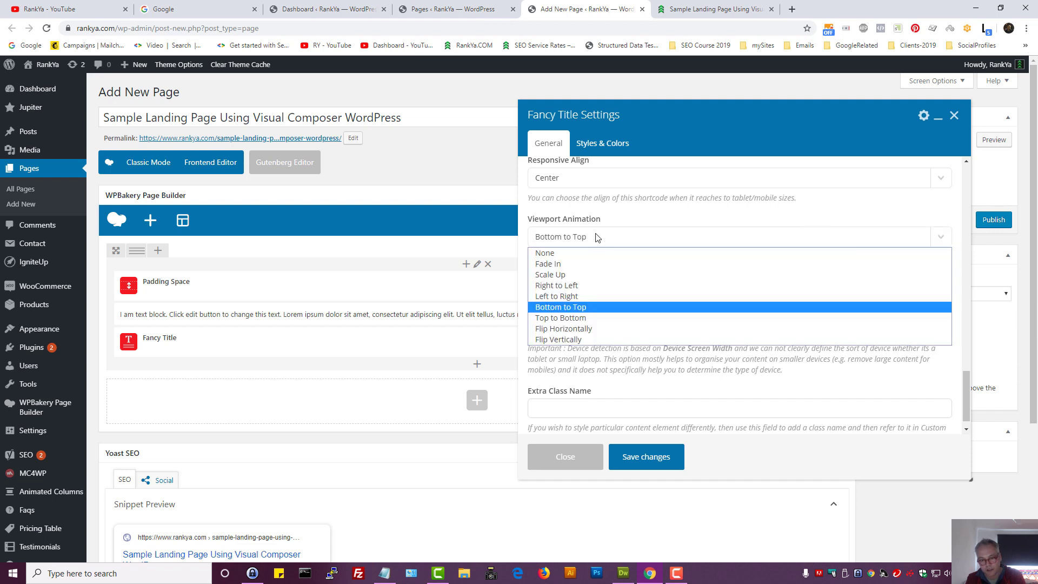
left_click(590, 285)
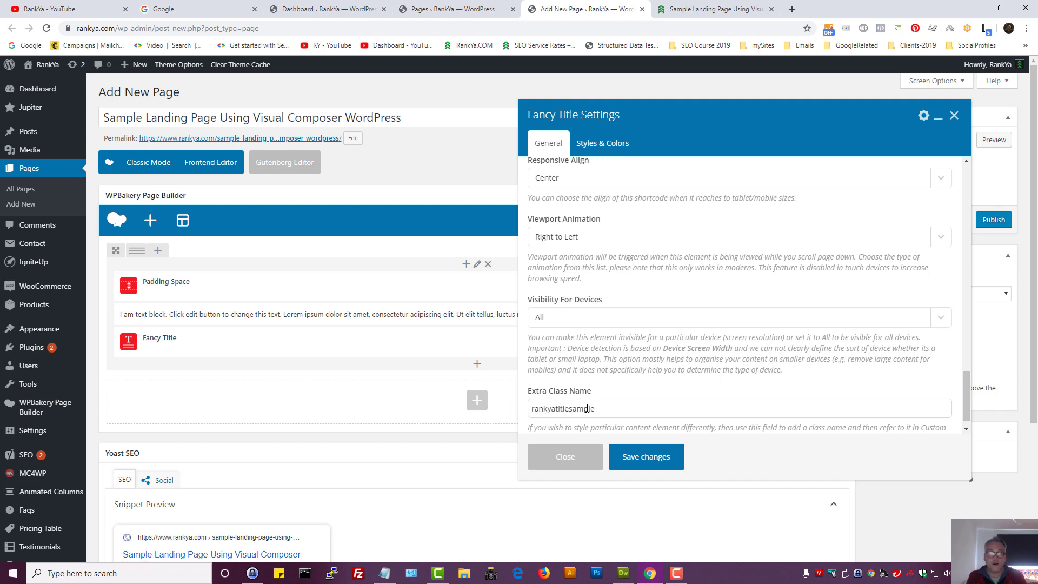
left_click(636, 459)
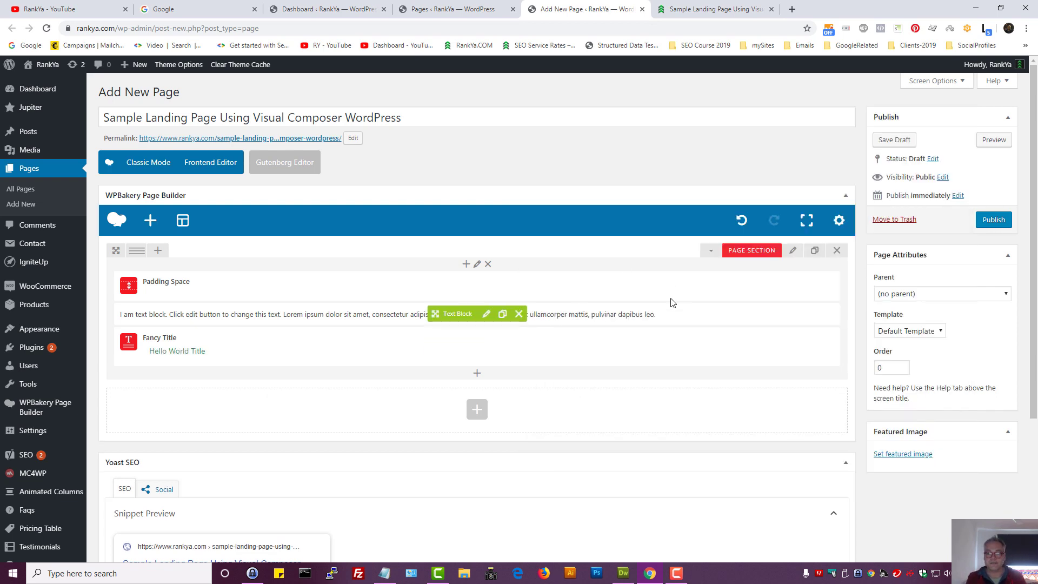
- Preview the page to check how the fancy title is displayed, and return to the page editor
left_click(994, 140)
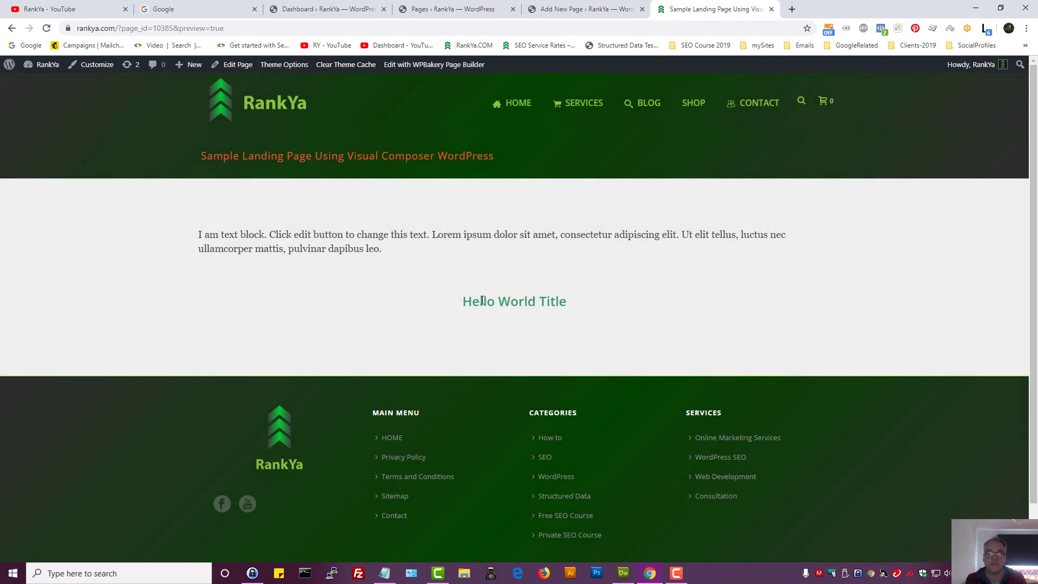
triple_click(483, 301)
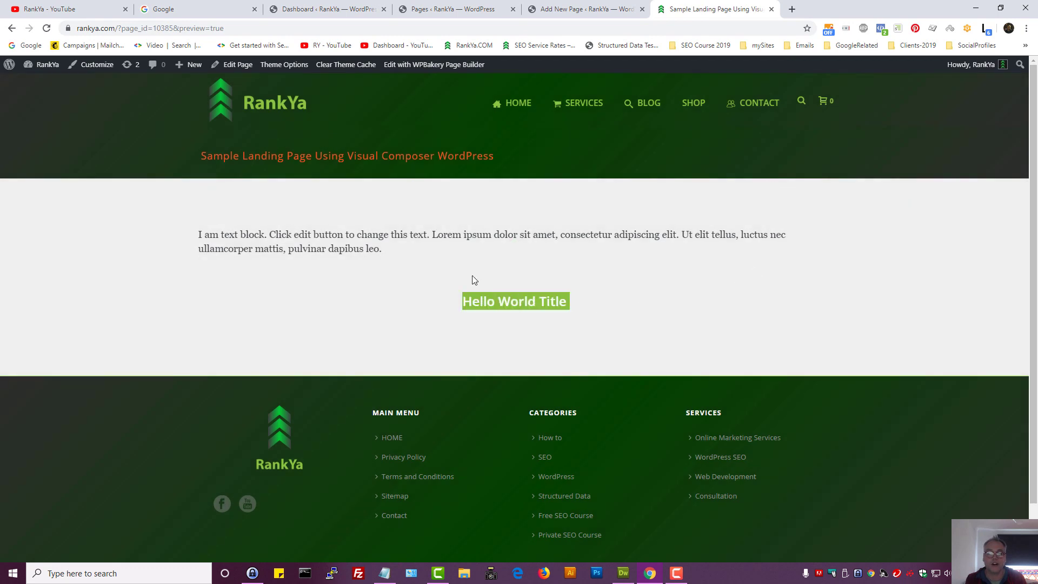
left_click(294, 196)
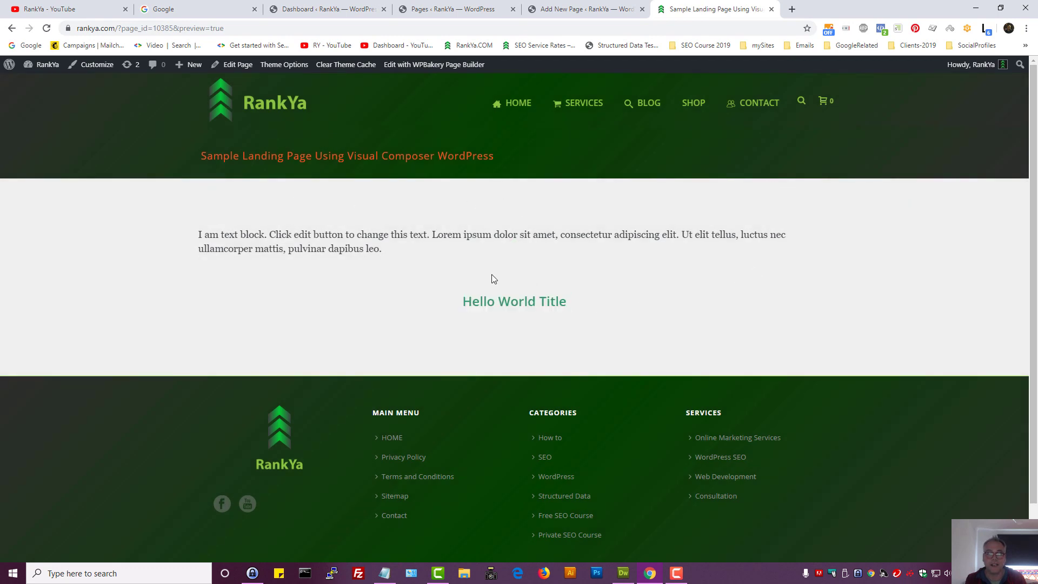
key("ctrl+shift+Tab")
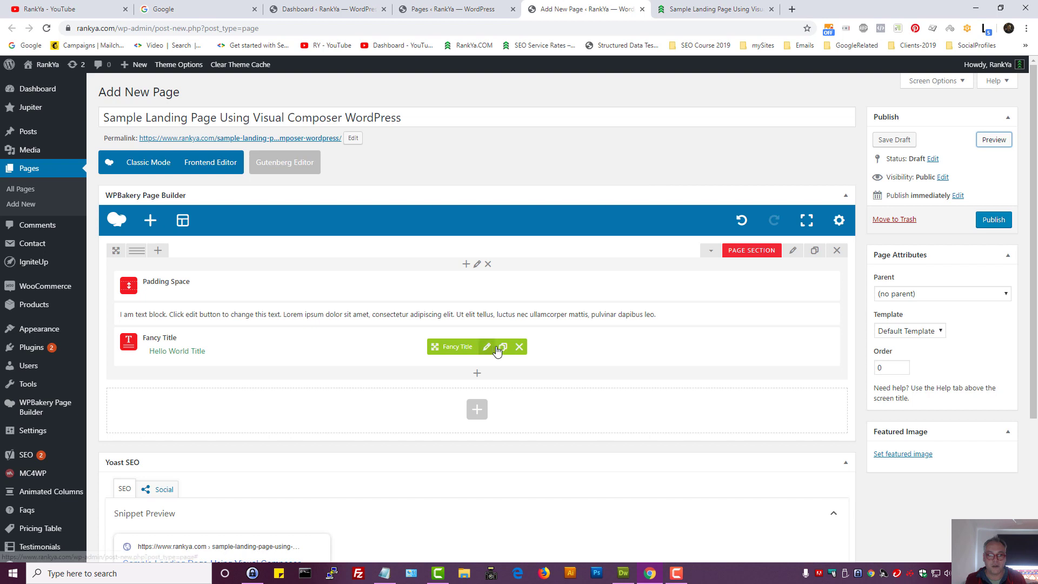
- Move the fancy title above the text block and preview the reordered page
mouse_move(435, 347)
left_mouse_down()
mouse_move(455, 313)
mouse_move(446, 283)
mouse_move(435, 355)
left_mouse_up()
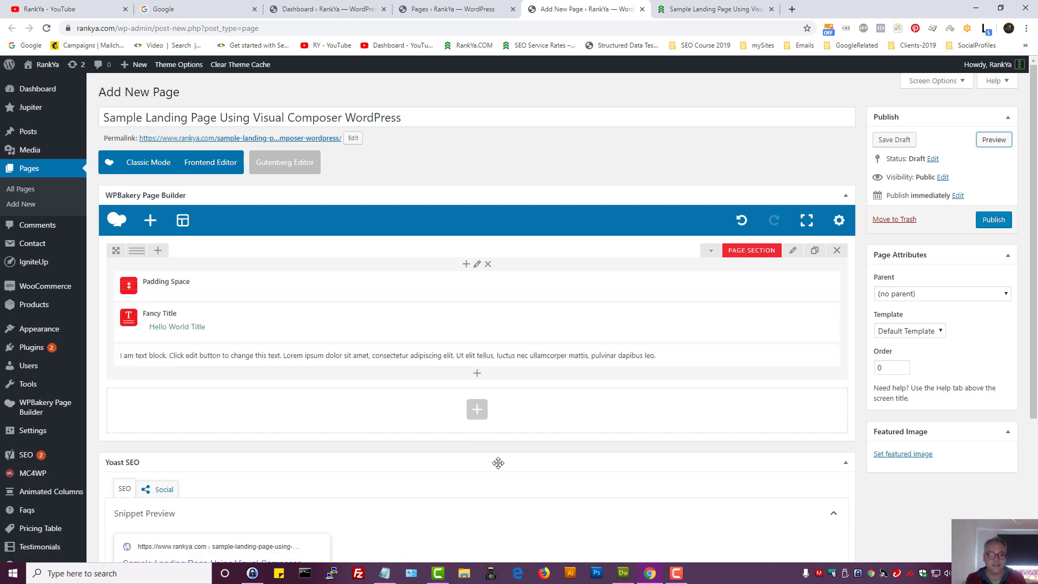
left_click(994, 145)
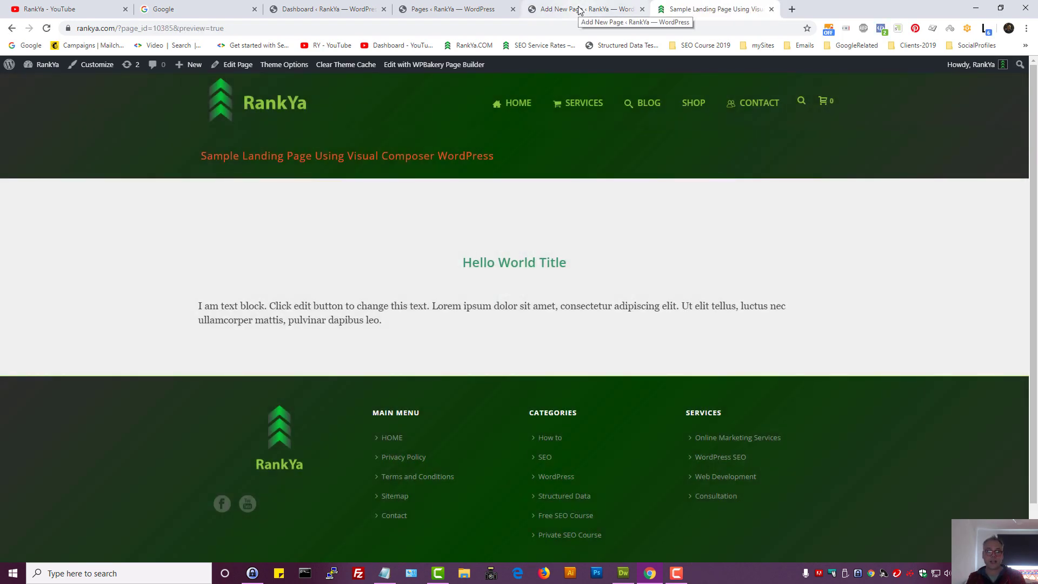
left_click(580, 10)
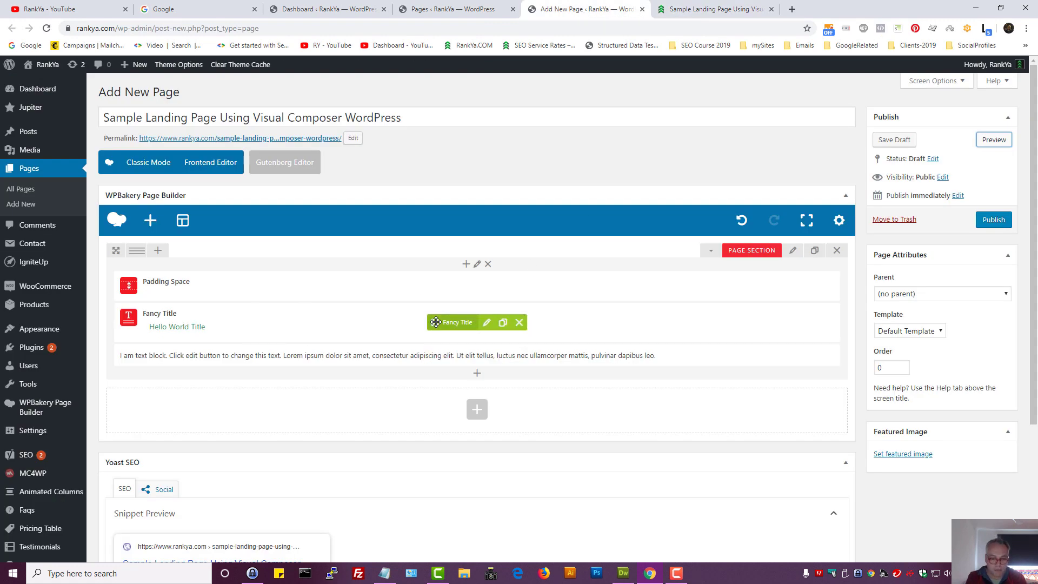
mouse_move(434, 322)
left_mouse_down()
mouse_move(568, 435)
mouse_move(807, 103)
mouse_move(464, 308)
mouse_move(165, 160)
mouse_move(497, 455)
mouse_move(729, 242)
mouse_move(530, 424)
mouse_move(518, 346)
mouse_move(172, 334)
mouse_move(326, 371)
mouse_move(385, 360)
mouse_move(423, 304)
left_mouse_up()
- Clone the fancy title and the text block, placing the copies below the originals as a second title-and-text pair
scroll(628, 281, "down", 1)
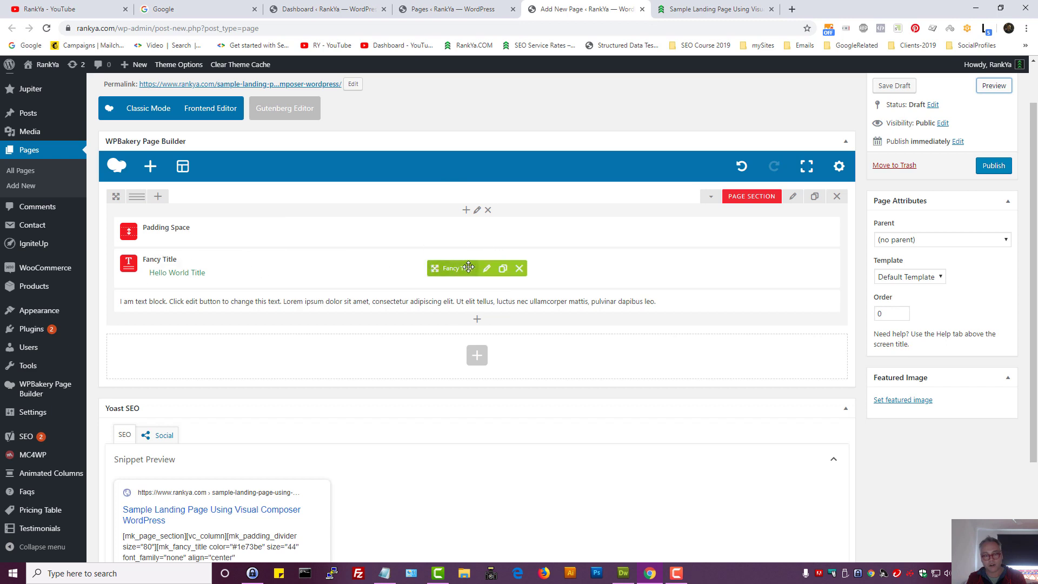
left_click(503, 270)
left_click_drag(472, 307, 471, 359)
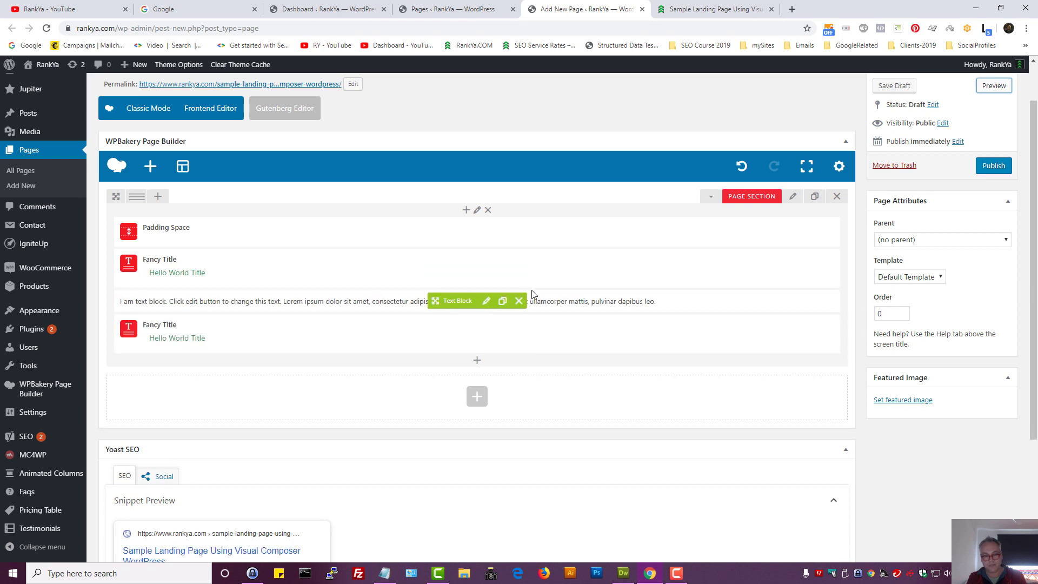
left_click(502, 301)
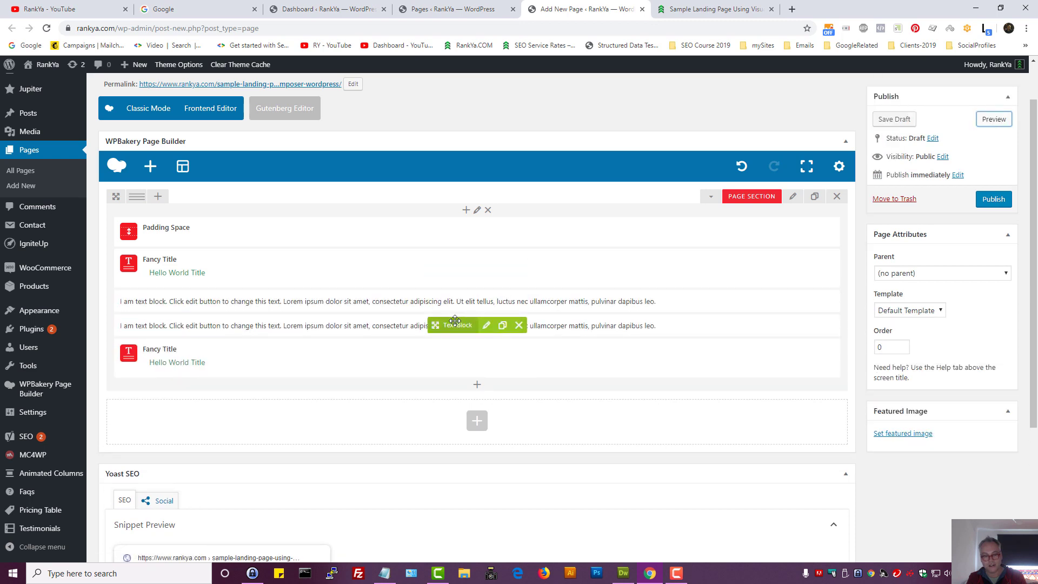
left_click_drag(465, 319, 466, 370)
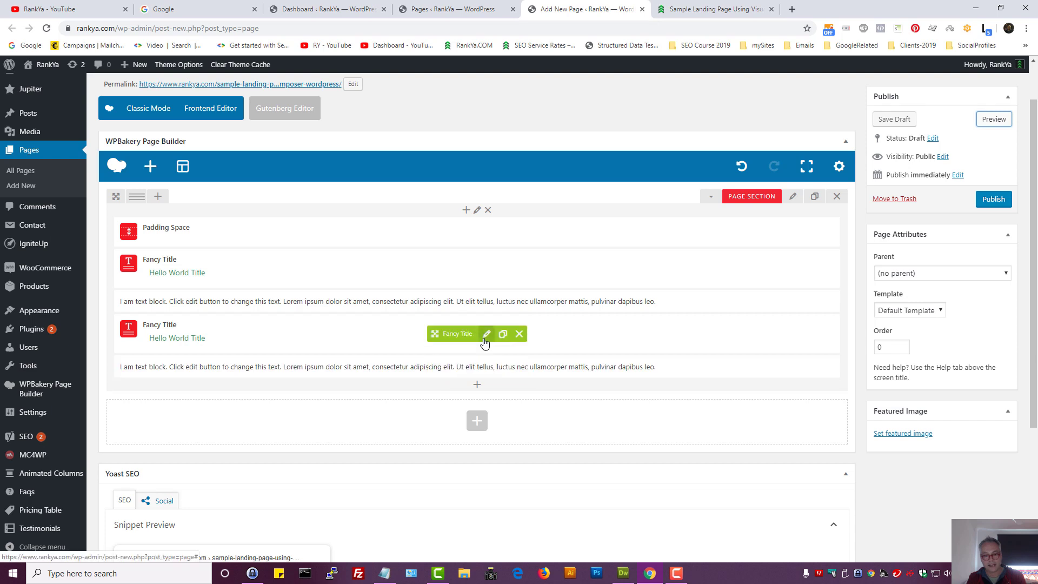
- Change the second fancy title's text to "Hello World Title 22", save it and preview the page
left_click(486, 334)
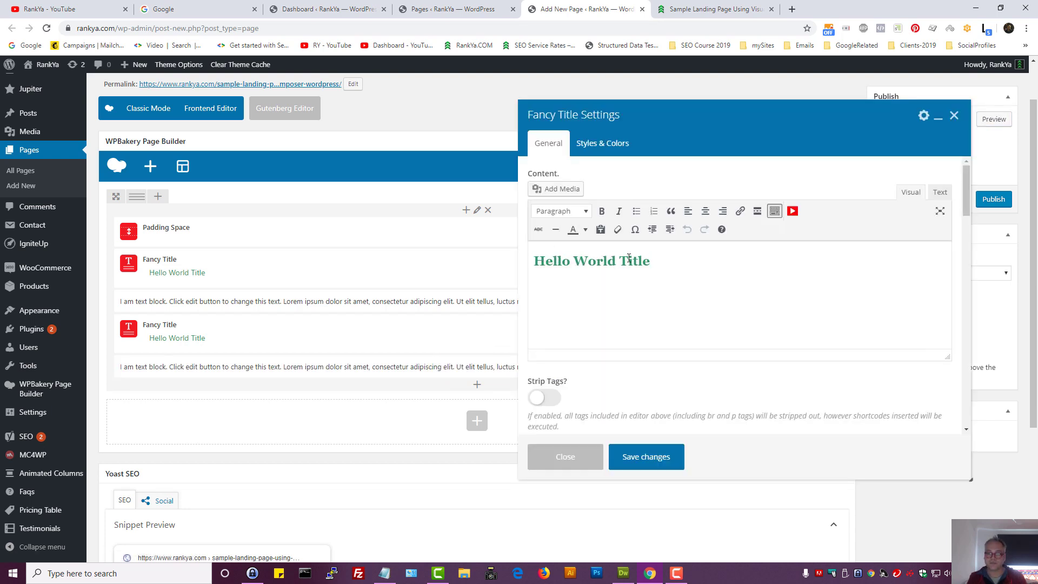
left_click(696, 263)
type("22")
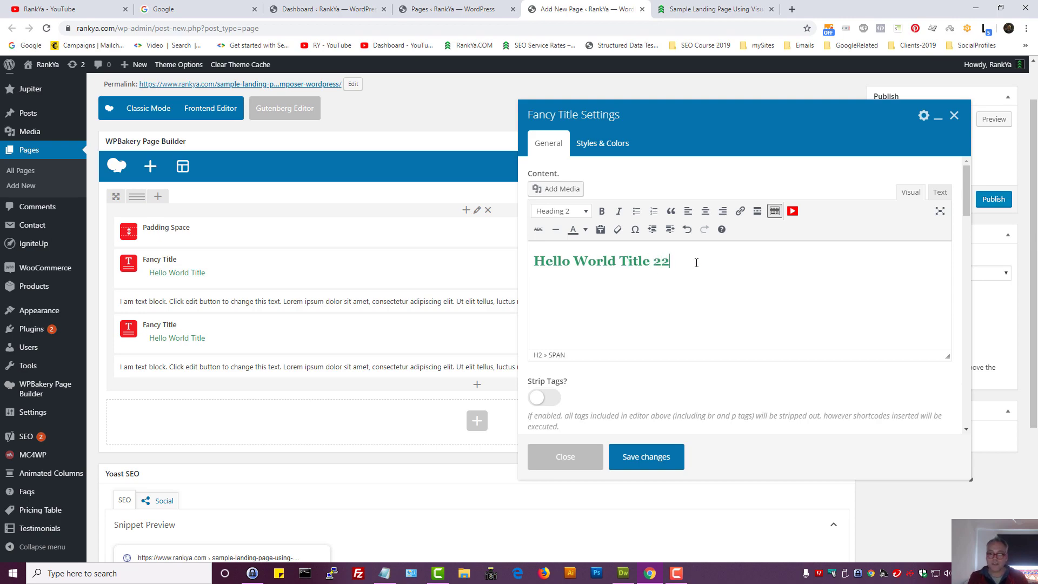
key("super+Tab")
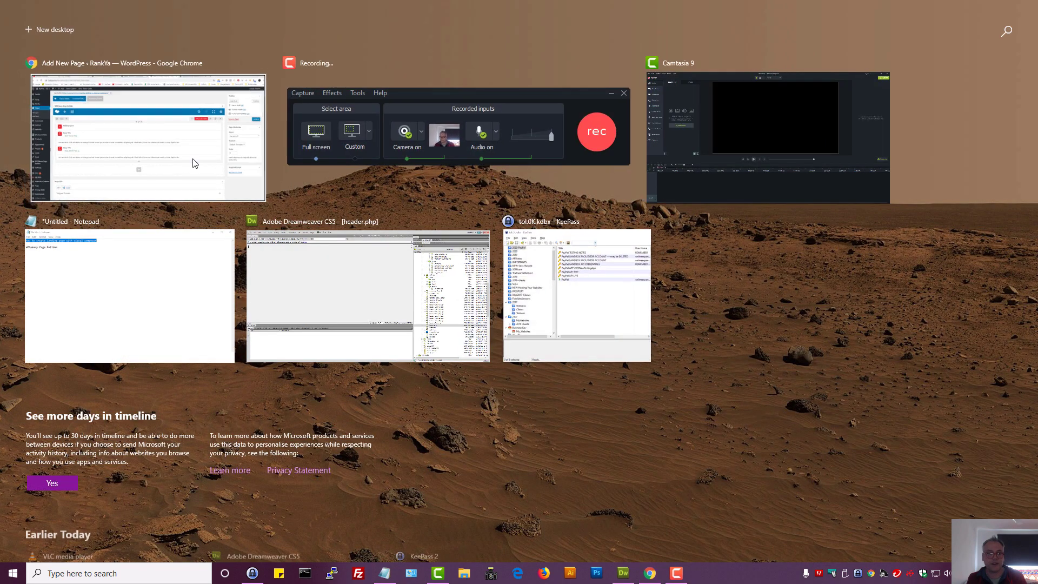
left_click(195, 164)
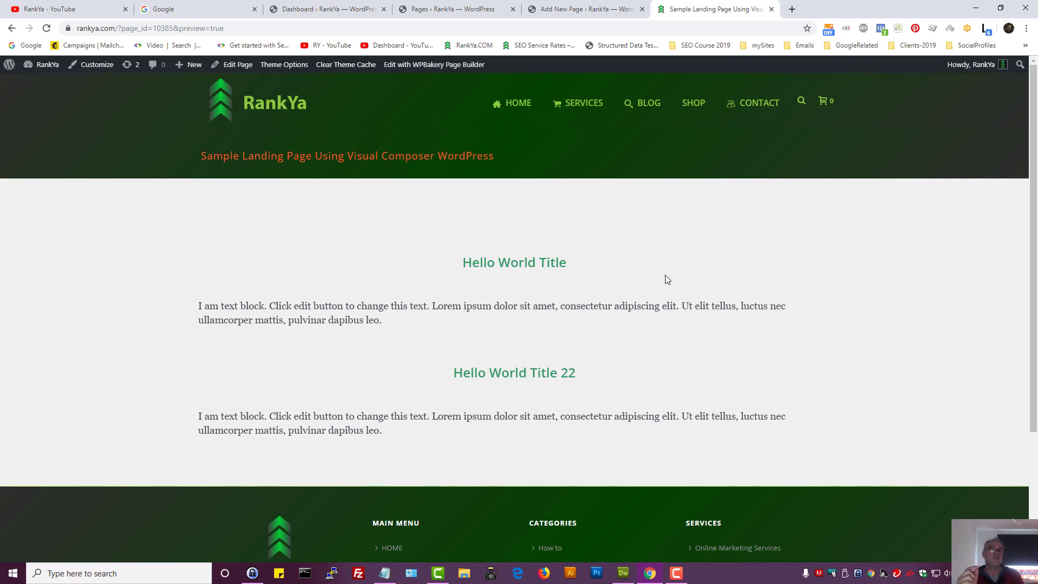
left_click(586, 10)
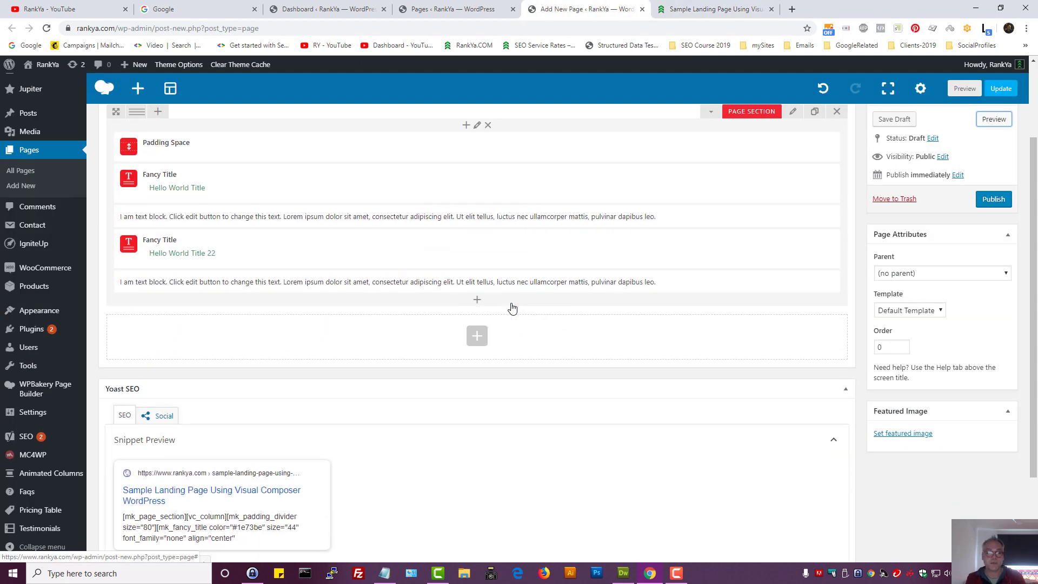
- Clone the whole page section and collapse the original section
scroll(512, 309, "down", 2)
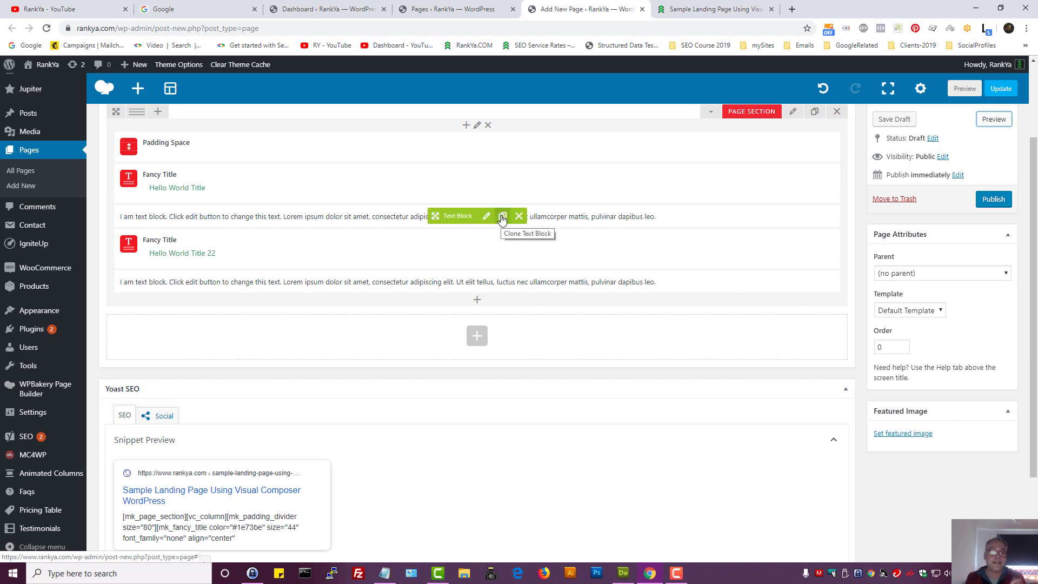
scroll(742, 286, "up", 2)
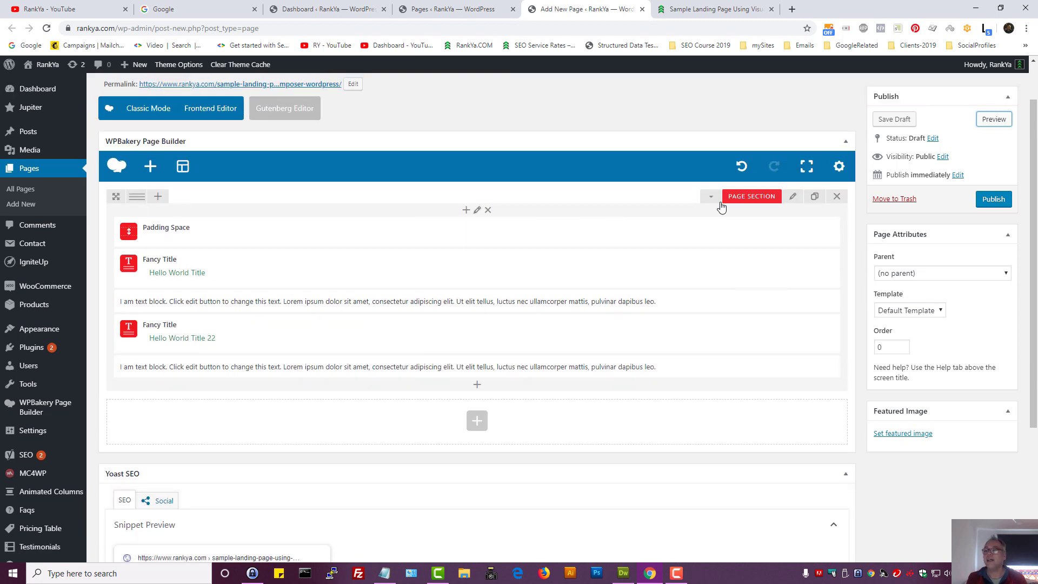
left_click(814, 201)
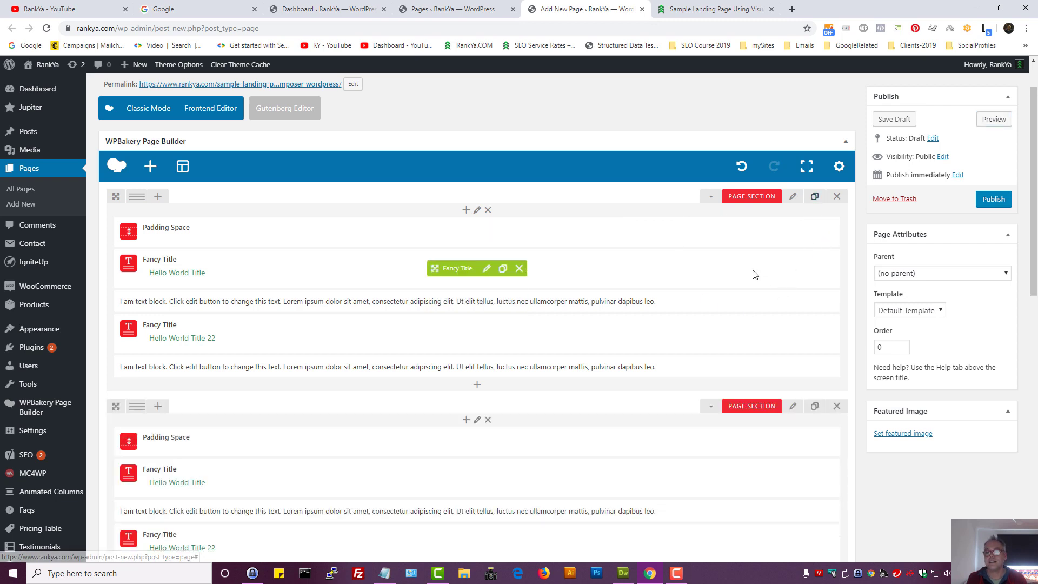
left_click(712, 201)
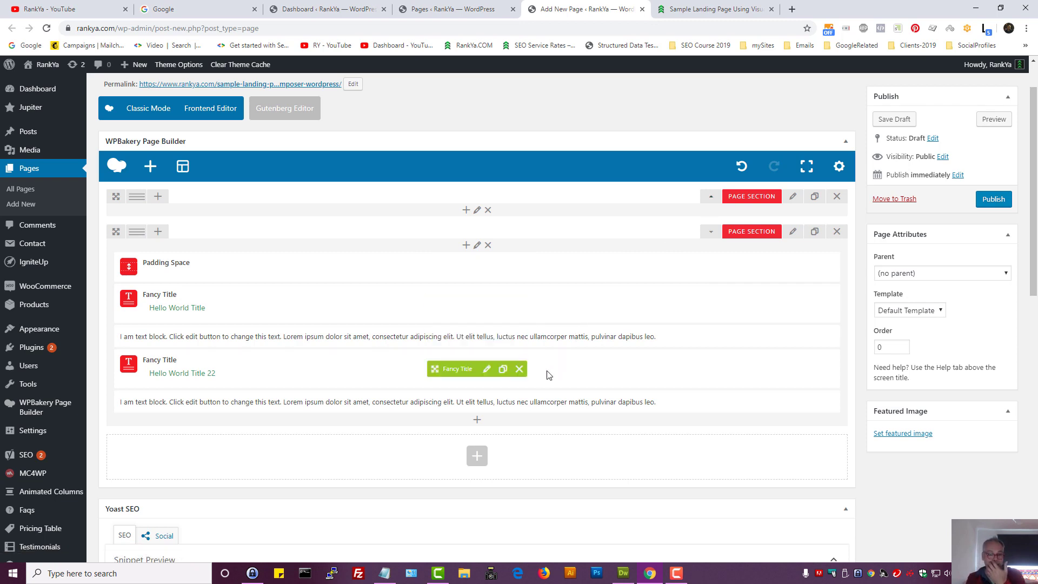
- In the cloned section, delete the "Hello World Title 22" fancy title and change the remaining title's text to "Hello World Second Title"
left_click(519, 369)
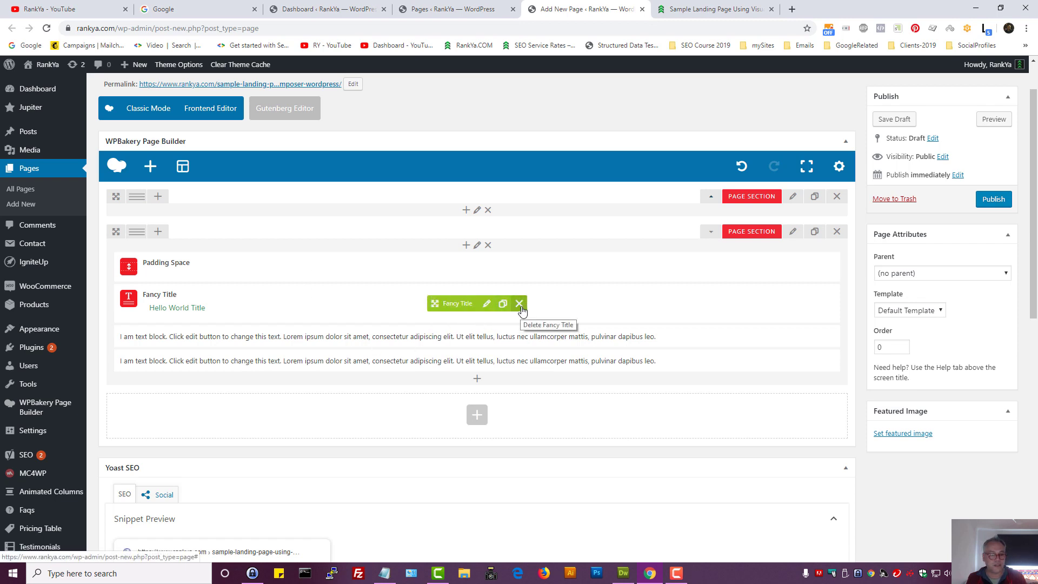
left_click(486, 304)
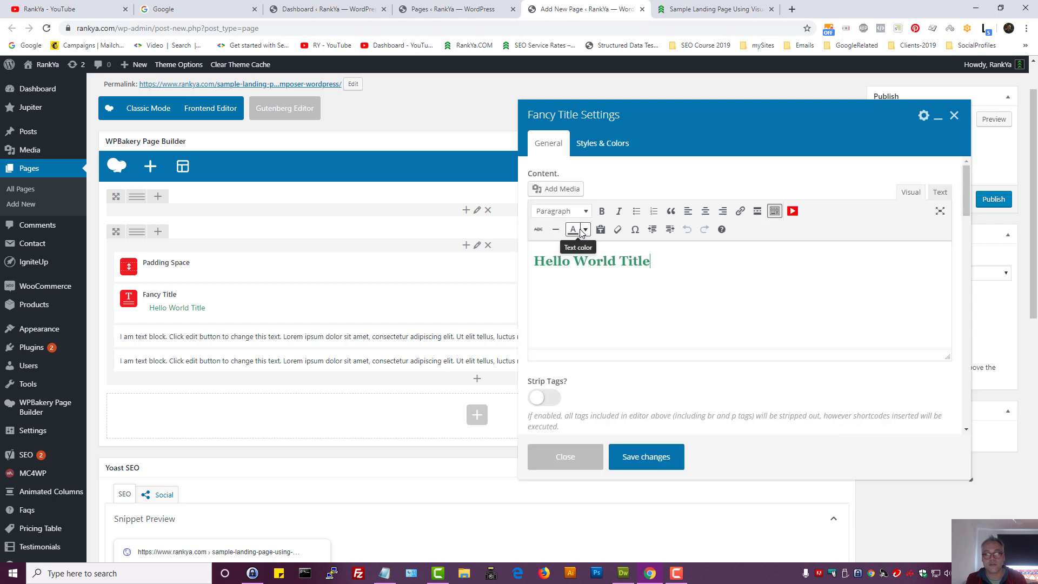
double_click(552, 262)
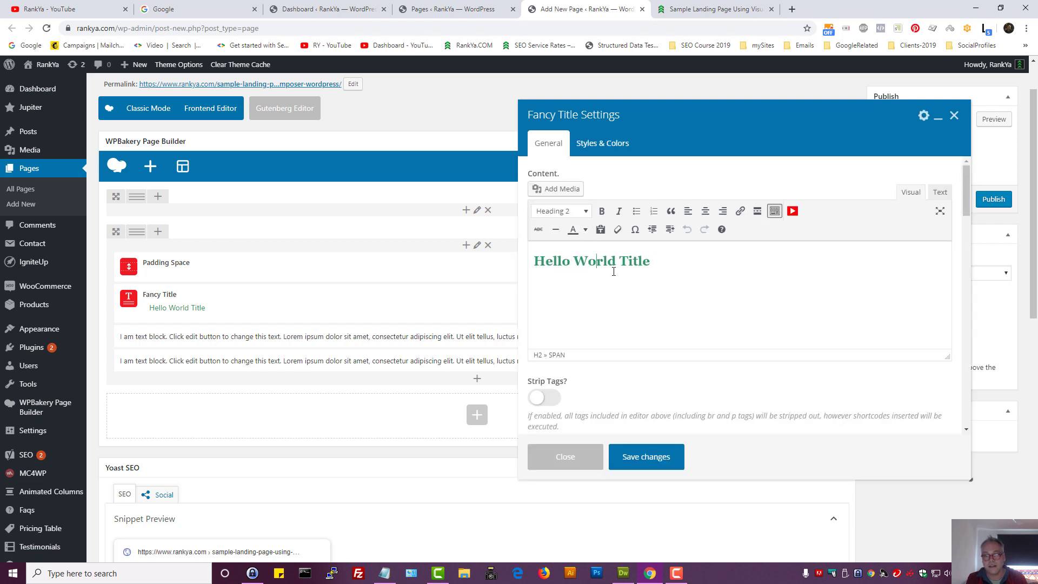
double_click(729, 267)
type("Second")
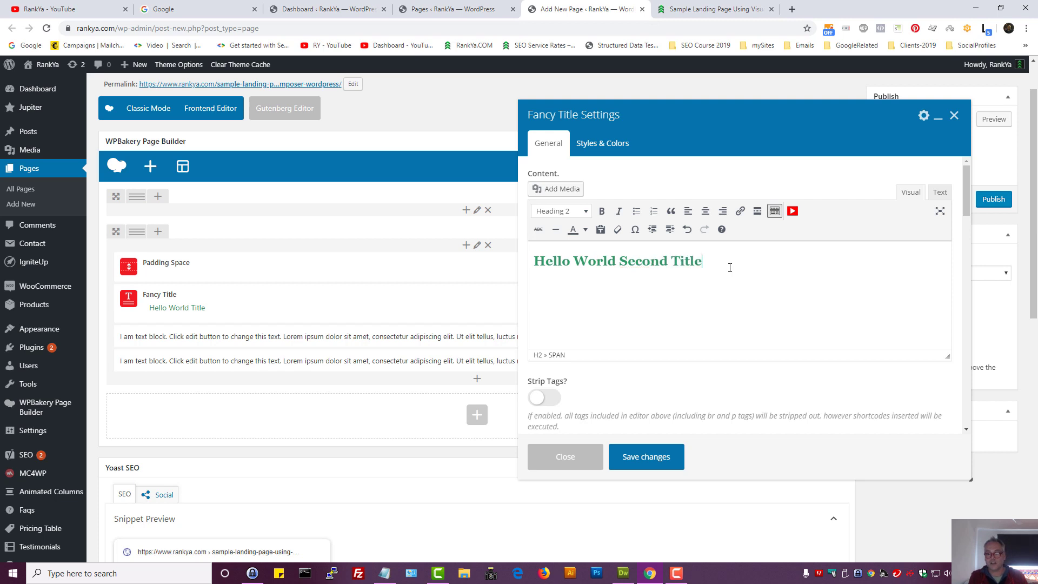
left_click(626, 459)
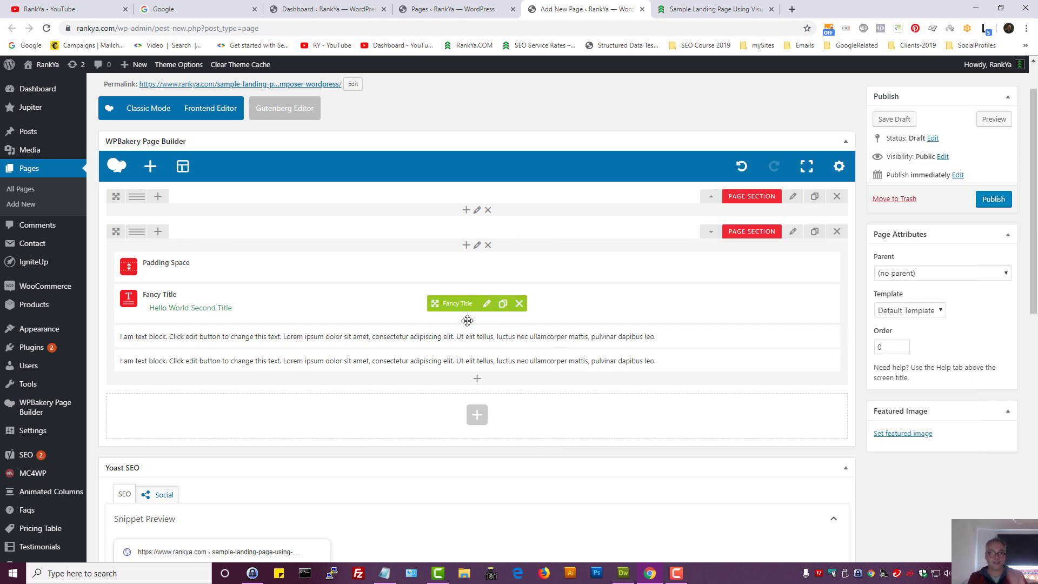
- Expand the first page section to compare it with the cloned section, and collapse it again
left_click(711, 196)
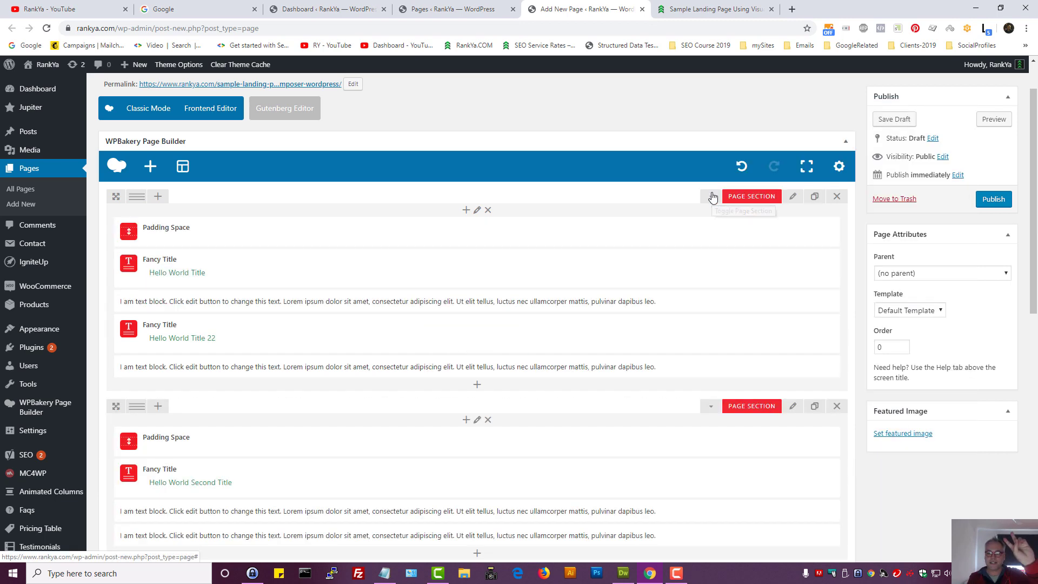
left_click(711, 196)
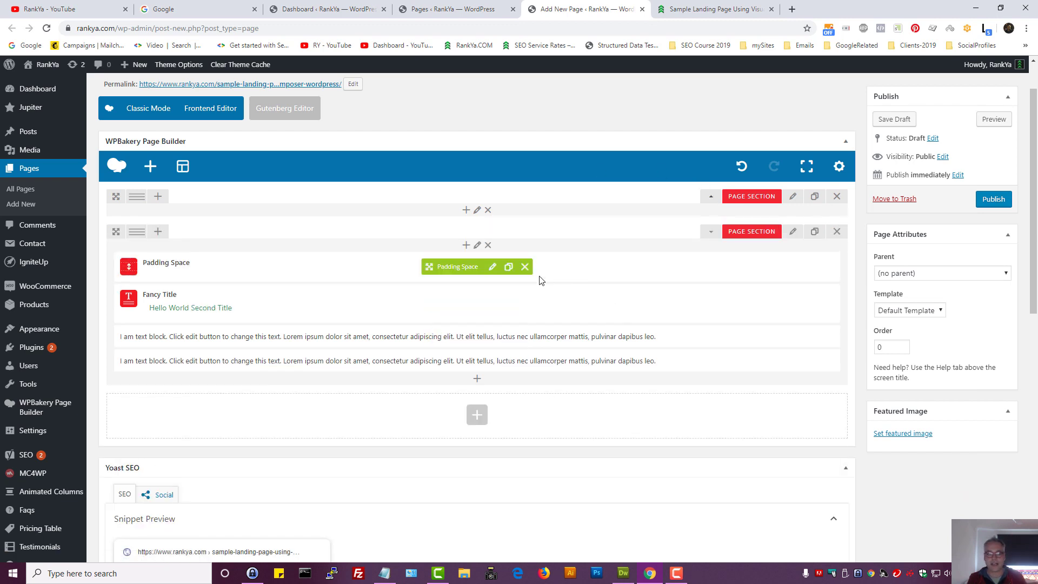
- Check the current page preview, and split the first page section into three columns with narrow outer columns and a wide middle one
mouse_move(134, 201)
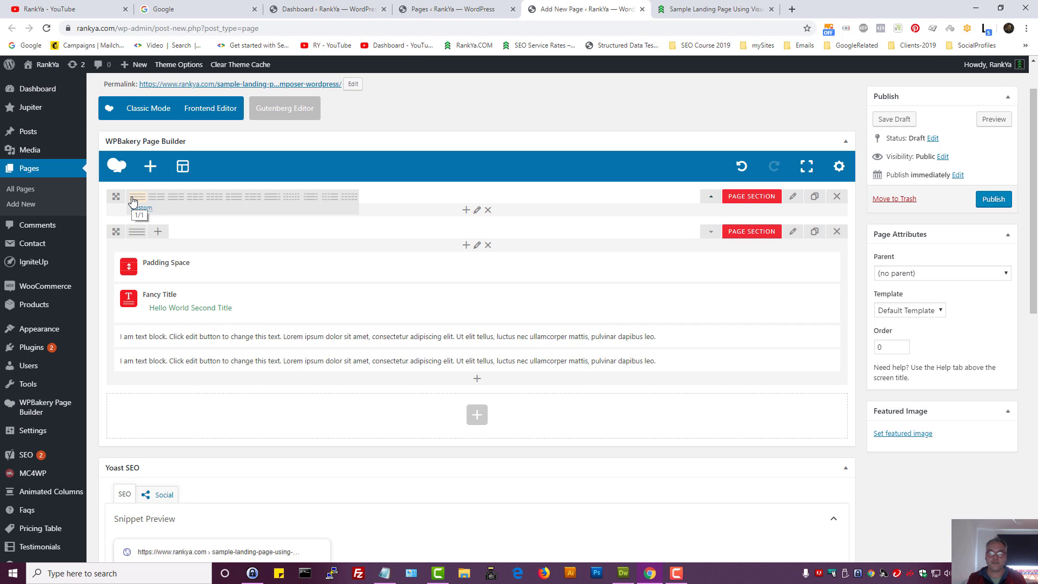
left_click(745, 5)
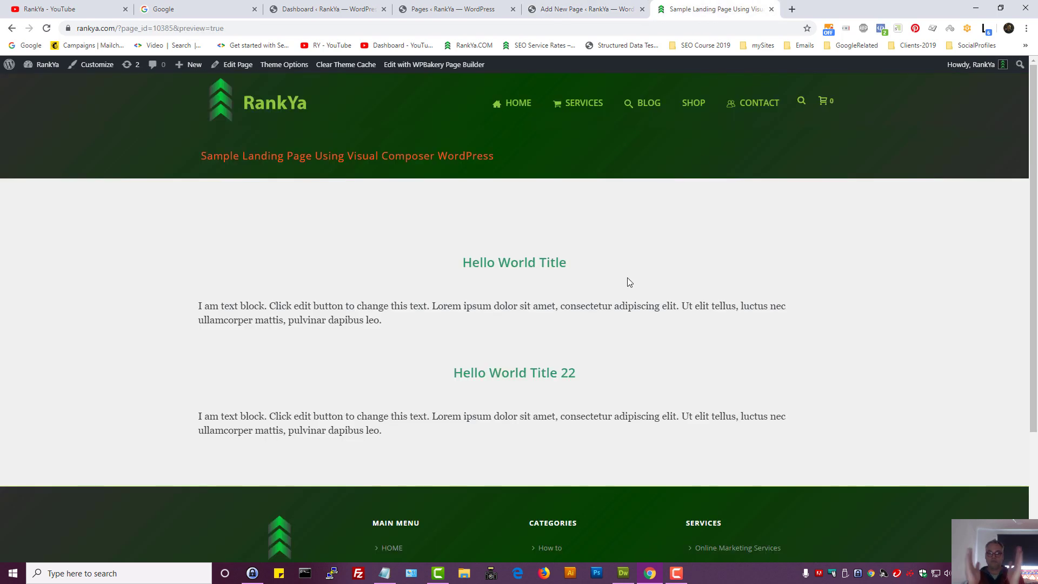
key("ctrl+Page_Up")
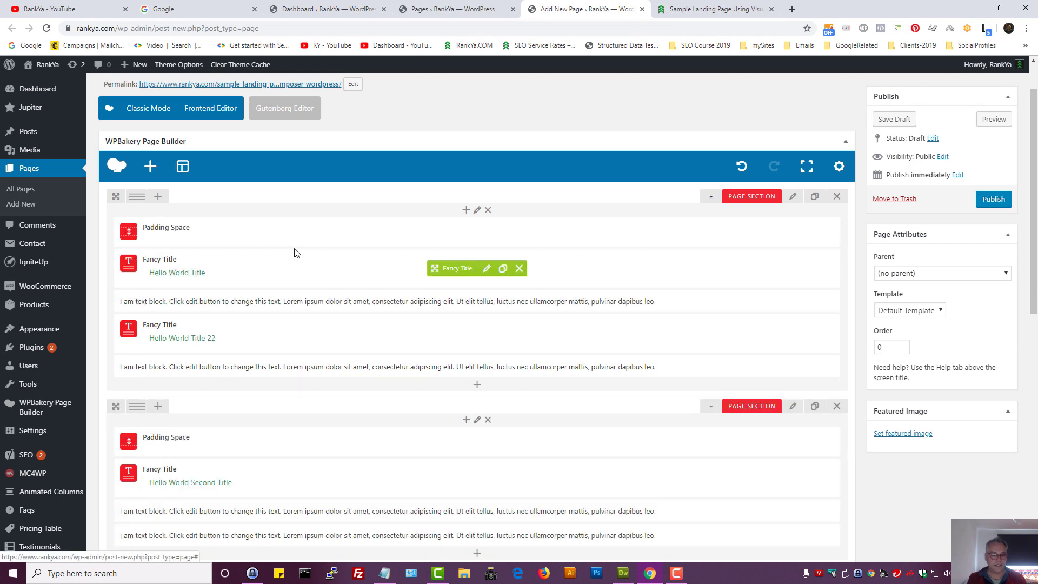
mouse_move(134, 200)
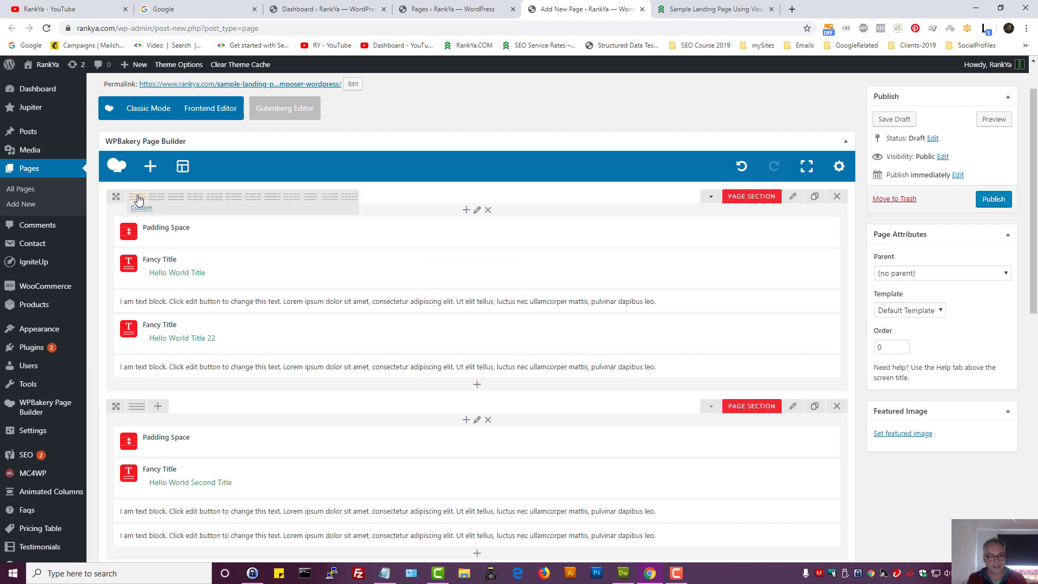
left_click(310, 200)
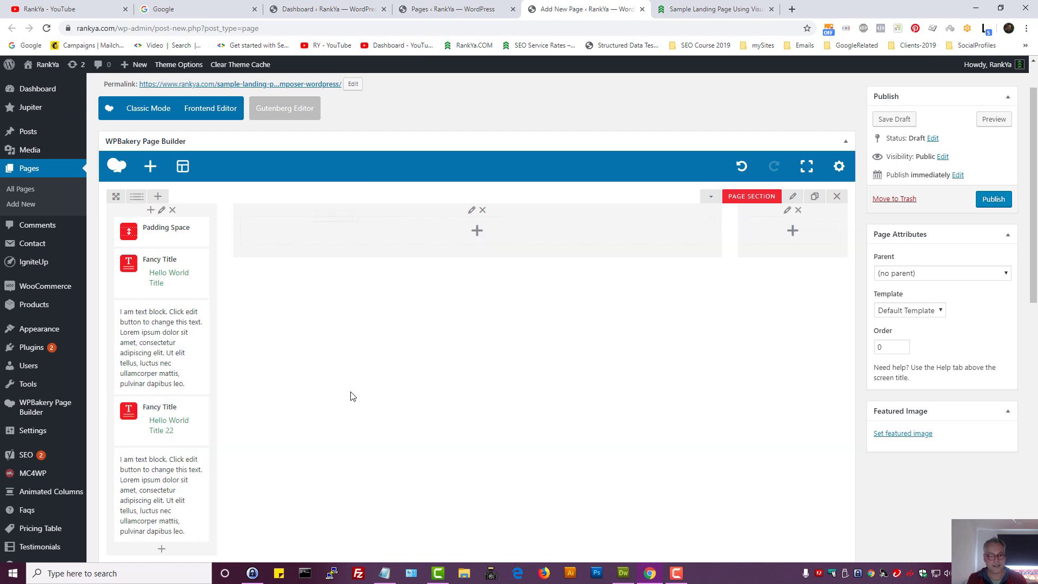
- Move the padding space, the first text block and the "Hello World Title 22" fancy title from the first column into the middle column
left_click_drag(162, 230, 292, 227)
left_click_drag(141, 320, 429, 326)
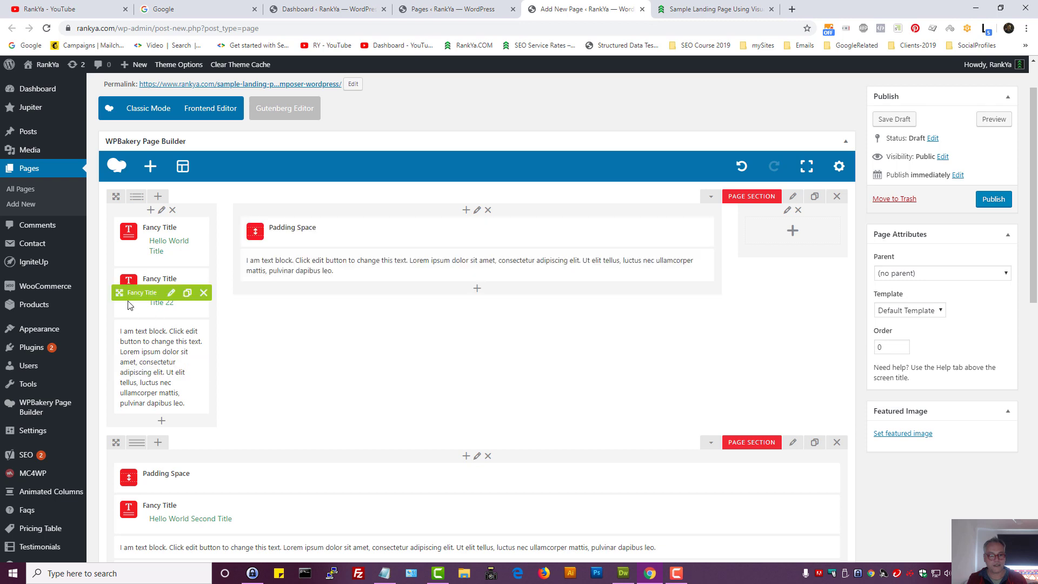
left_click_drag(136, 293, 411, 241)
- Delete the remaining "Hello World Title" fancy title and text block from the first column
mouse_move(195, 242)
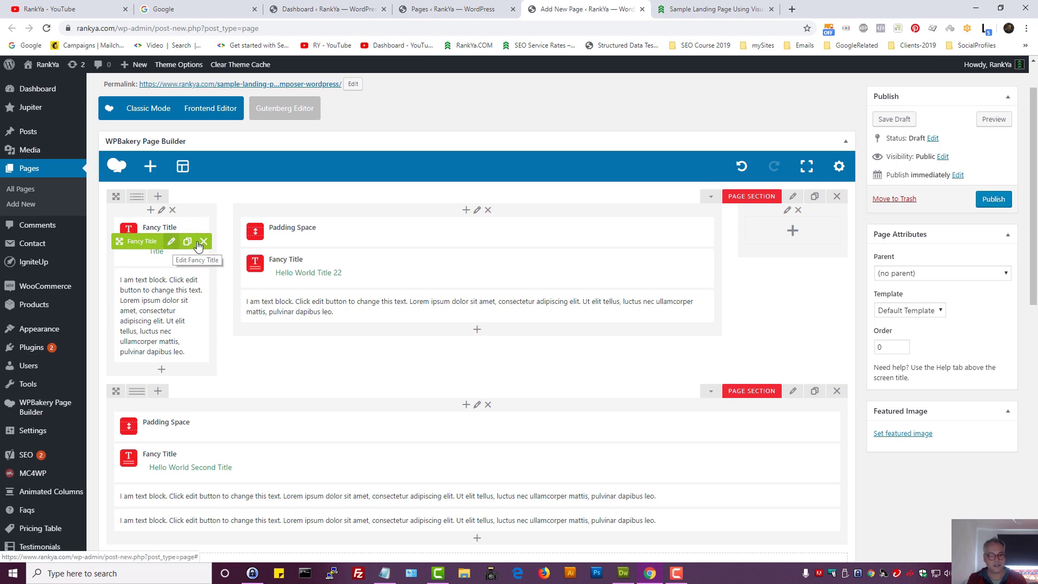
left_click(203, 241)
left_click(201, 264)
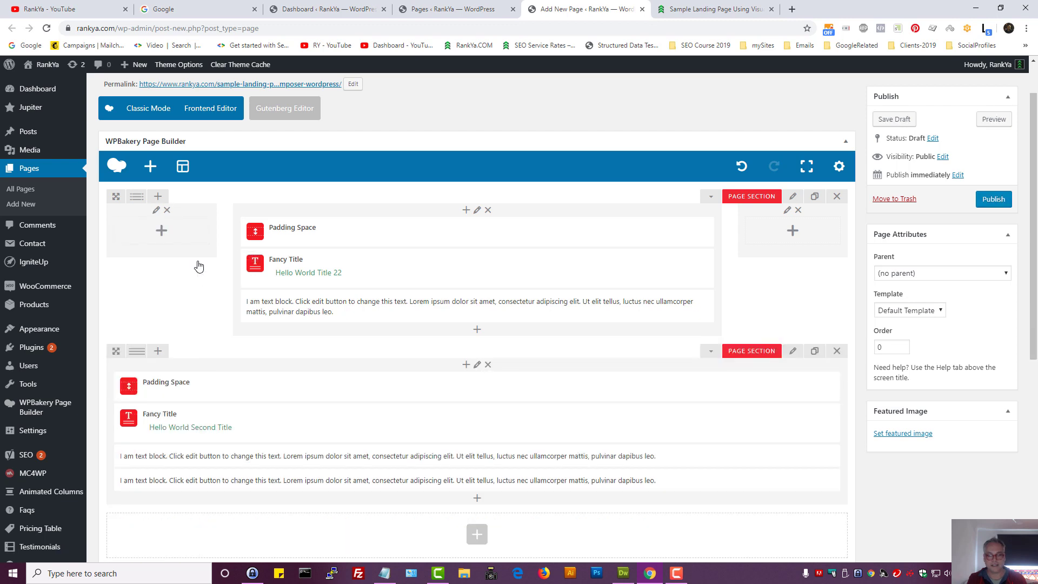
- Preview the page with the three-column first section
left_click(999, 120)
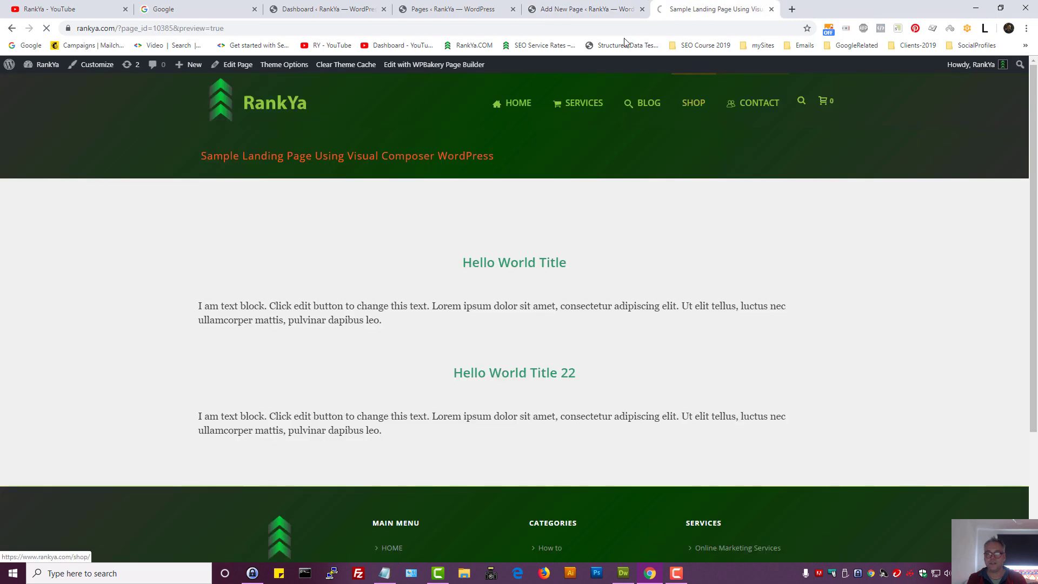
left_click(590, 9)
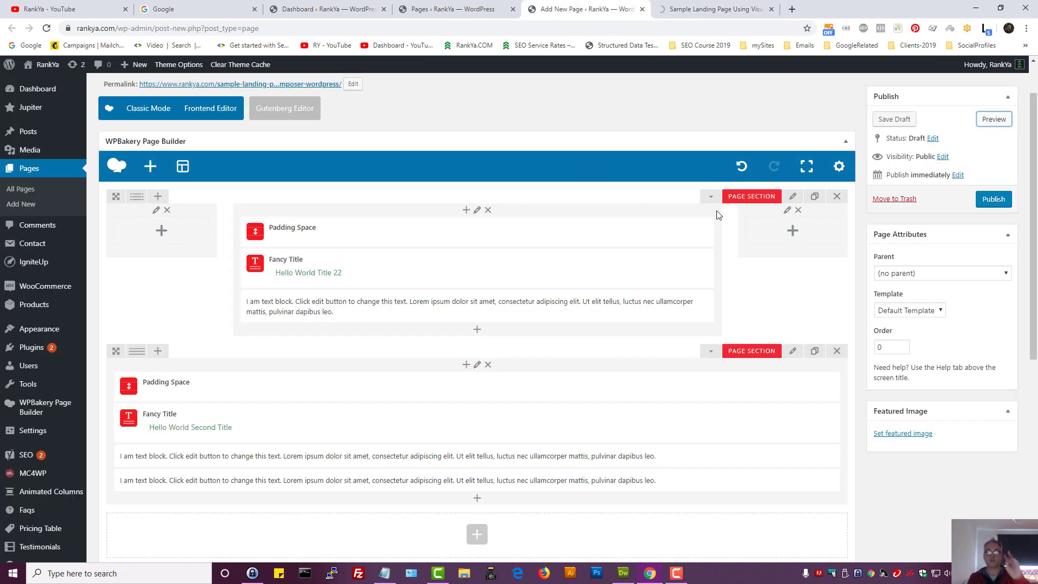
left_click(686, 5)
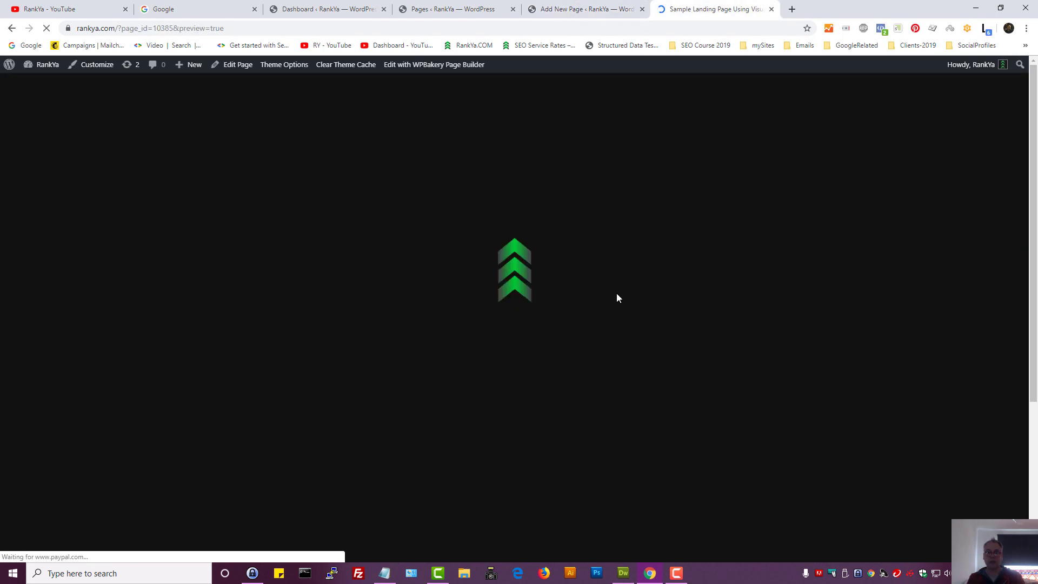
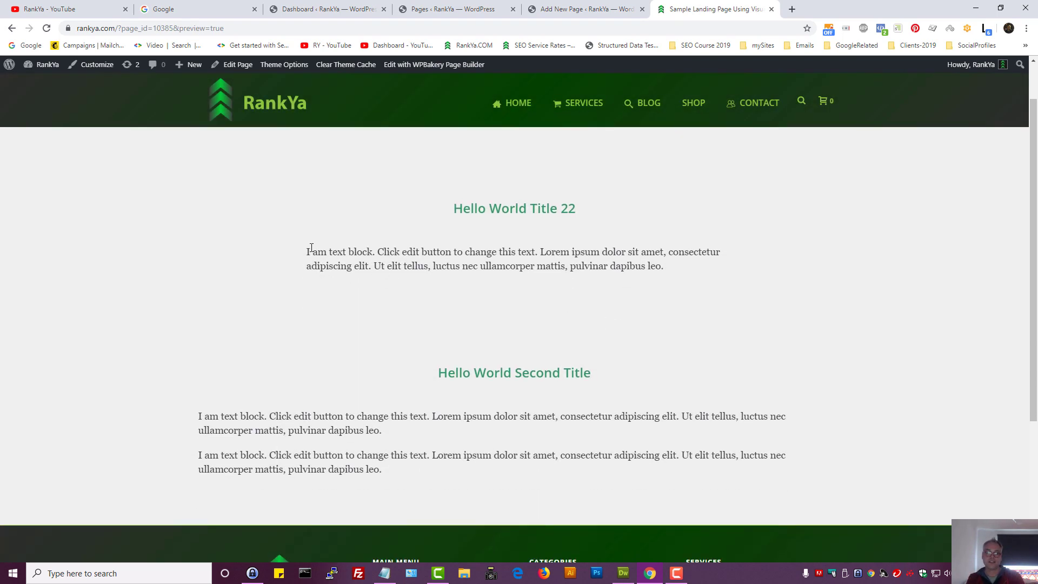
- In the preview, compare the text width under "Hello World Title 22" with the full-width text under "Hello World Second Title"
left_click_drag(306, 255, 676, 270)
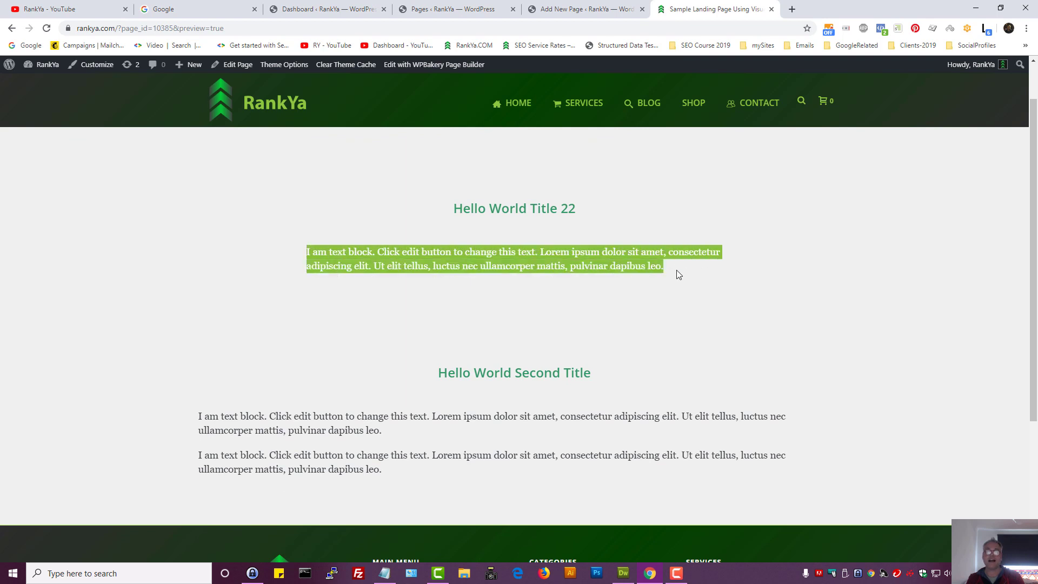
left_click(593, 304)
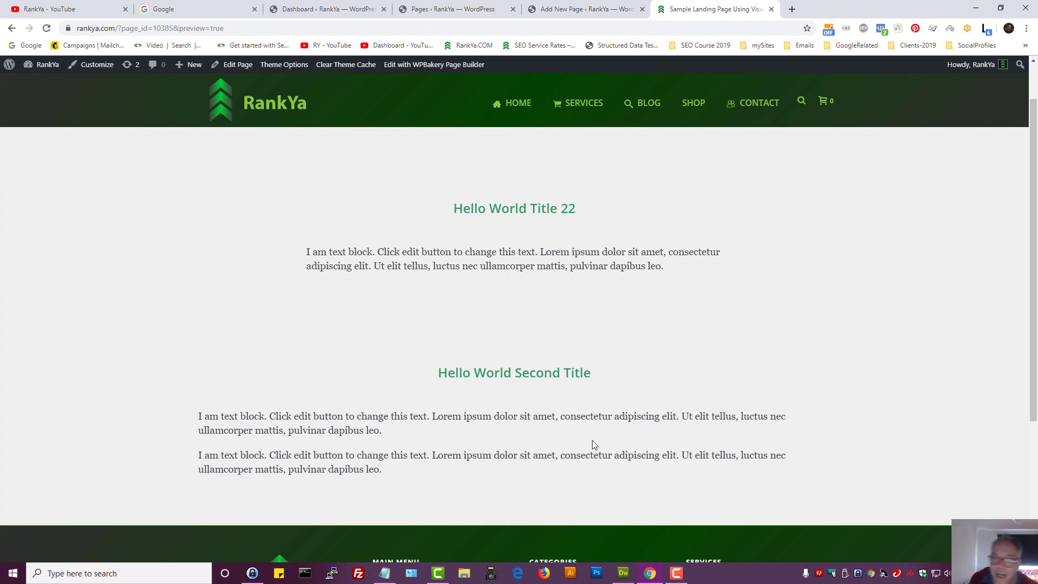
left_click_drag(297, 272, 384, 275)
left_click(346, 309)
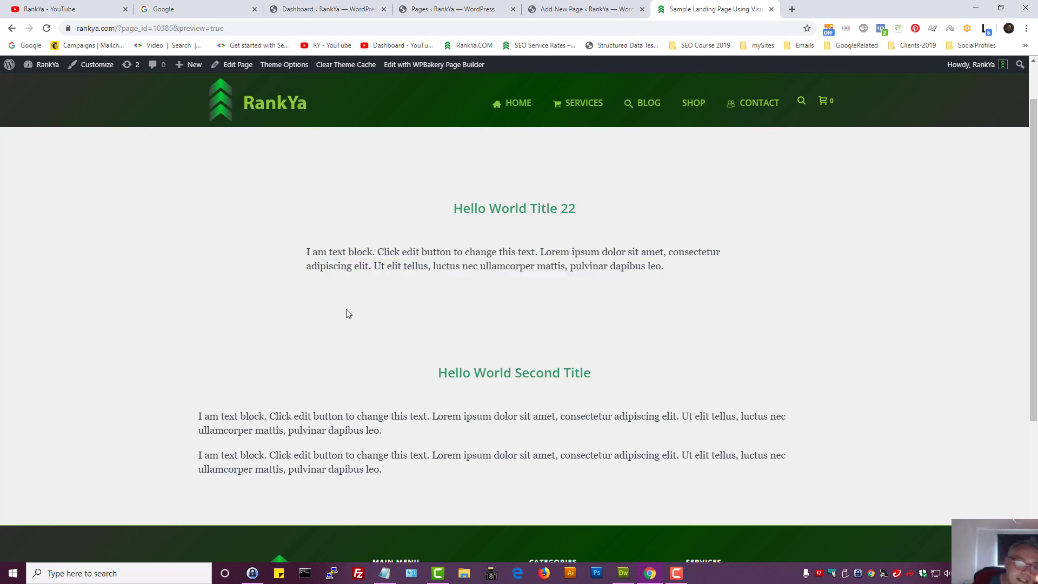
left_click_drag(184, 416, 842, 413)
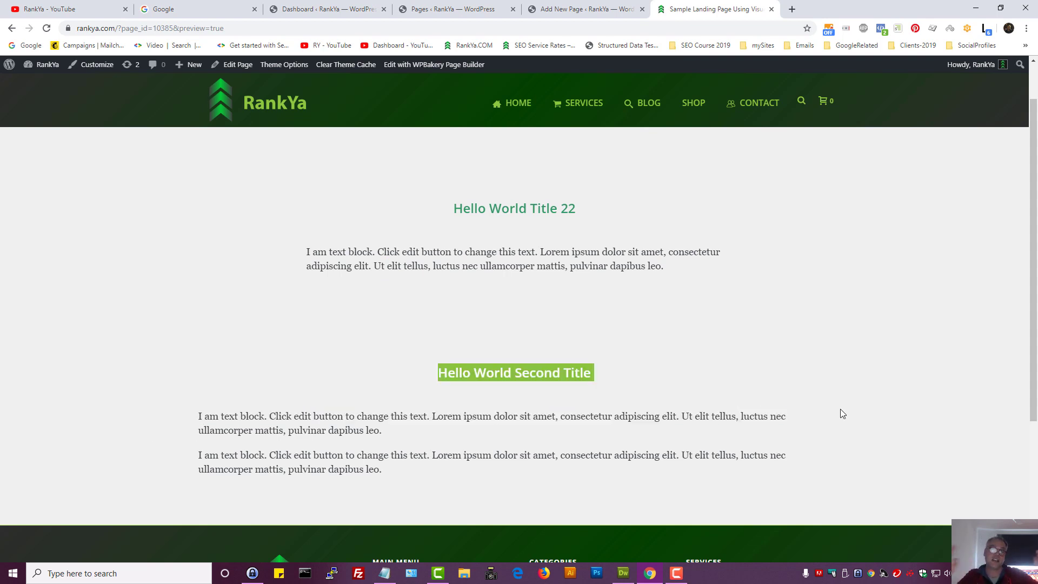
left_click(285, 444)
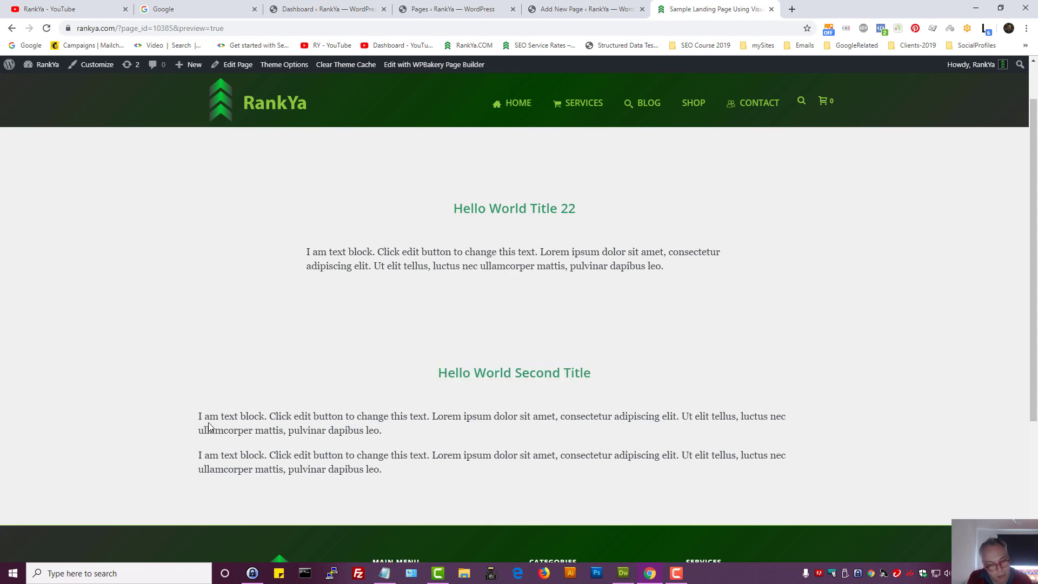
left_click_drag(199, 417, 781, 417)
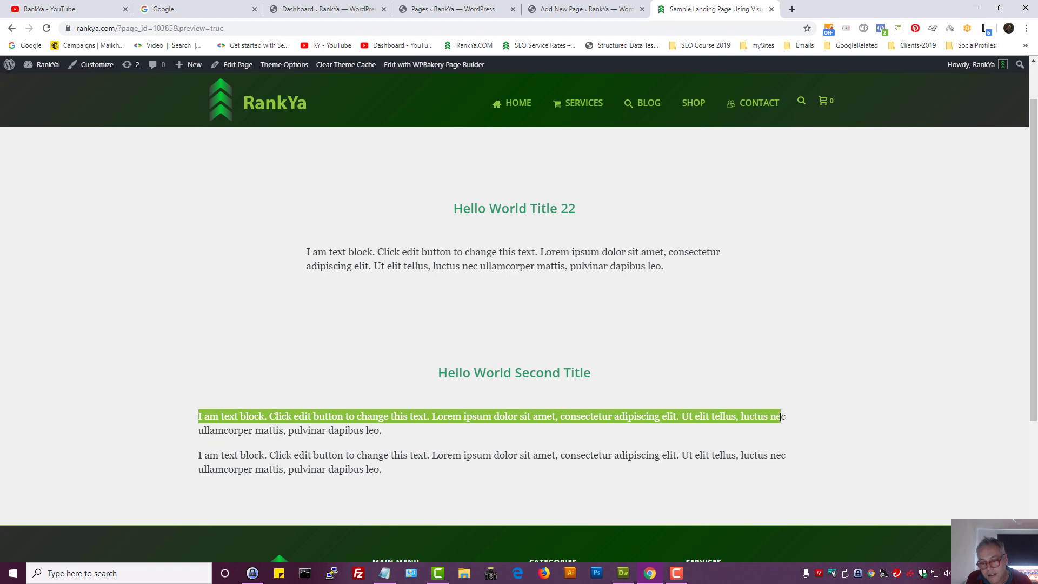
double_click(781, 416)
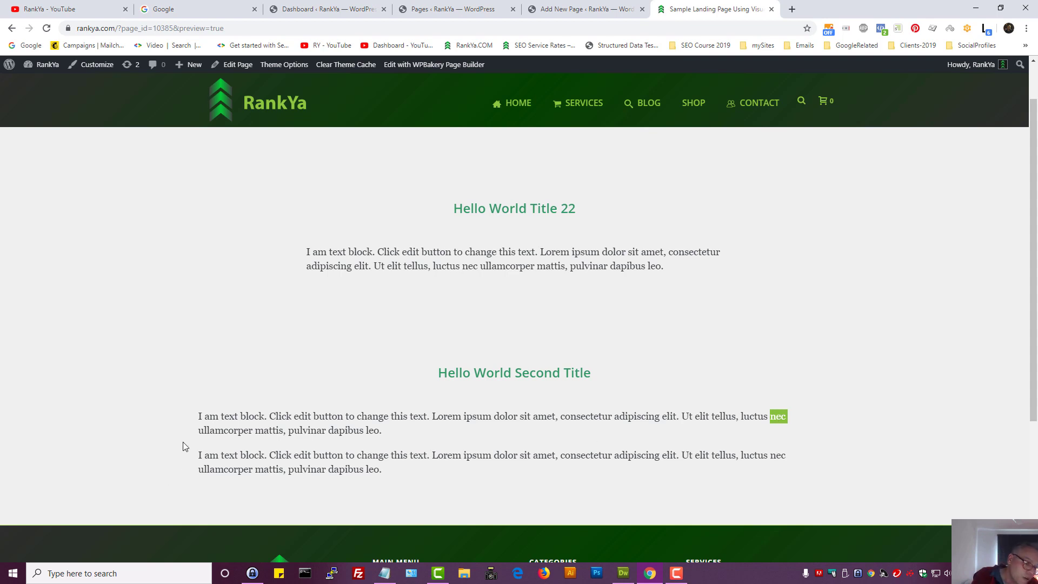
left_click(649, 334)
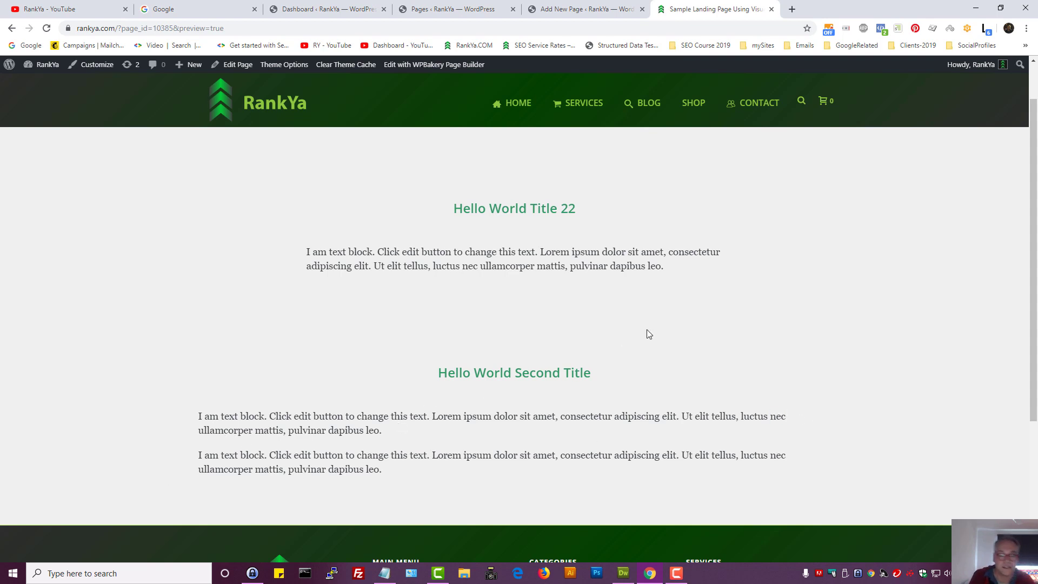
left_click_drag(307, 253, 668, 266)
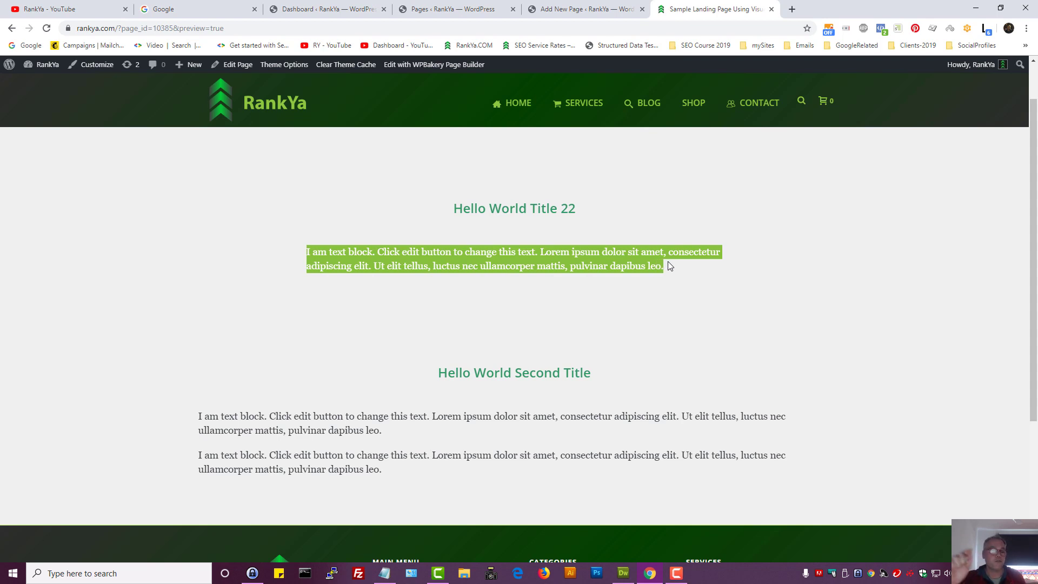
left_click(668, 263)
- Return to the page editor and clone the "Hello World Second Title" page section
key("ctrl+Page_Up")
scroll(559, 337, "down", 2)
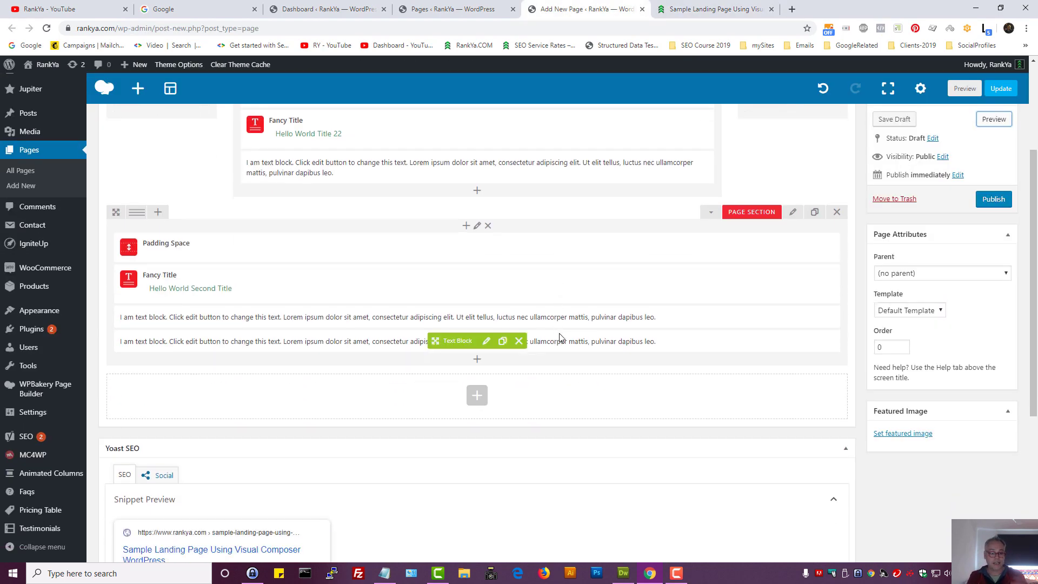
left_click(745, 7)
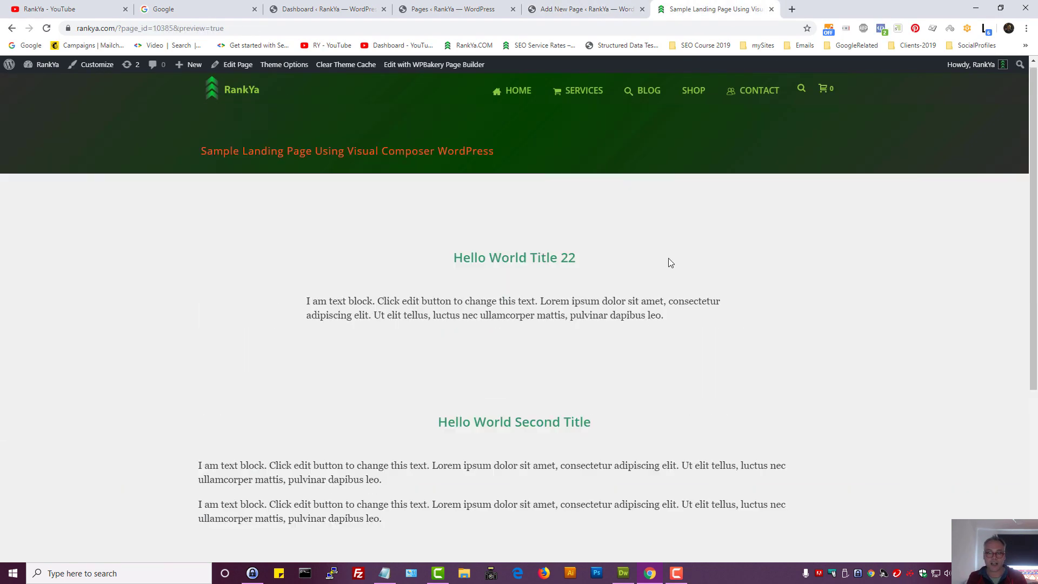
key("ctrl+Page_Up")
left_click(816, 217)
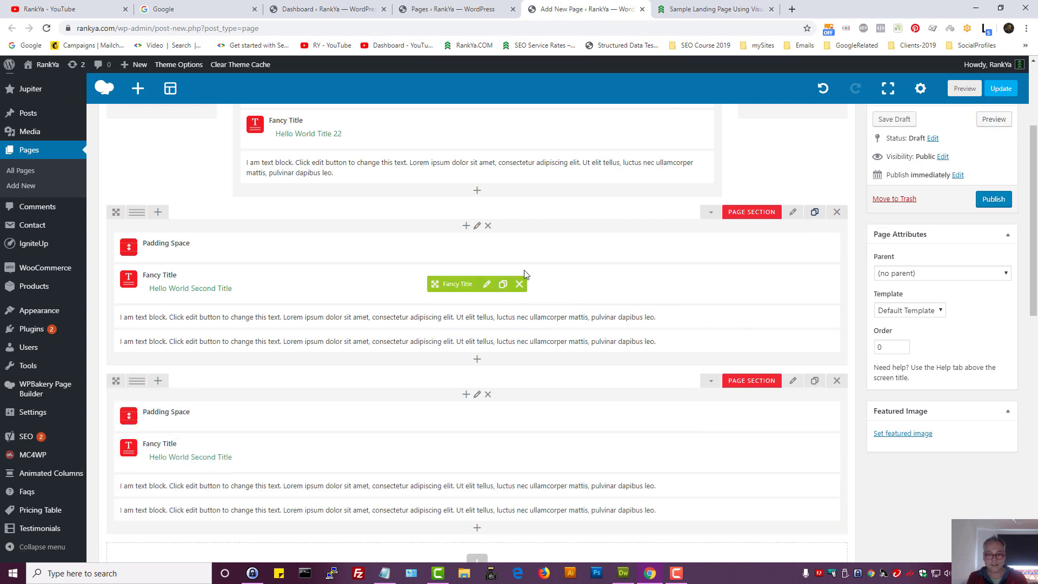
- Delete all elements from the upper copy of the section and move a clone of the lower section's last text block into it
left_click(519, 284)
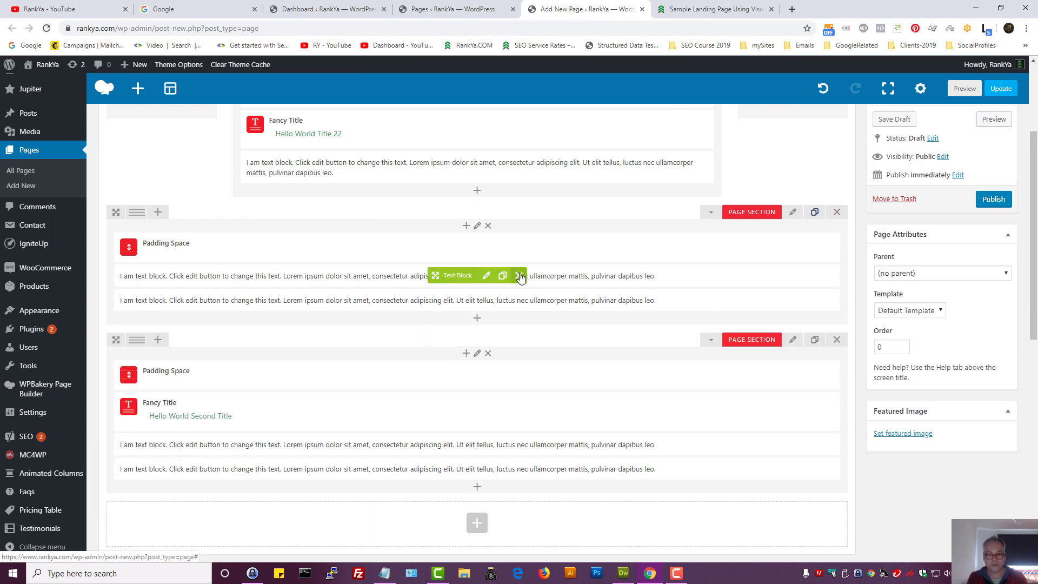
left_click(520, 277)
left_click(520, 276)
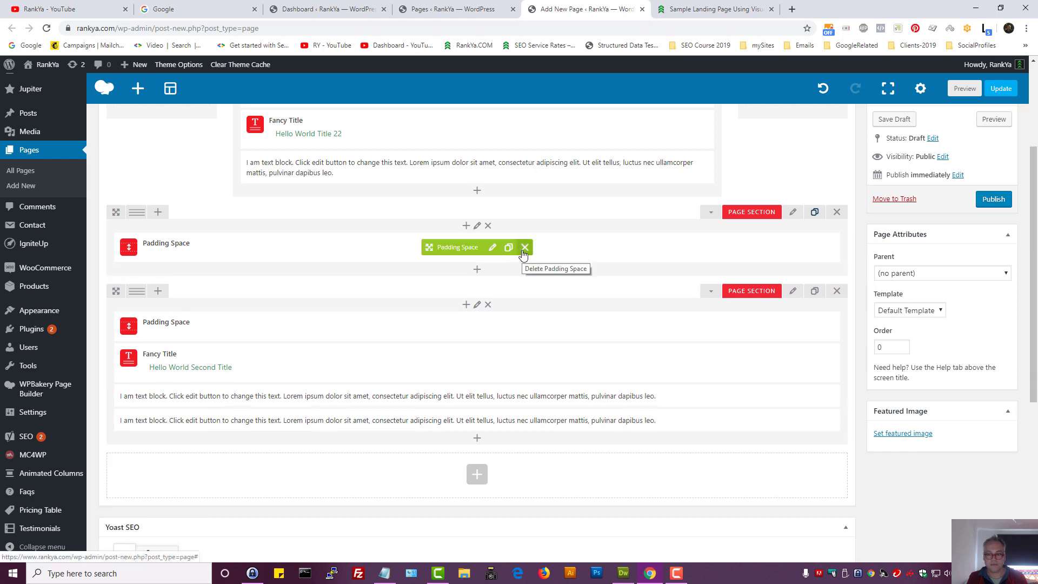
left_click(524, 248)
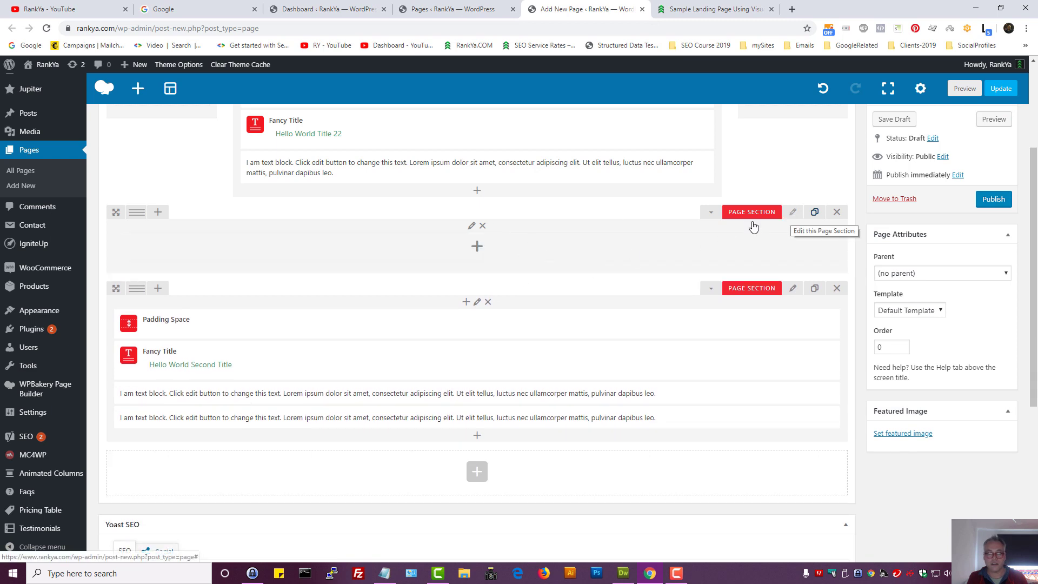
mouse_move(506, 418)
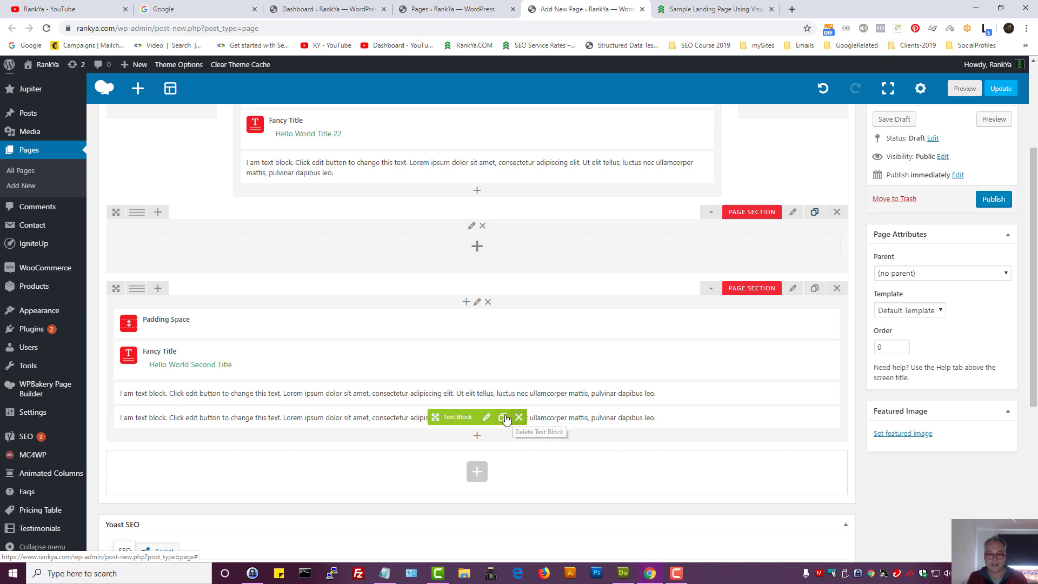
left_click_drag(441, 417, 478, 249)
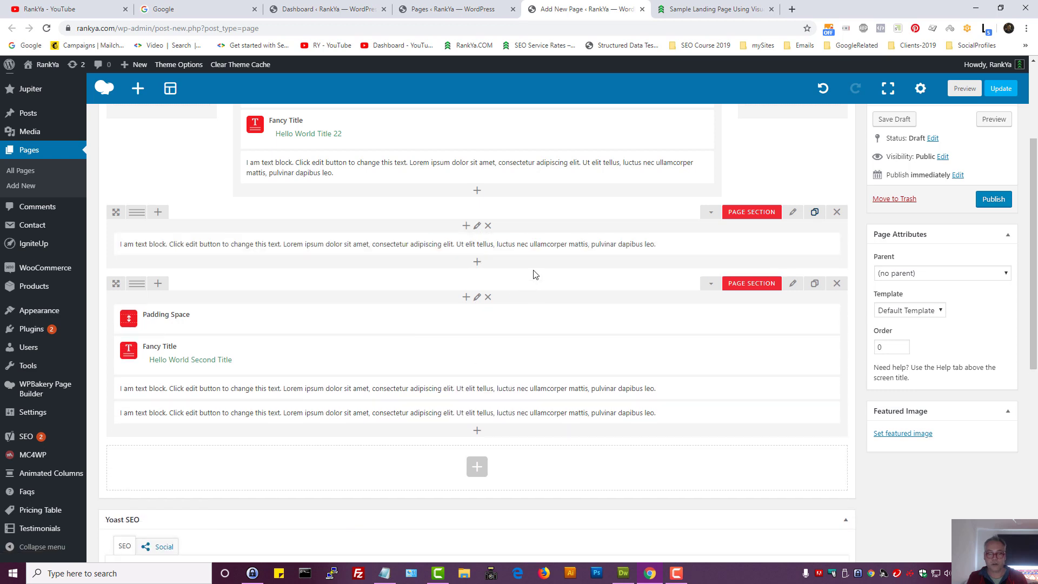
- Set the background color of the page section holding the single text block to the blue preset
left_click(793, 213)
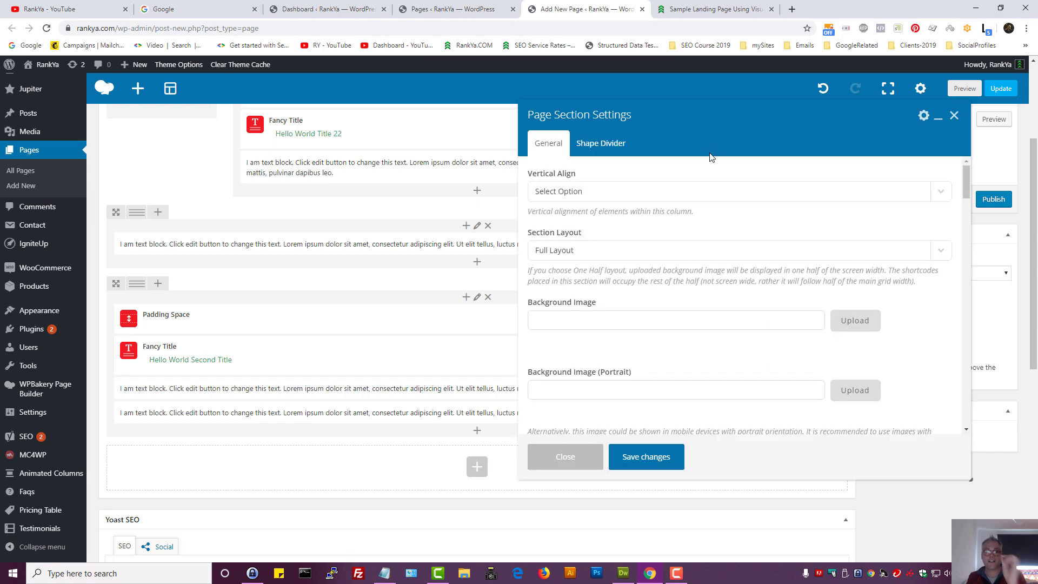
scroll(659, 250, "down", 5)
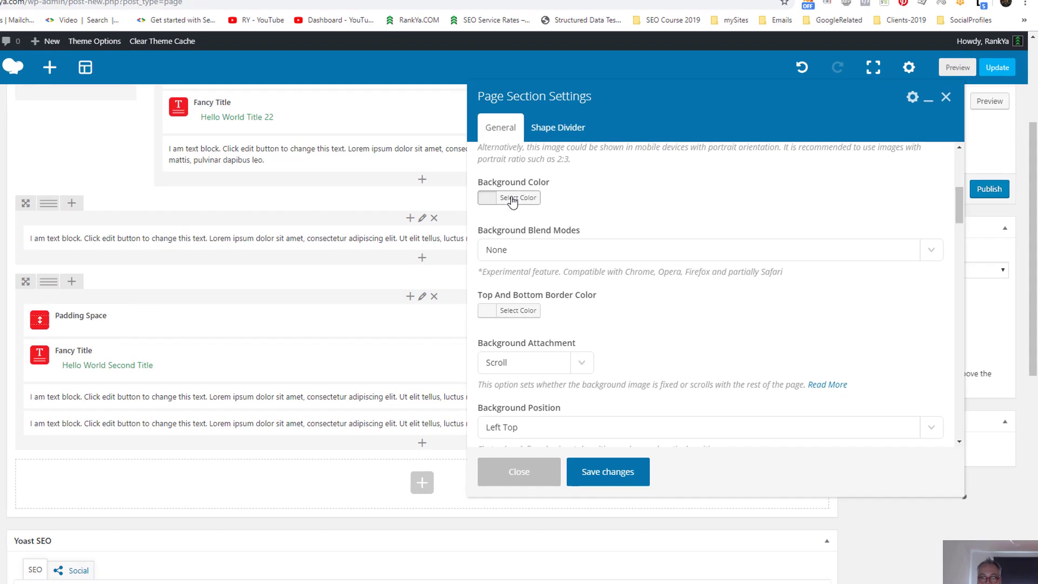
left_click(564, 207)
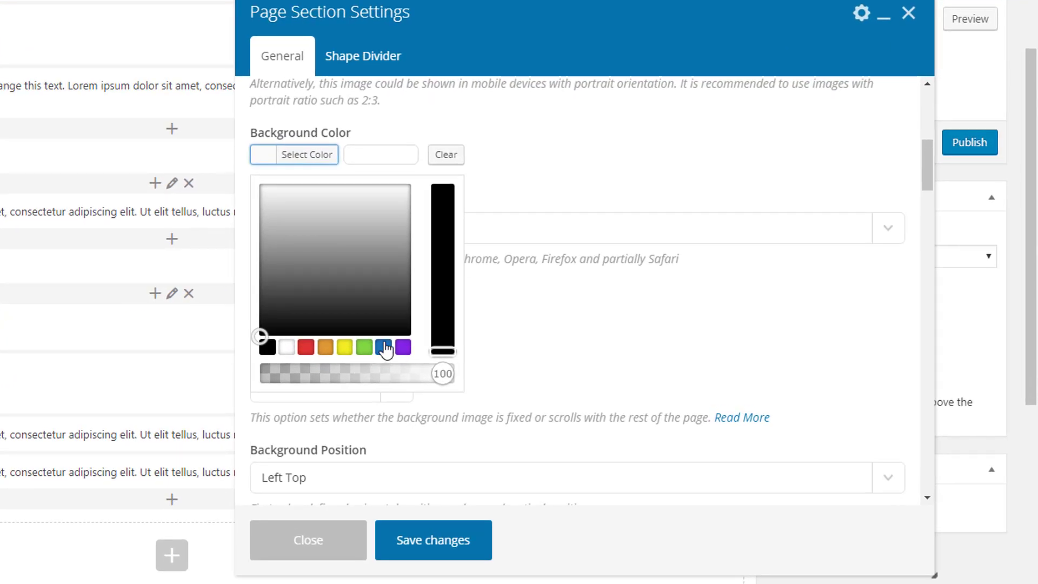
left_click(385, 349)
scroll(533, 196, "down", 2)
left_click(533, 284)
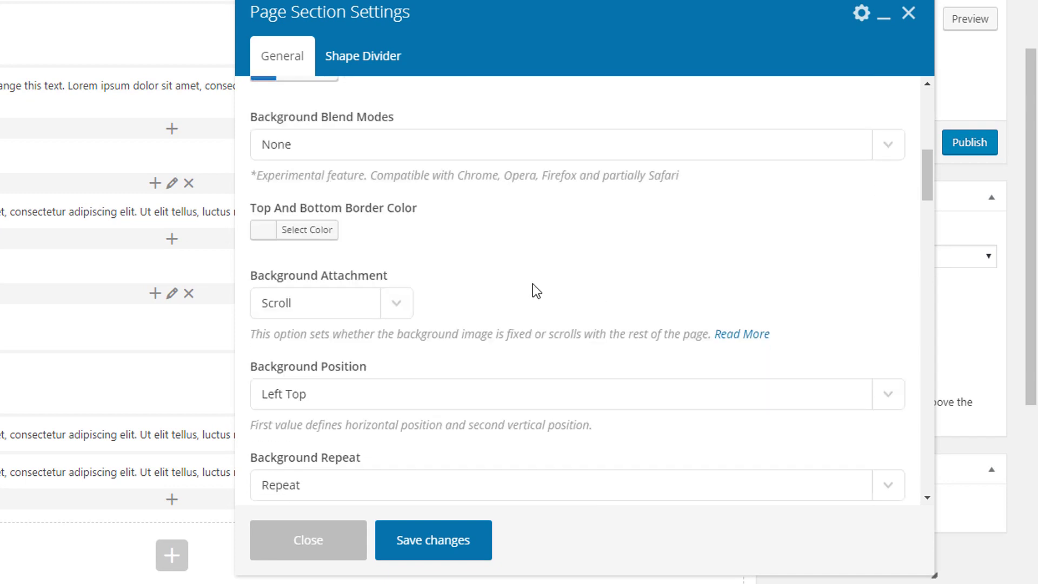
- Choose a different Background Attachment option for this page section
scroll(519, 285, "down", 3)
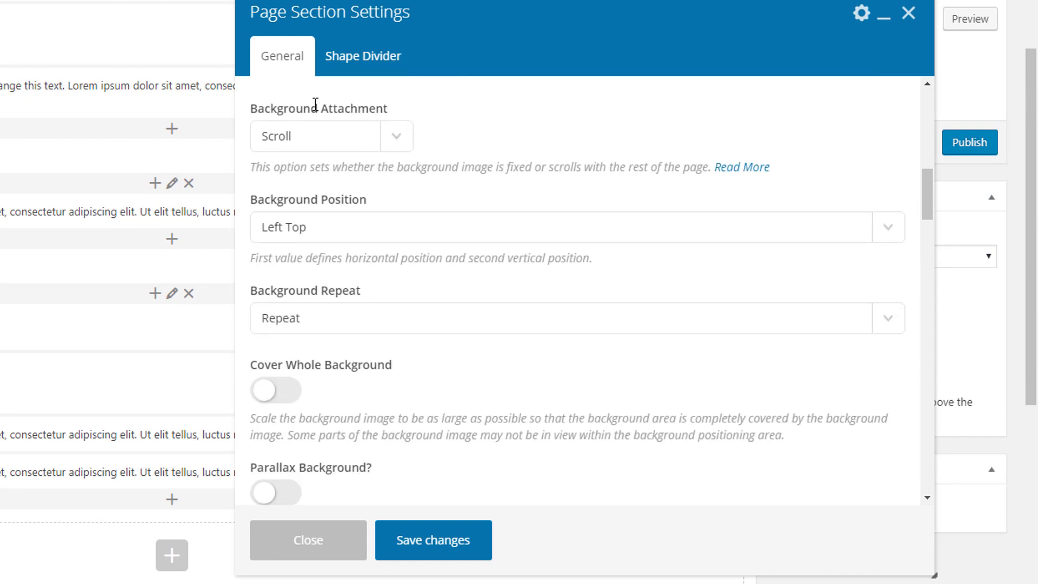
left_click(395, 138)
left_click(336, 185)
scroll(456, 275, "up", 10)
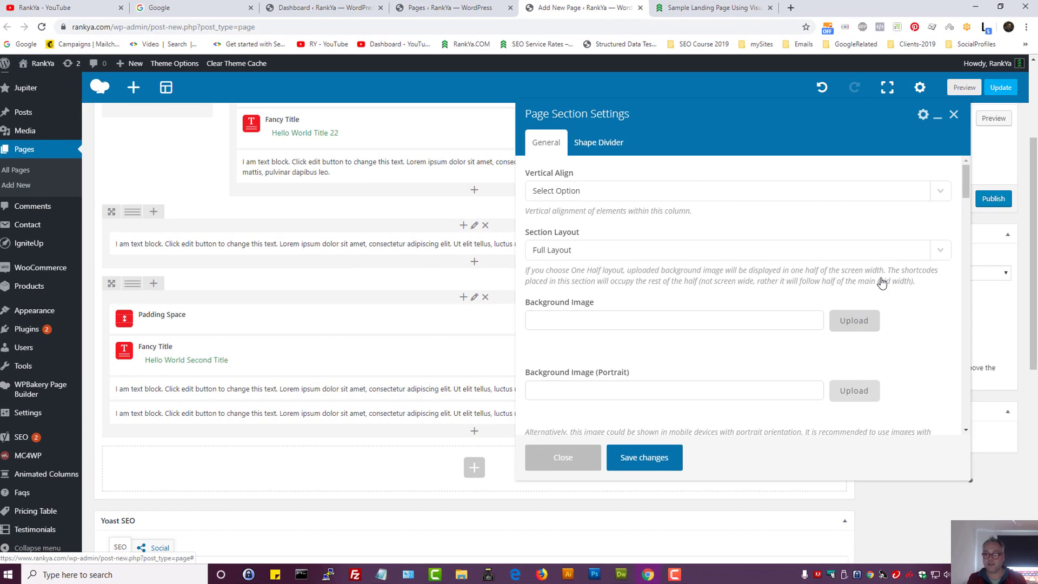
- Set the page section's background image to wordpress_seo_perfected_by_rankya.jpg from the media library
left_click(756, 330)
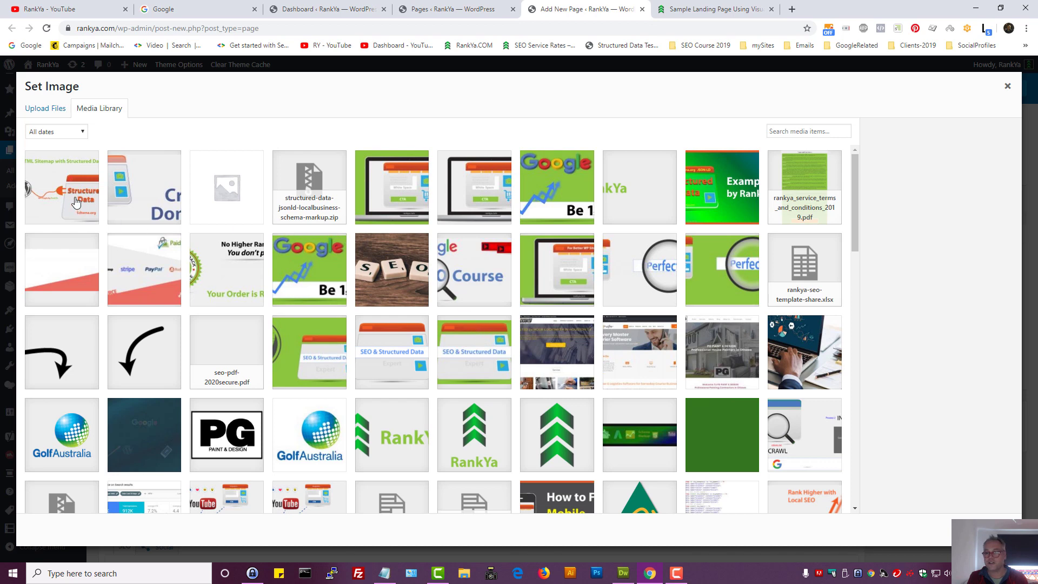
left_click(623, 268)
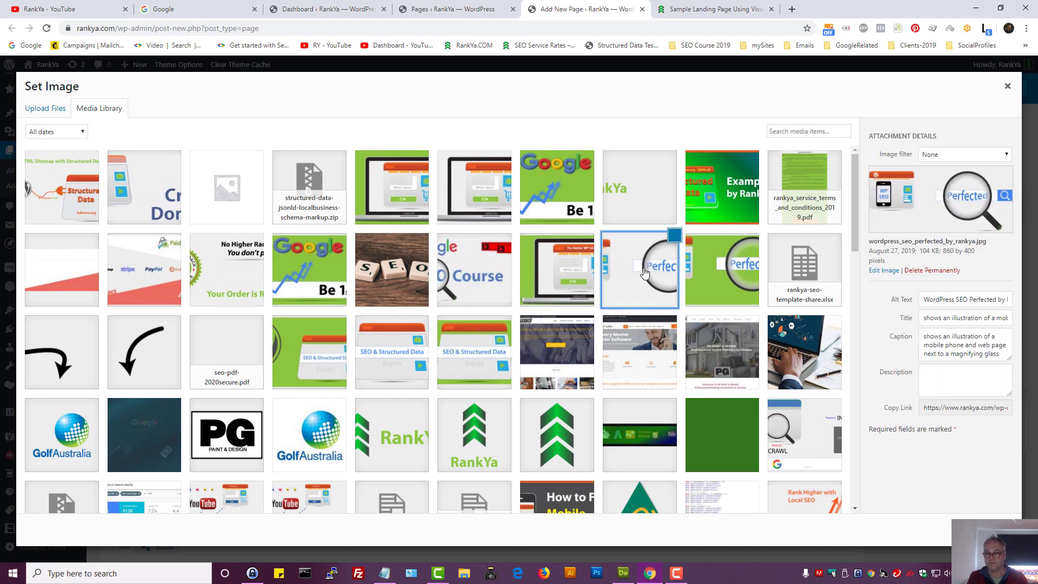
left_click(990, 530)
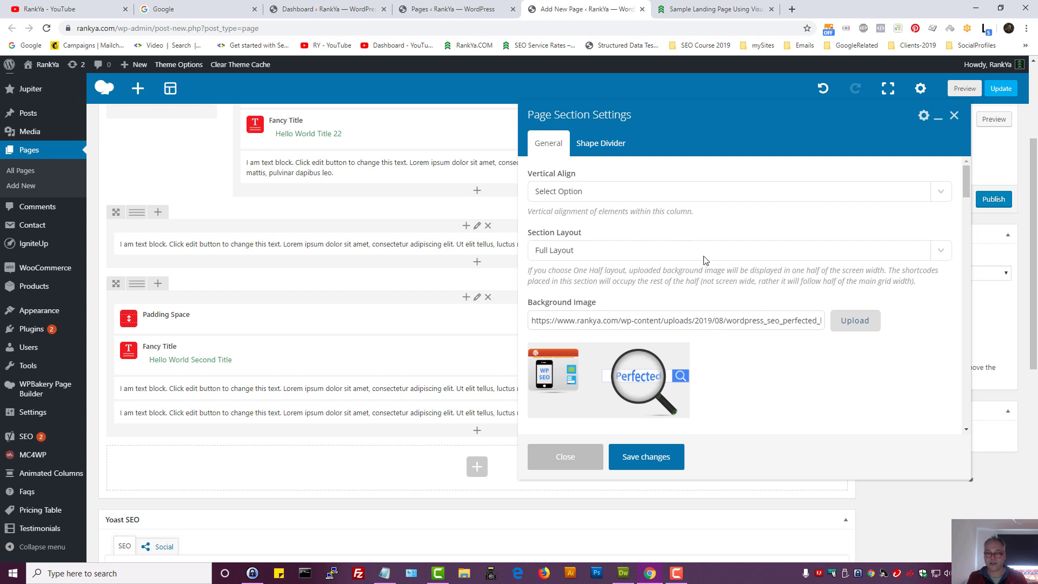
- Examine the portrait background image option, its mobile device description and the background settings that follow it
scroll(706, 260, "down", 2)
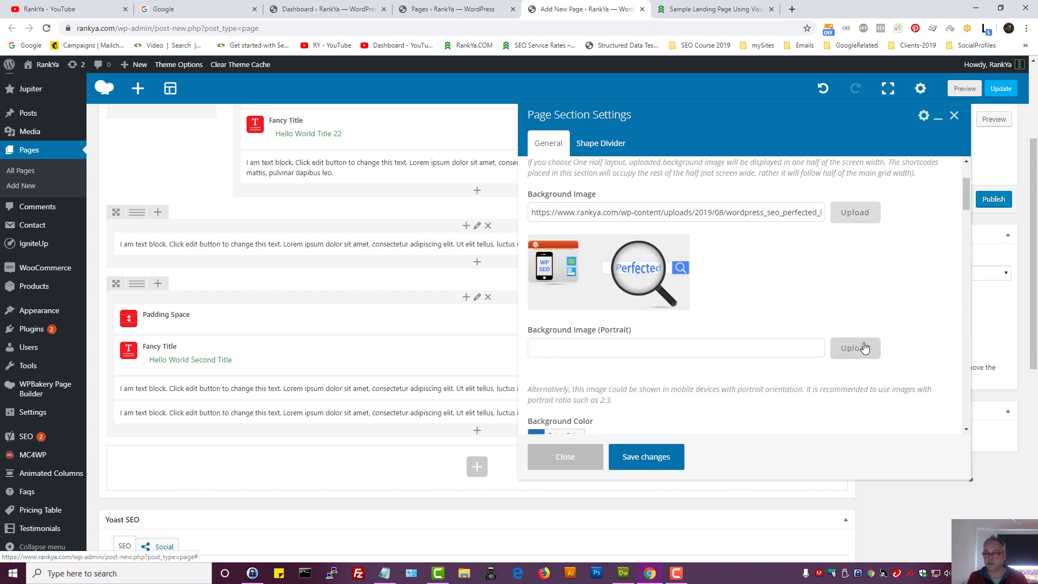
scroll(739, 377, "down", 1)
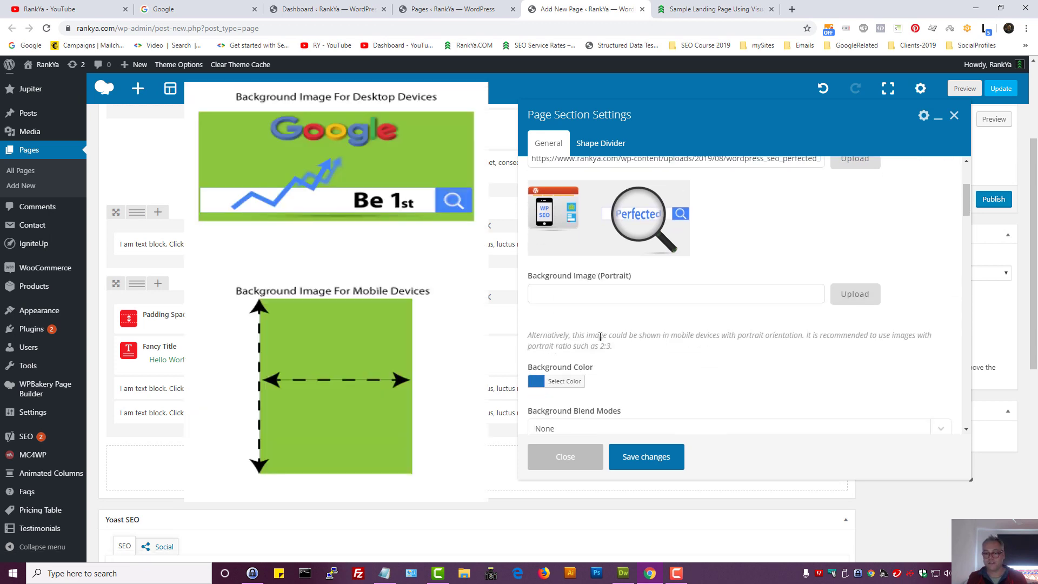
left_click_drag(595, 346, 619, 352)
left_click(628, 352)
scroll(624, 346, "down", 1)
scroll(617, 320, "up", 2)
left_click_drag(528, 330, 632, 331)
left_click(593, 352)
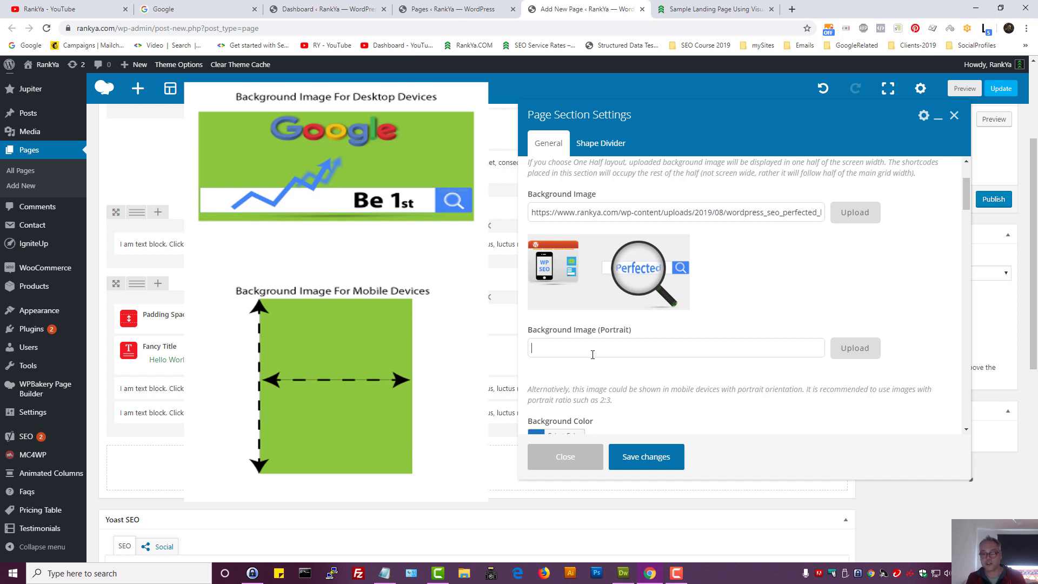
scroll(627, 351, "down", 1)
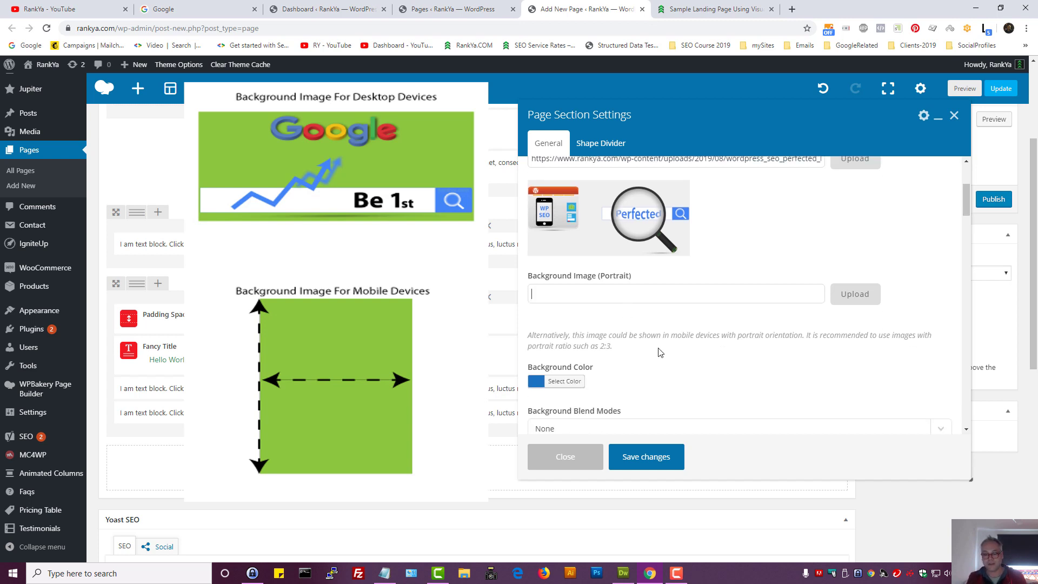
scroll(657, 350, "down", 1)
scroll(655, 351, "down", 1)
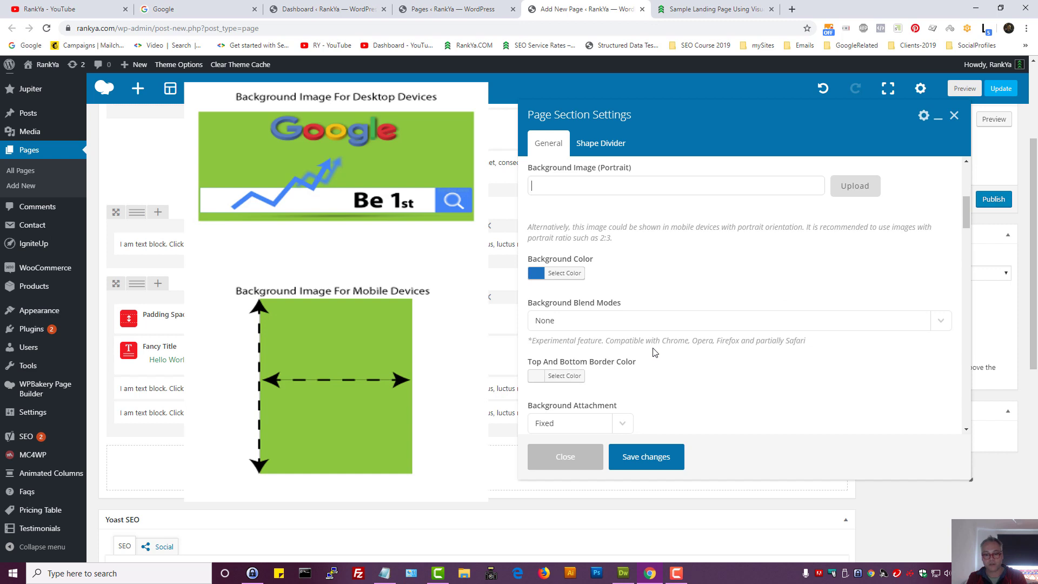
scroll(653, 346, "down", 1)
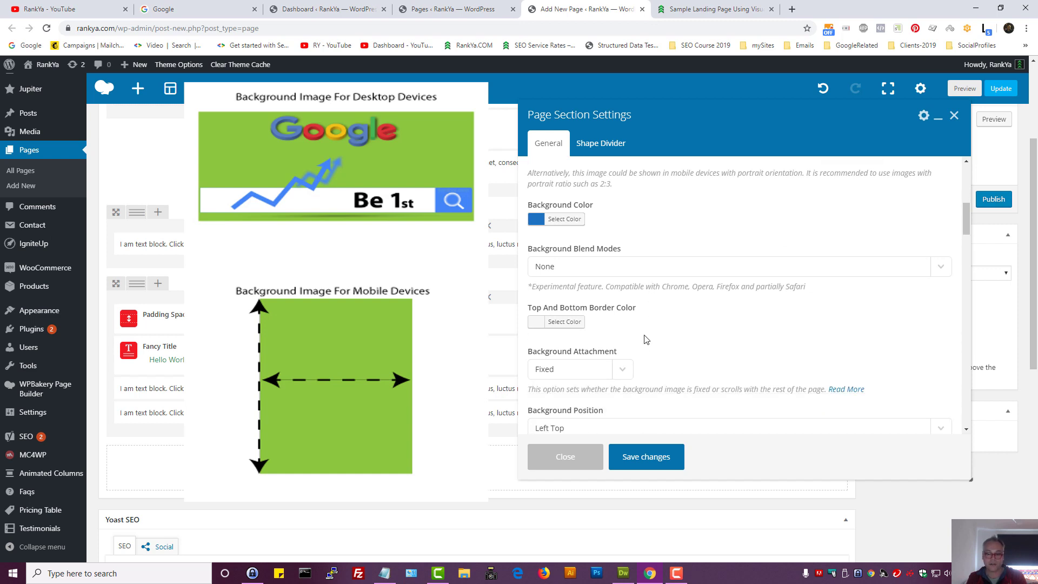
scroll(646, 340, "up", 3)
triple_click(575, 336)
left_click(629, 349)
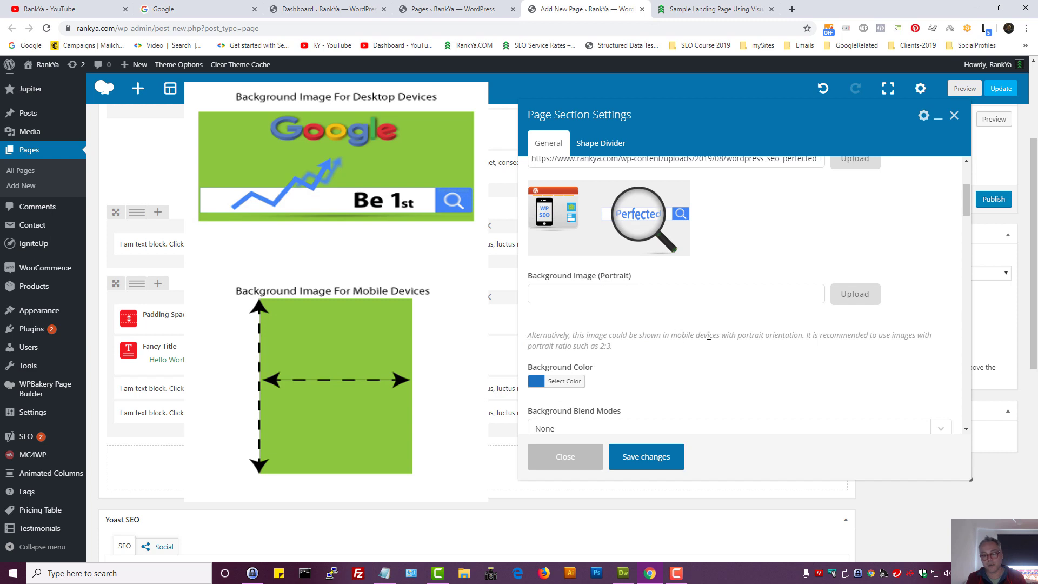
triple_click(685, 337)
left_click(674, 373)
- Set the page section's Background Position to Center Center and Background Repeat to No Repeat
scroll(672, 376, "down", 4)
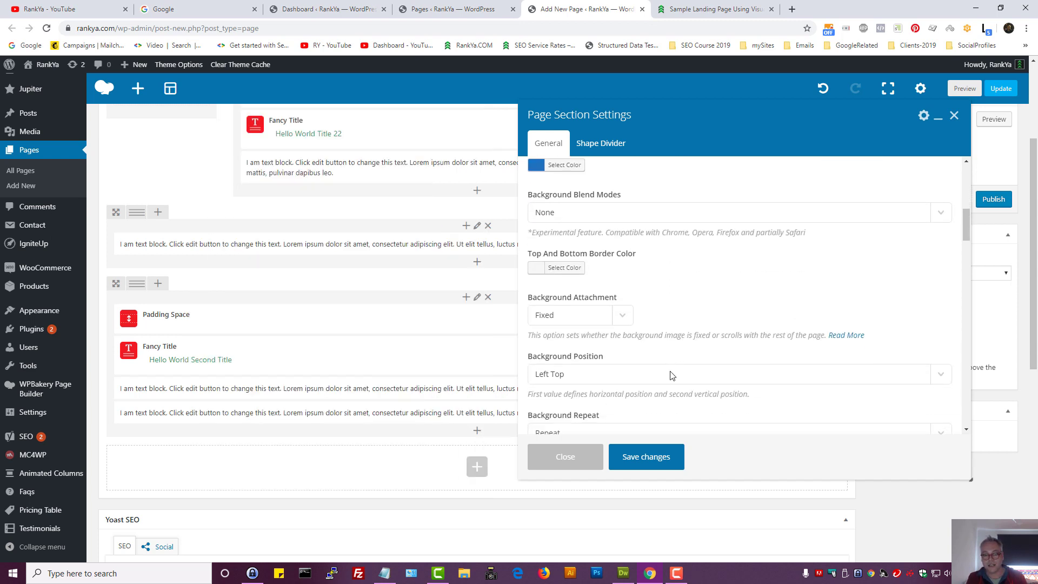
scroll(672, 375, "down", 2)
left_click(576, 270)
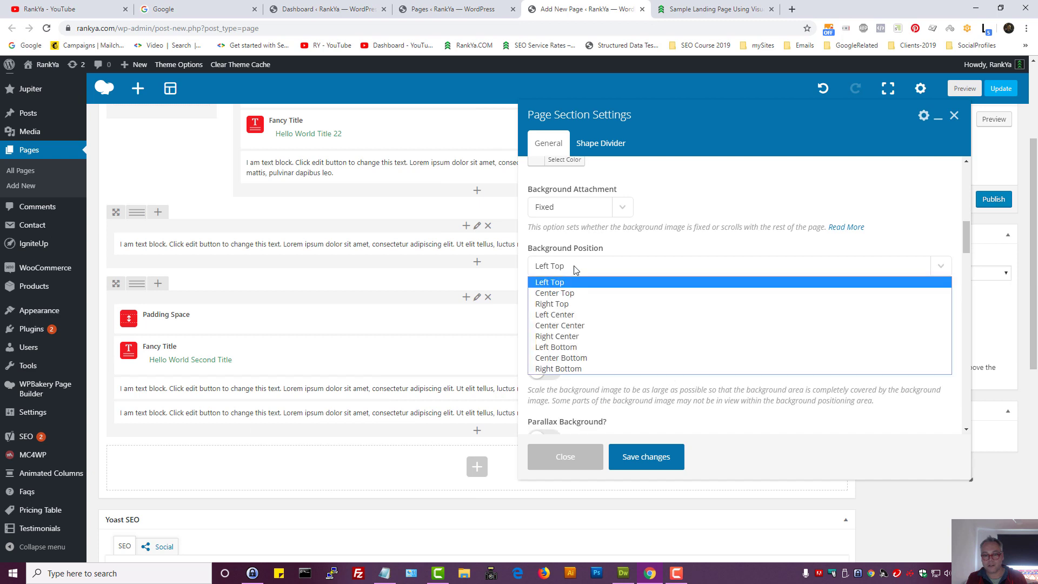
left_click(584, 325)
scroll(620, 331, "down", 1)
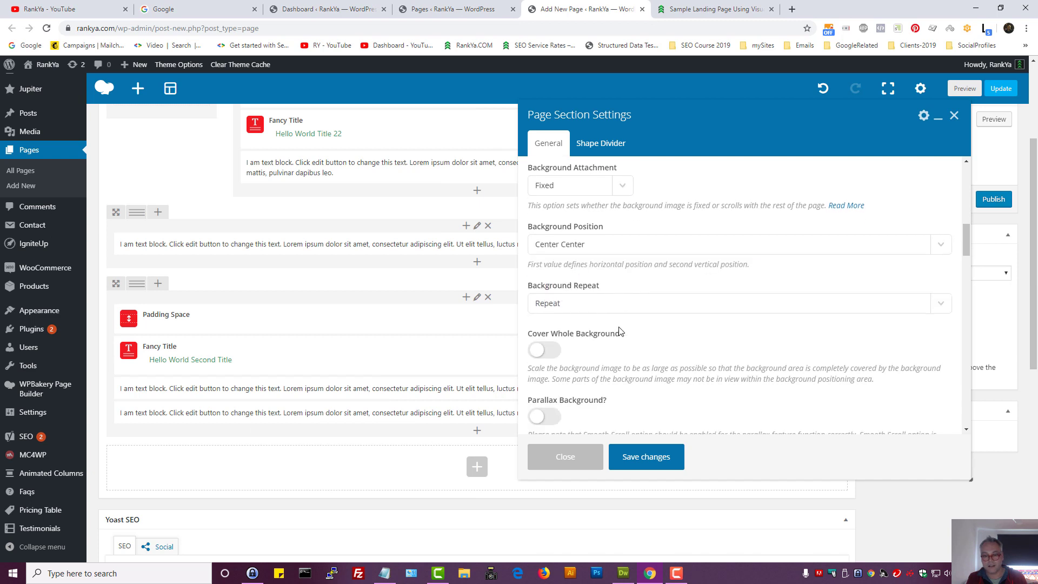
left_click(550, 270)
left_click(554, 298)
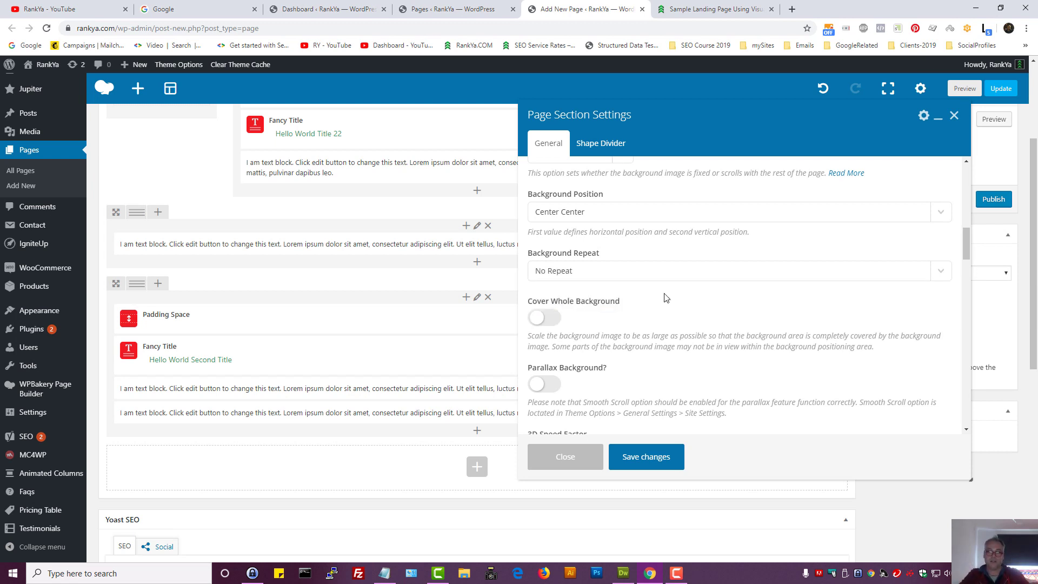
- Enable Cover Whole Background and Parallax Background for the page section, with a 3D Speed Factor of 1.8
scroll(643, 303, "down", 2)
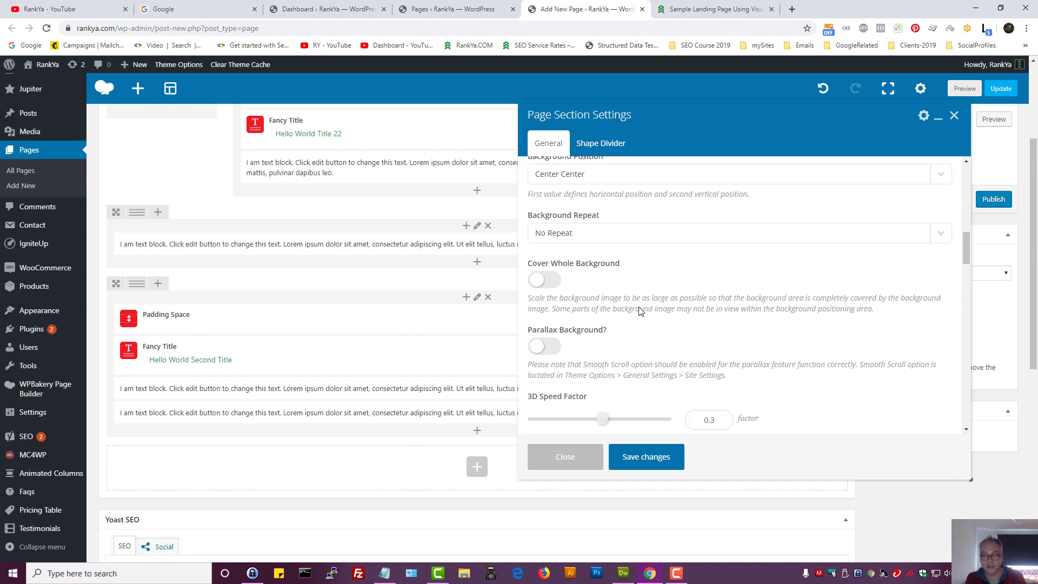
left_click_drag(553, 193, 646, 193)
left_click(650, 194)
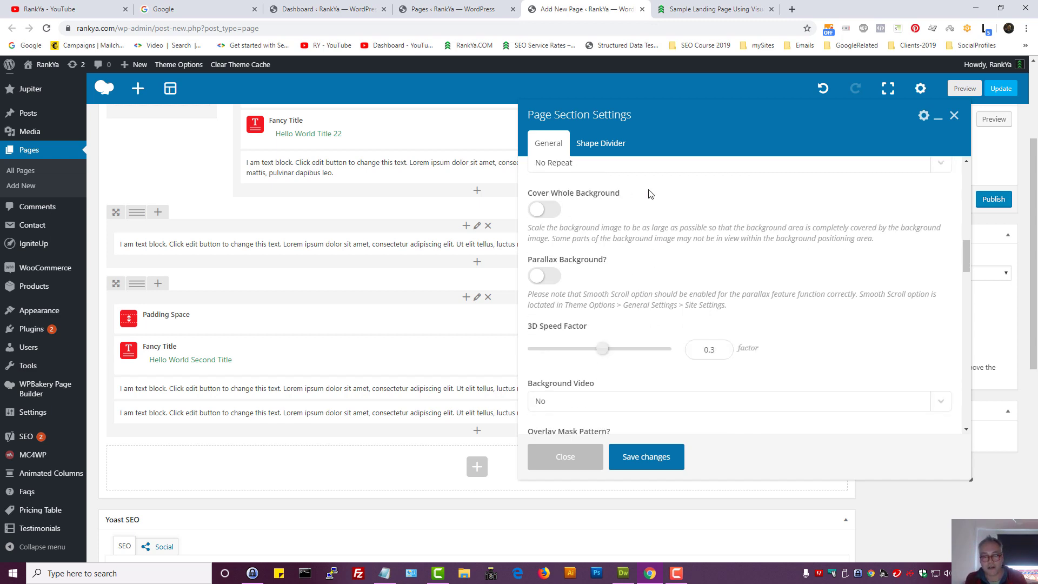
left_click(557, 209)
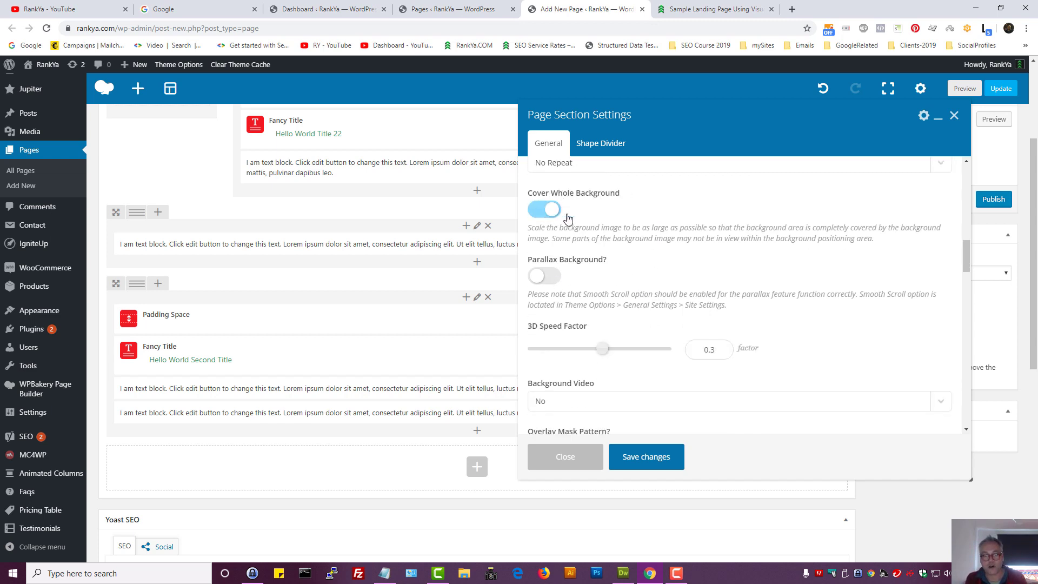
left_click(555, 277)
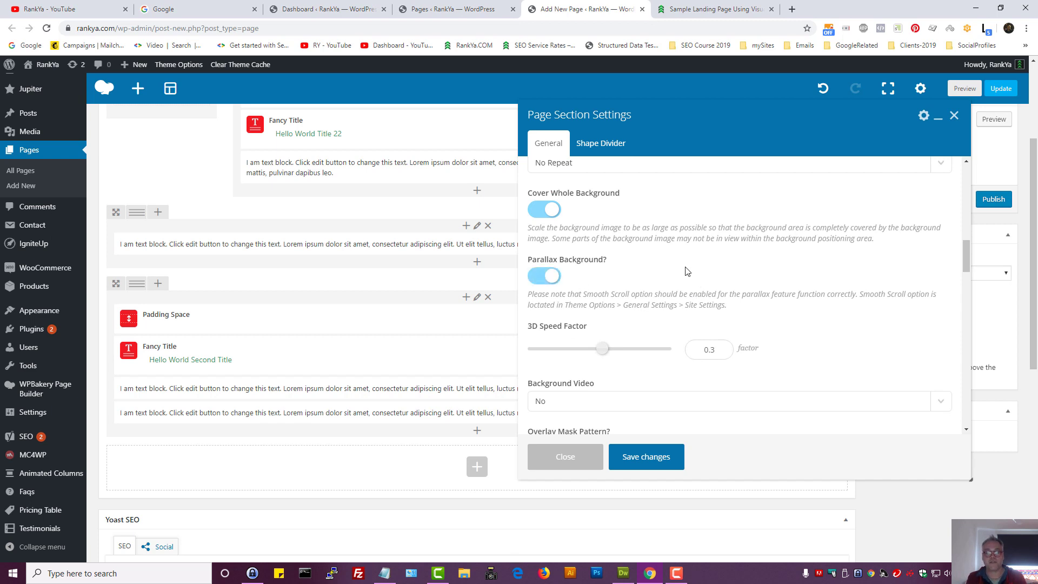
scroll(647, 303, "down", 2)
left_click_drag(603, 241, 614, 240)
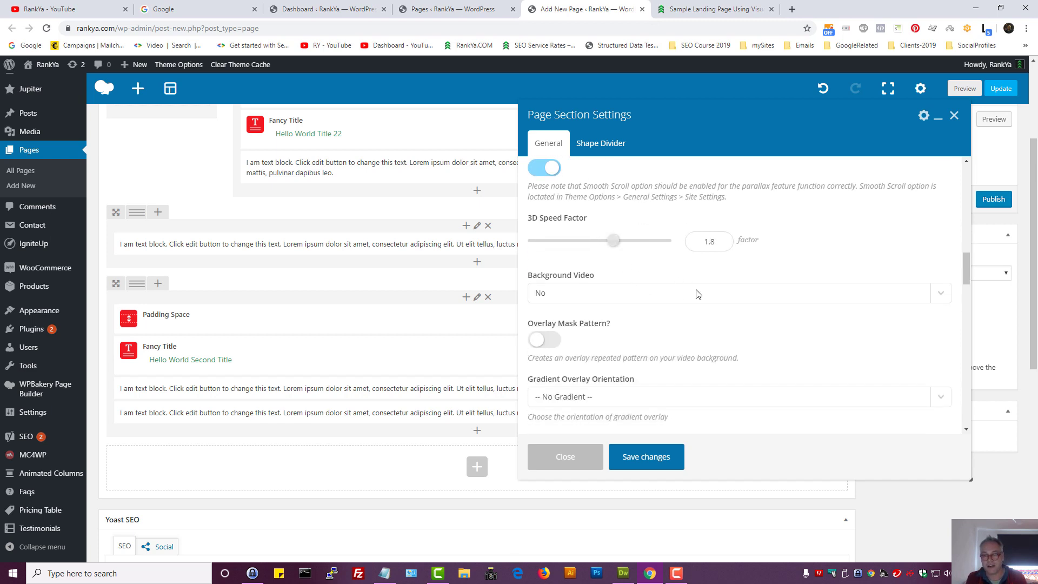
- Try a background video for the page section with the Social Hosted source and review its streaming options
scroll(601, 245, "down", 1)
left_click(578, 246)
left_click(577, 241)
left_click(606, 242)
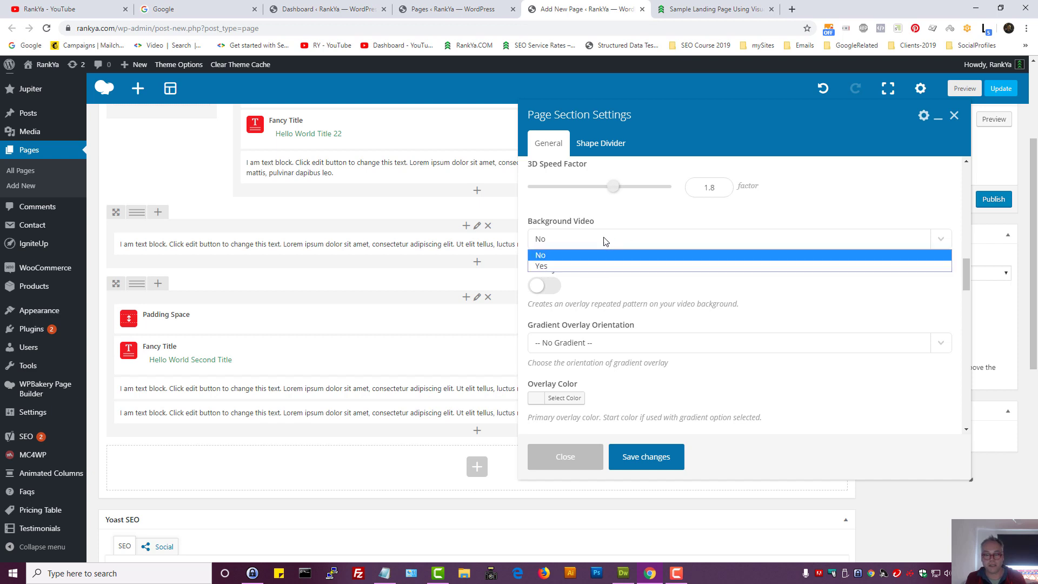
left_click(584, 268)
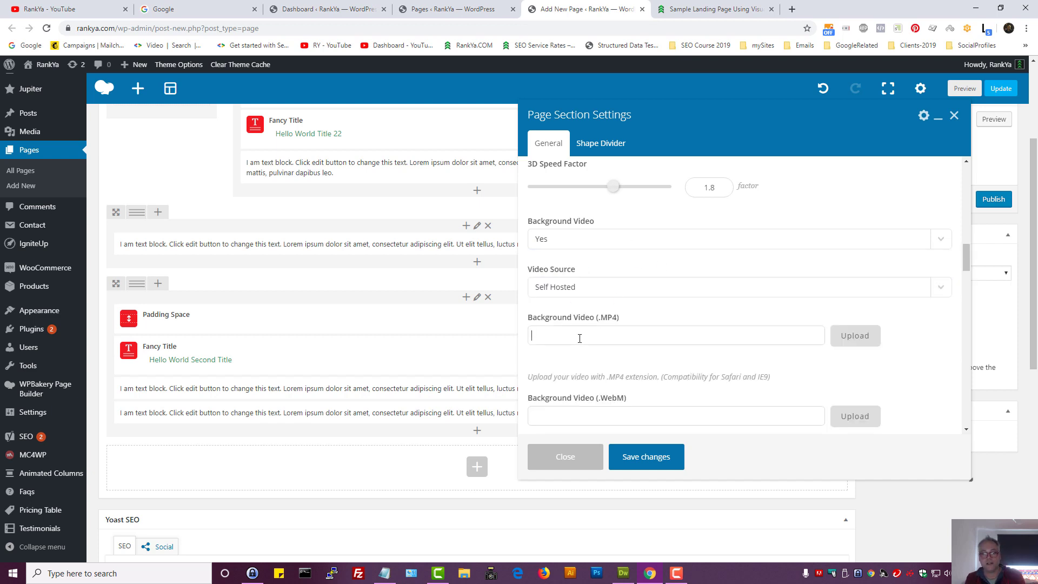
left_click(584, 286)
left_click(564, 313)
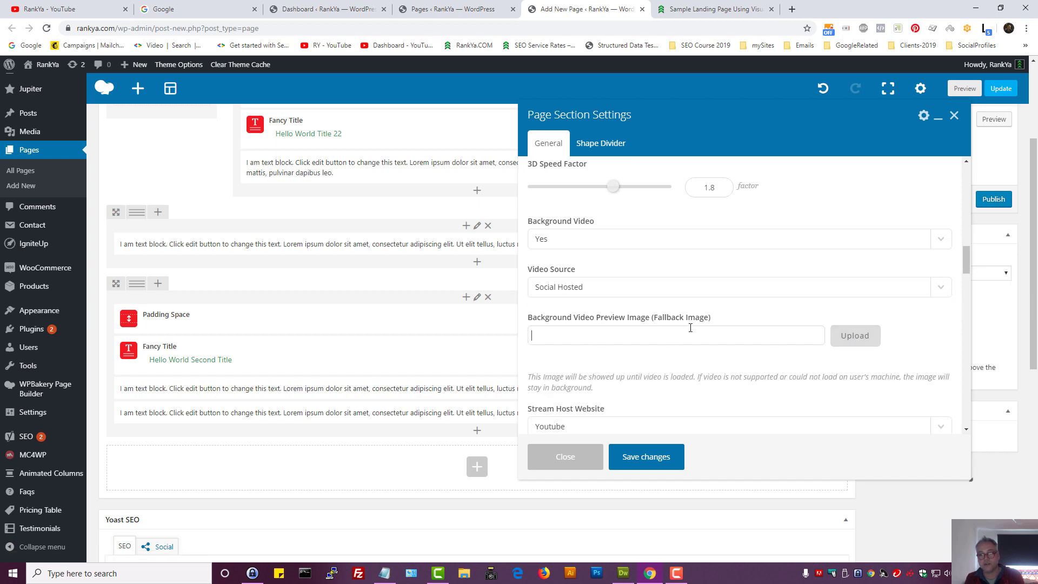
scroll(717, 328, "down", 1)
scroll(715, 324, "up", 2)
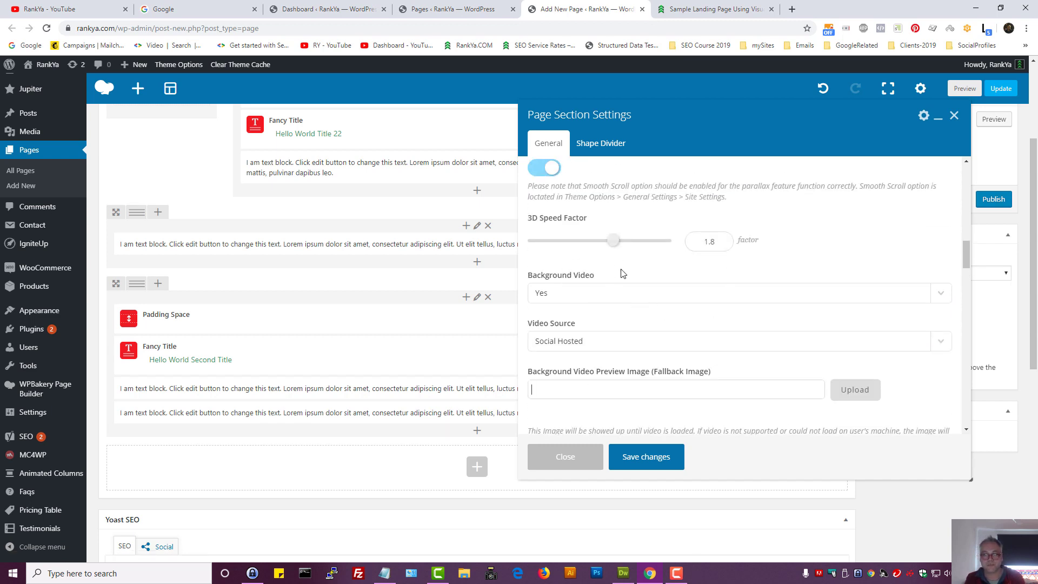
scroll(625, 311, "down", 4)
scroll(622, 309, "down", 2)
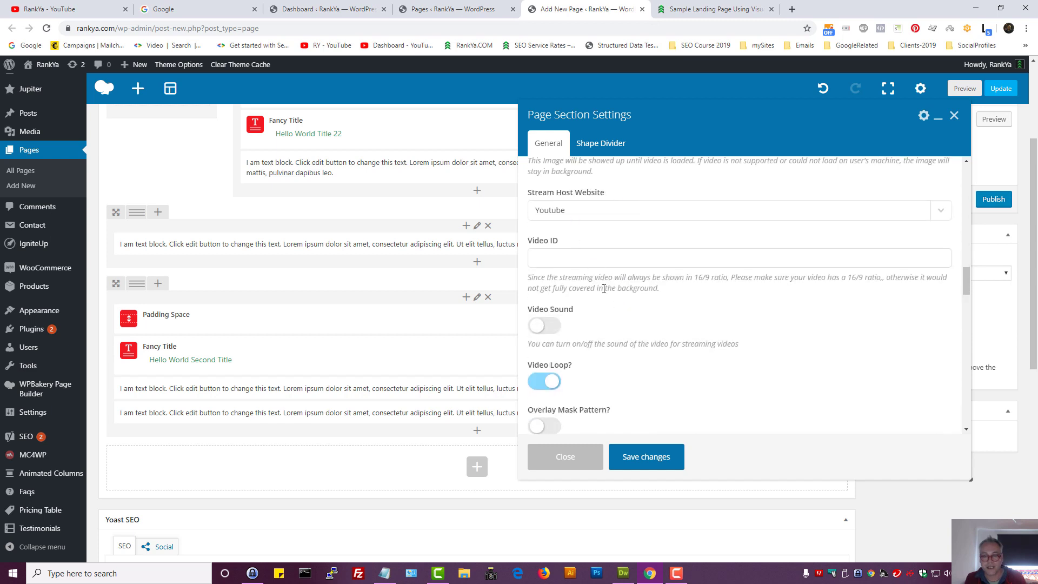
- Switch the page section's Background Video back to No
scroll(604, 289, "up", 6)
left_click(572, 349)
left_click(573, 362)
- Set the Gradient Overlay Orientation to Diagonal ↗ and the Overlay Color to the green preset
scroll(640, 379, "down", 4)
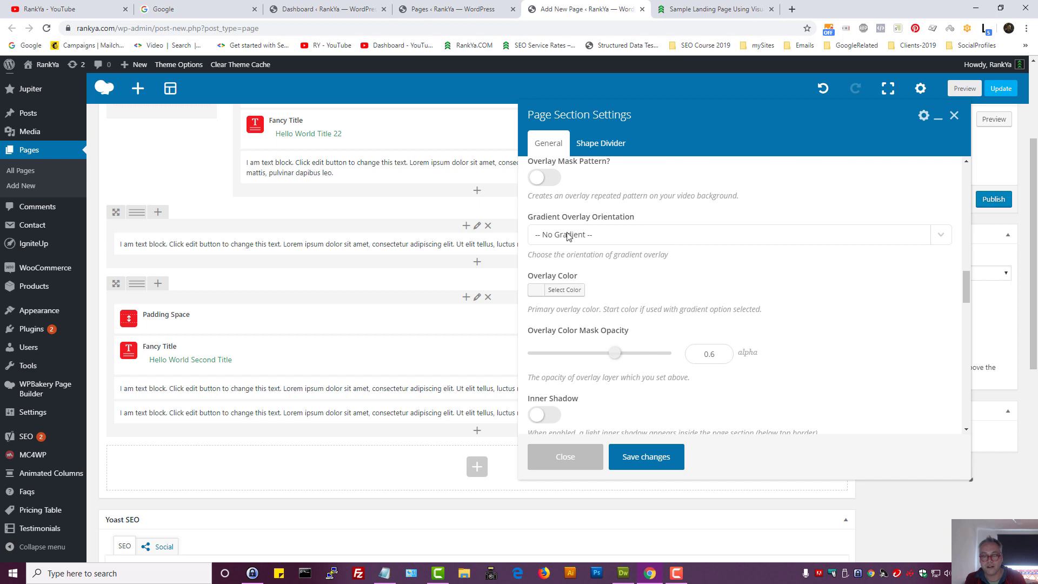
left_click(569, 235)
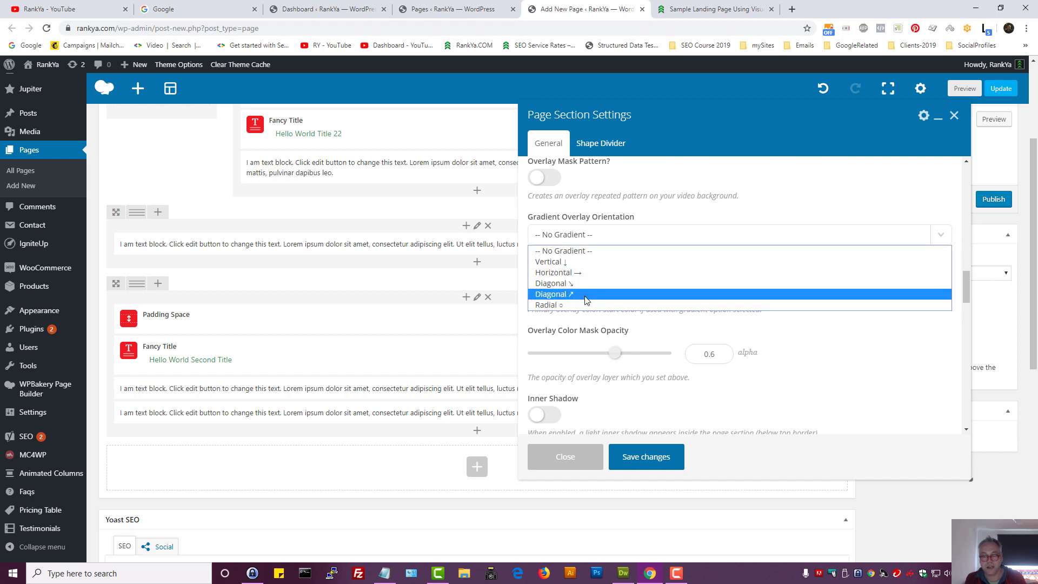
left_click(585, 297)
left_click(565, 290)
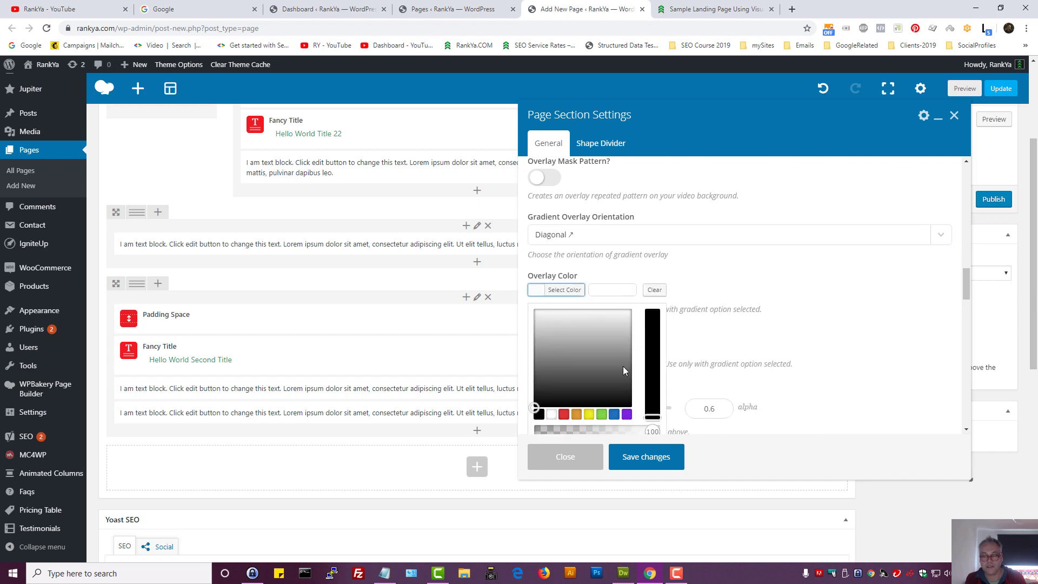
left_click(601, 414)
left_click(790, 328)
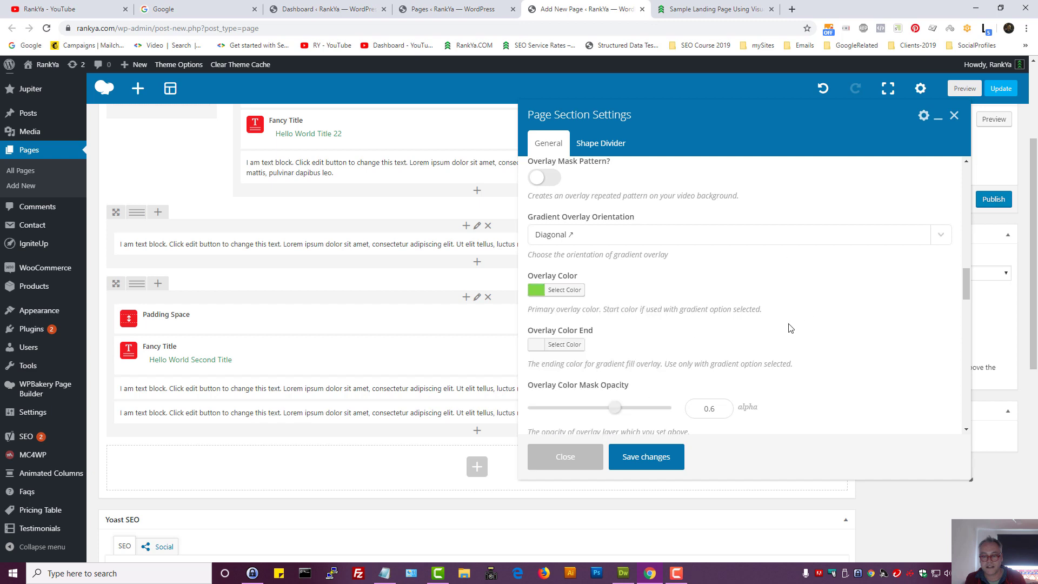
- Set the Overlay Color Mask Opacity to 0.4
scroll(623, 367, "down", 1)
left_click_drag(712, 354, 765, 380)
type("4")
- Examine the page section's sidebar layout choices, the available sidebar widget areas, and the adaptive and minimum height options
scroll(790, 379, "down", 1)
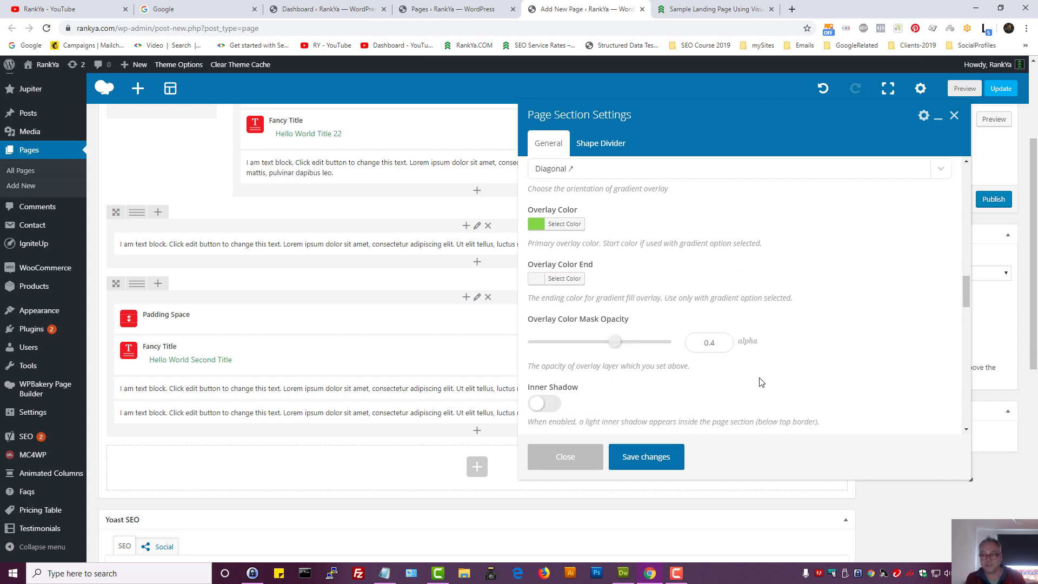
scroll(664, 351, "down", 3)
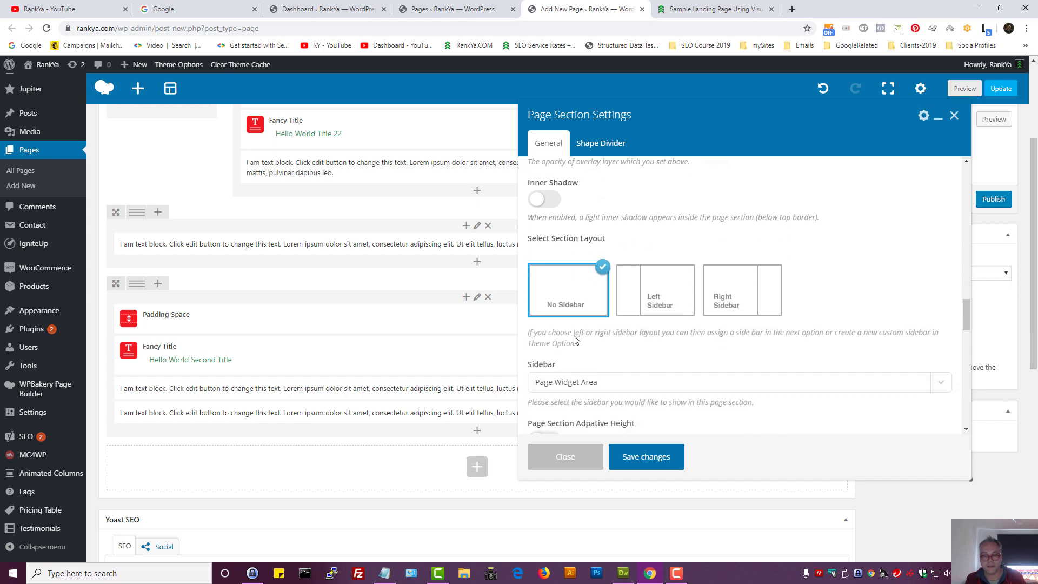
triple_click(558, 238)
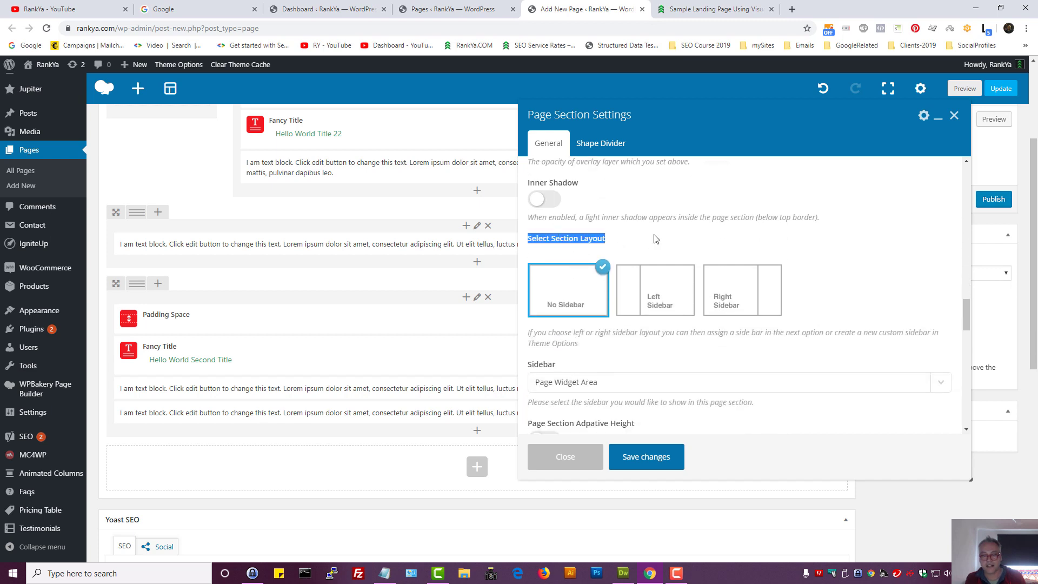
left_click(658, 350)
scroll(659, 351, "down", 1)
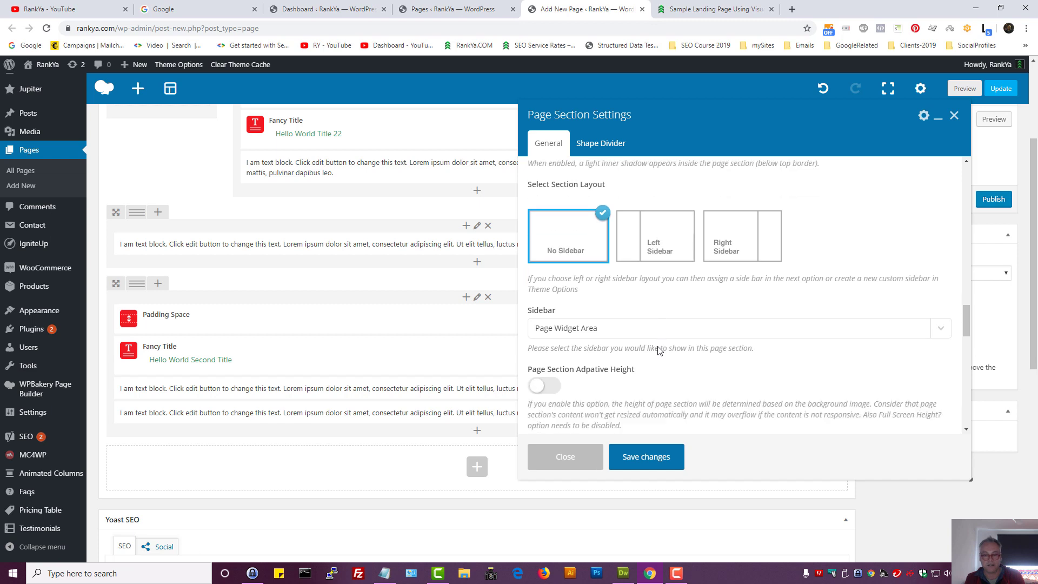
scroll(655, 347, "down", 1)
left_click(563, 274)
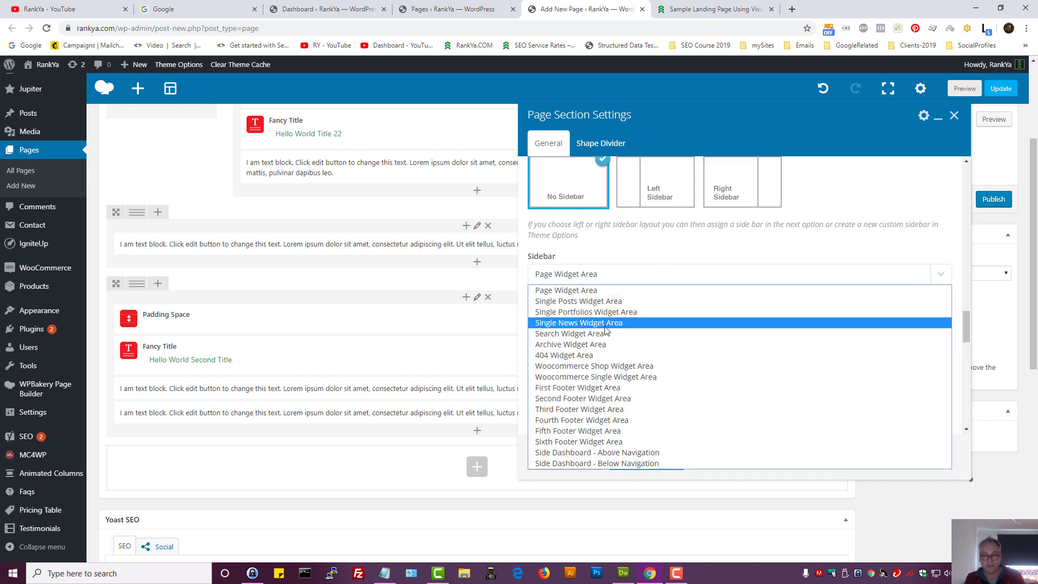
left_click(655, 290)
scroll(656, 290, "down", 1)
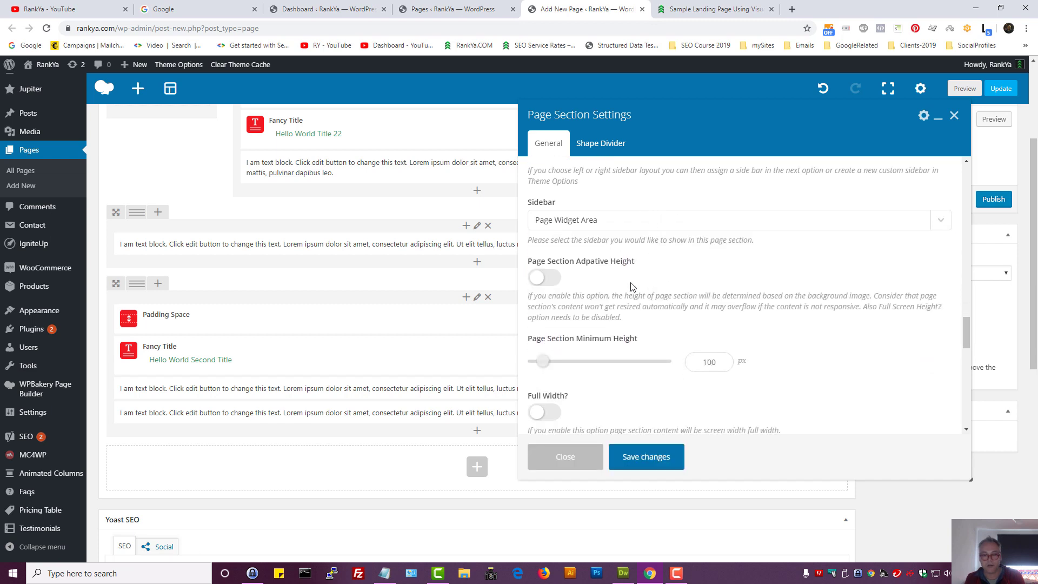
left_click_drag(549, 261, 635, 261)
scroll(627, 321, "down", 2)
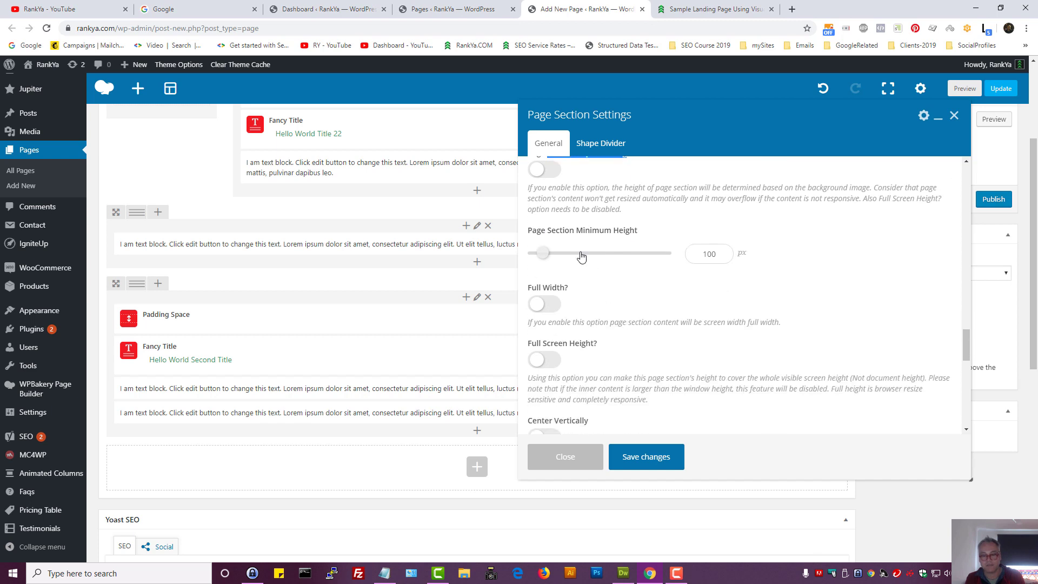
- Set the Page Section Minimum Height to 500 px and enable Full Width for the section
left_click(707, 254)
key("BackSpace")
type("5")
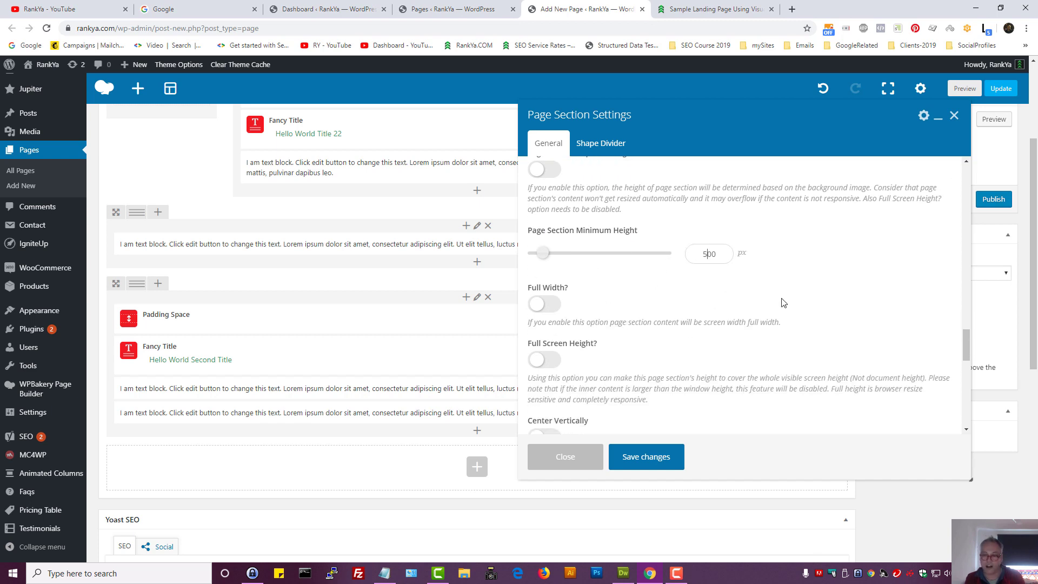
scroll(638, 286, "down", 1)
left_click(544, 253)
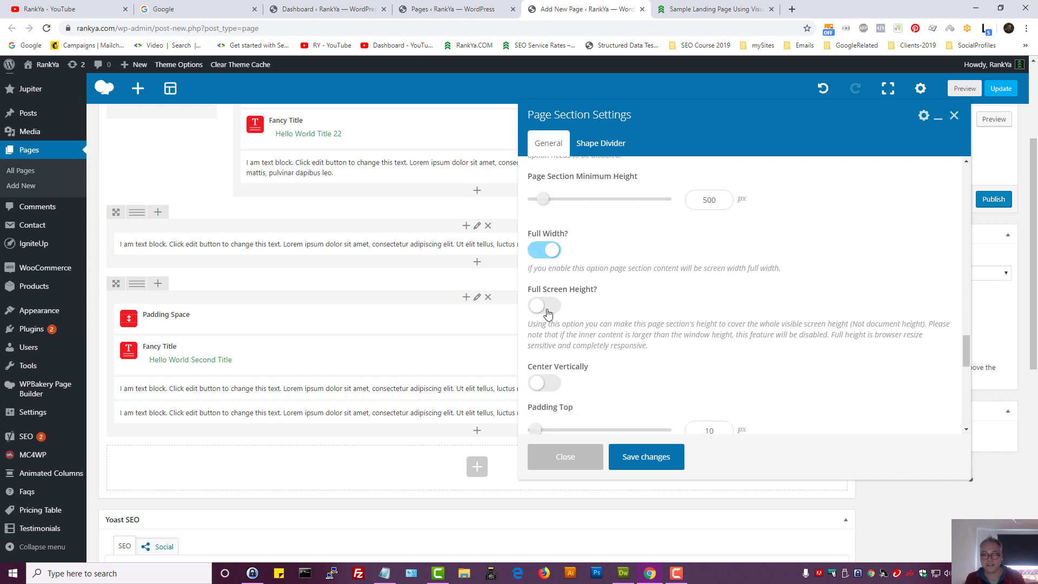
- Set the page section's Padding Top and Padding Bottom to 40 px each
scroll(564, 286, "down", 2)
scroll(549, 283, "down", 2)
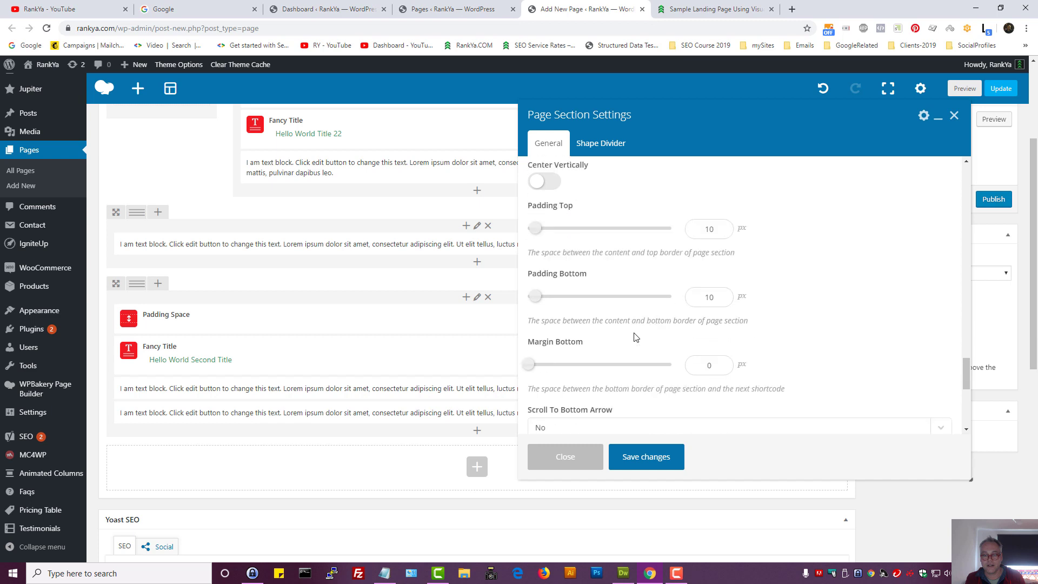
type("4")
scroll(720, 386, "down", 1)
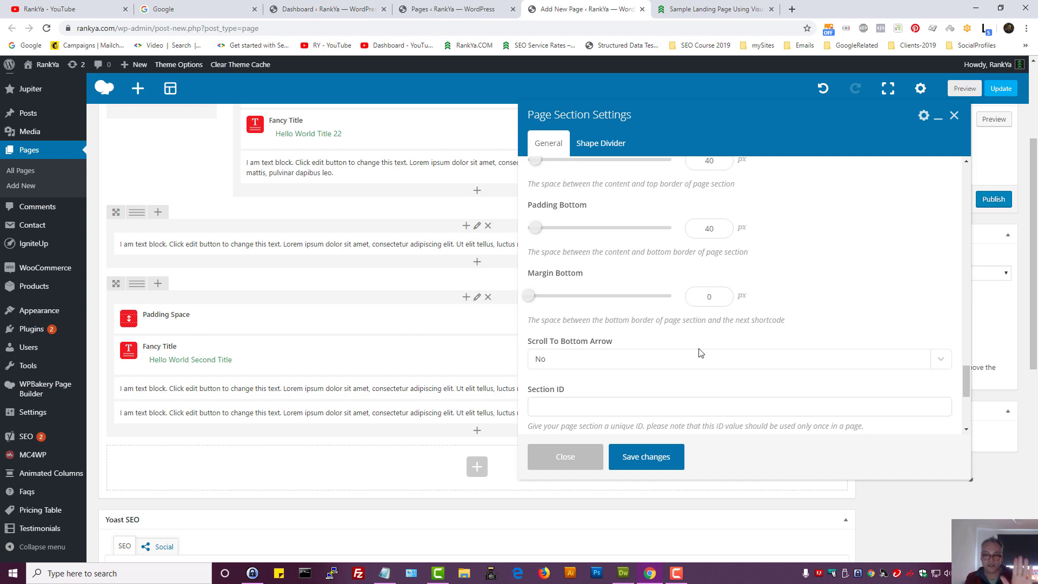
- Give the page section the extra class name rankyafullwidthrow and save its settings
scroll(701, 353, "down", 1)
left_click(579, 306)
left_click(798, 319)
scroll(541, 311, "down", 2)
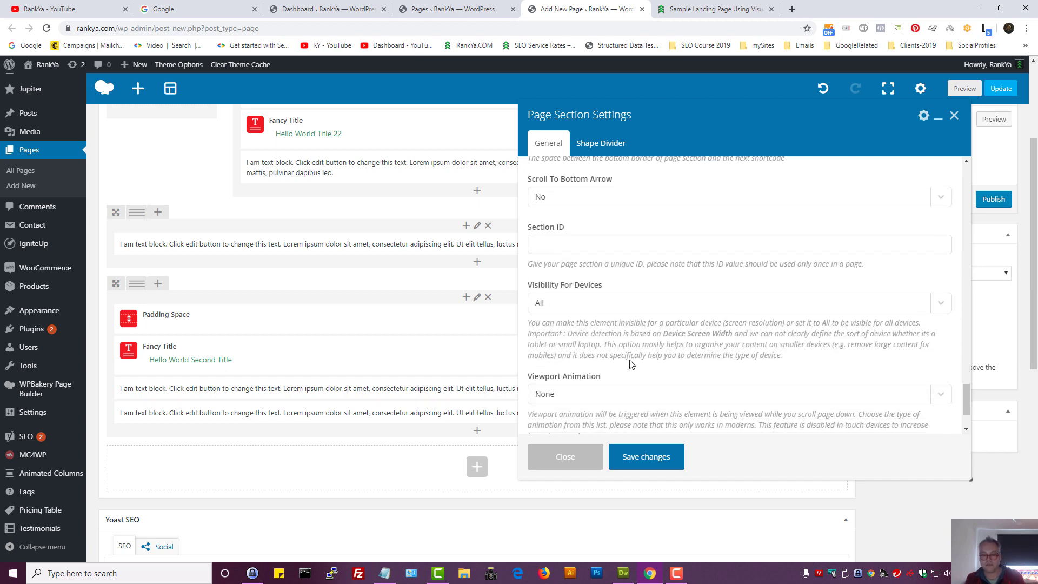
scroll(621, 320, "down", 2)
scroll(622, 320, "down", 1)
left_click(558, 390)
type("r")
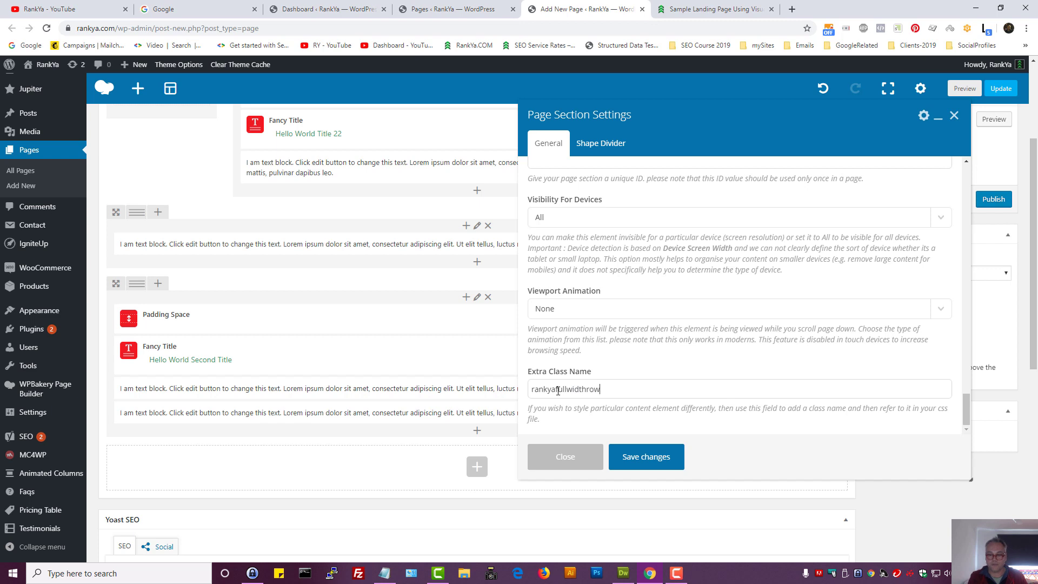
- Preview the page and check how the full-width background section adapts to narrower and wider browser windows, then maximize the window again
left_click(994, 119)
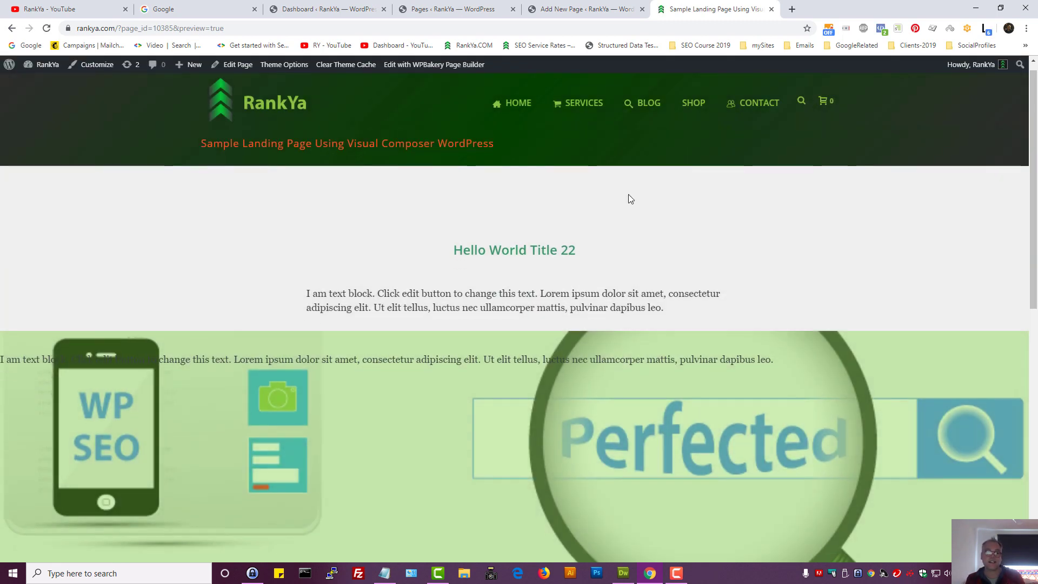
scroll(628, 199, "down", 3)
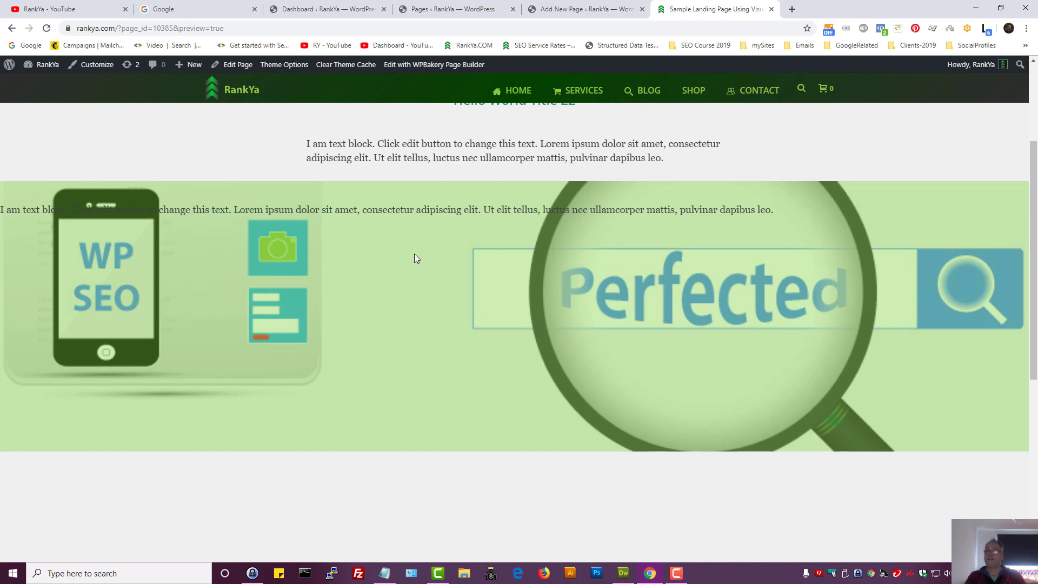
left_click(1001, 9)
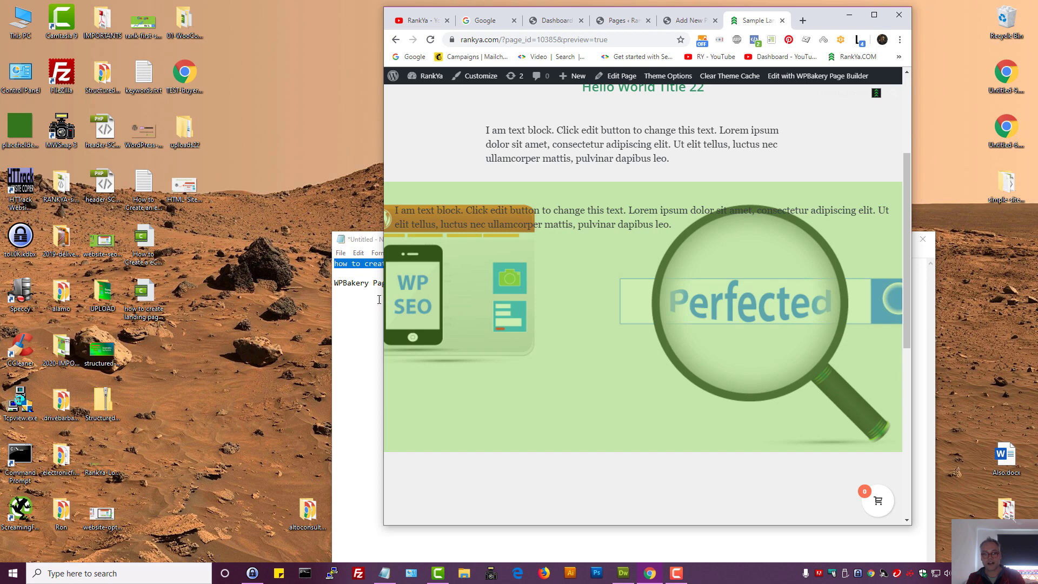
left_click_drag(384, 299, 197, 289)
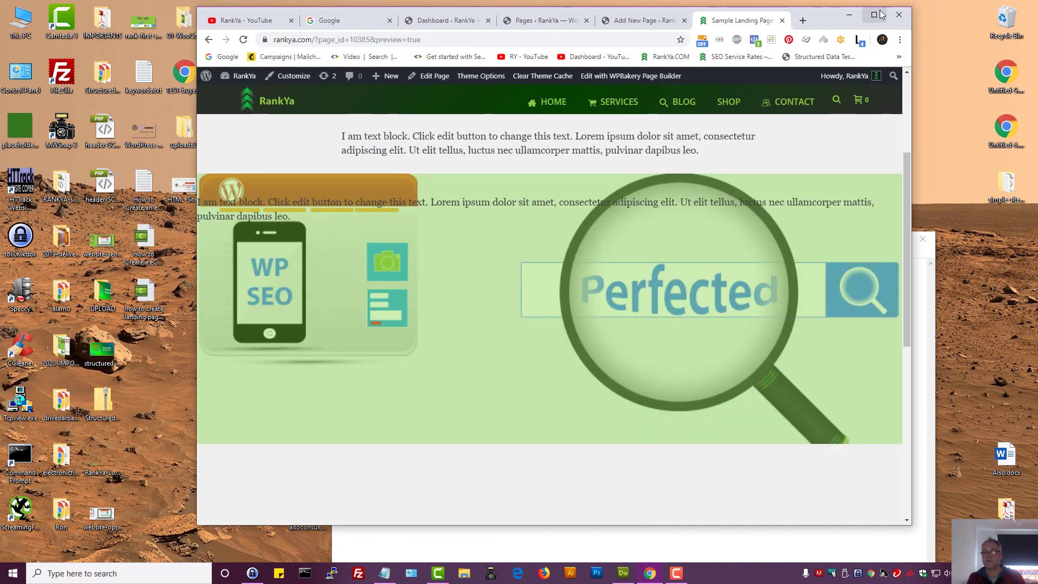
left_click(876, 14)
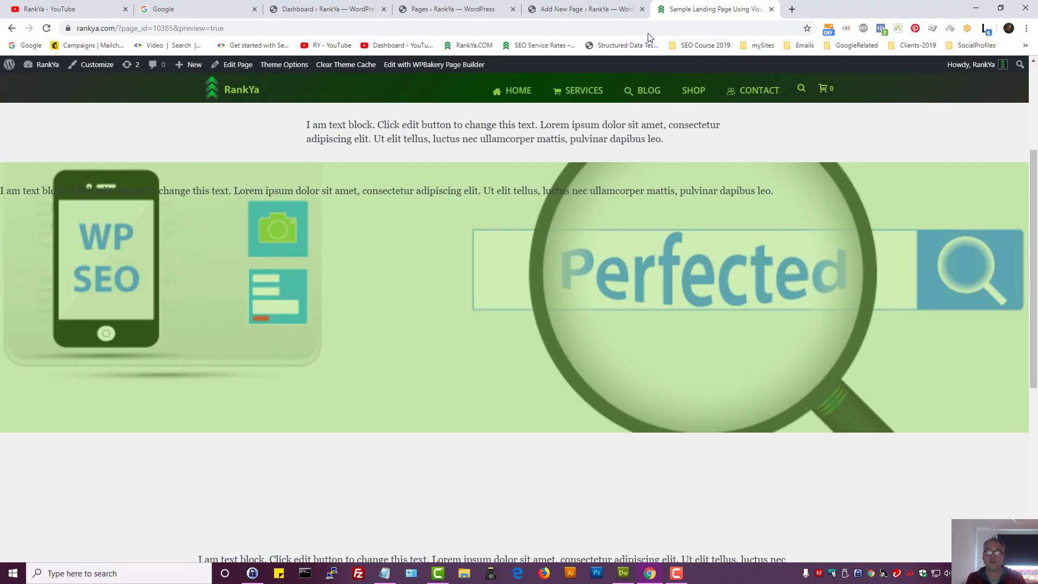
- Back in the page editor, split the middle page section into 1/4 + 1/2 + 1/4 columns and move its text block into the central column
left_click(590, 15)
scroll(552, 222, "down", 1)
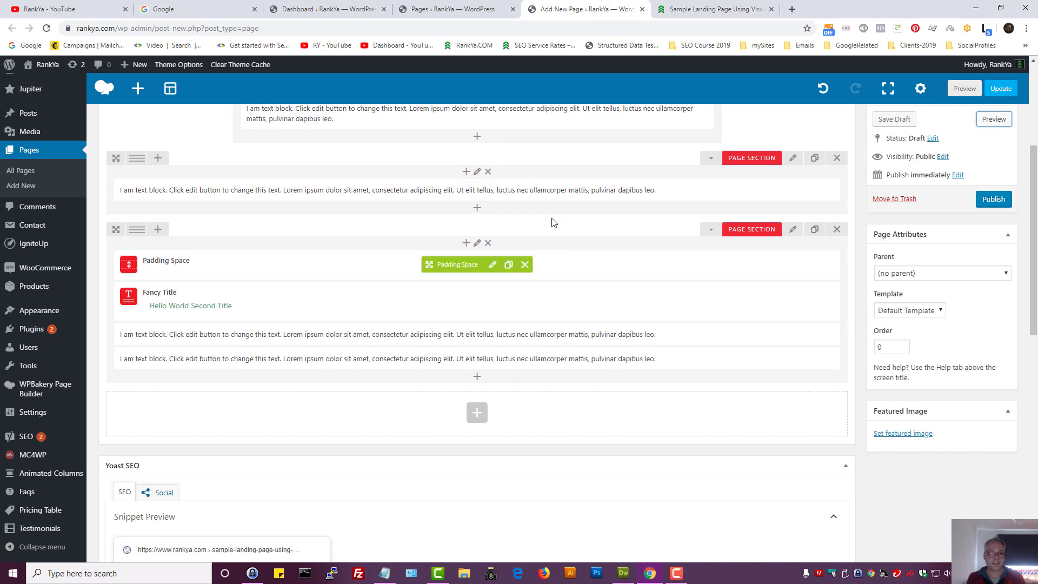
scroll(324, 287, "up", 2)
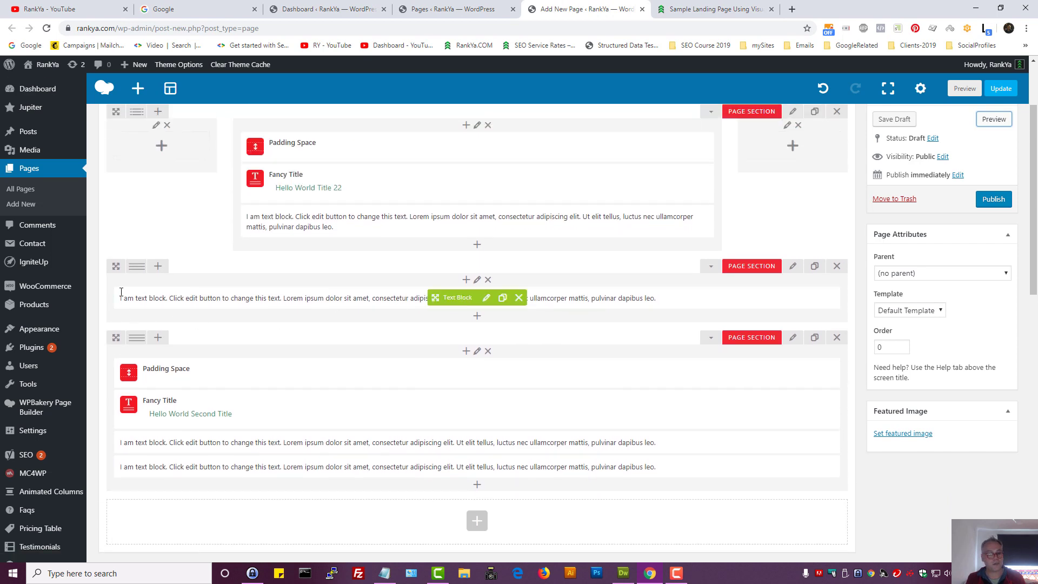
mouse_move(137, 272)
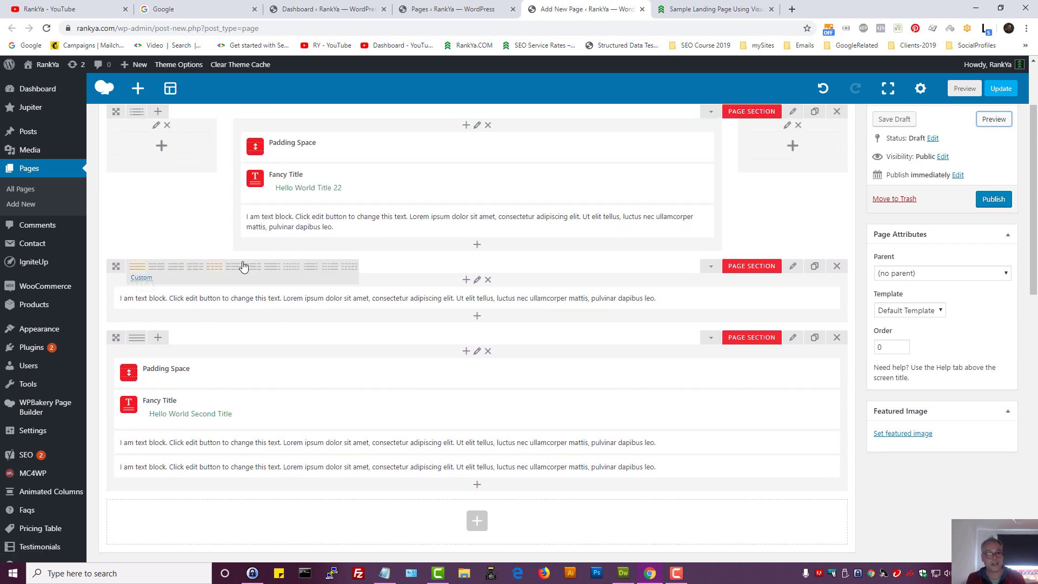
left_click(259, 268)
left_click_drag(147, 311, 475, 303)
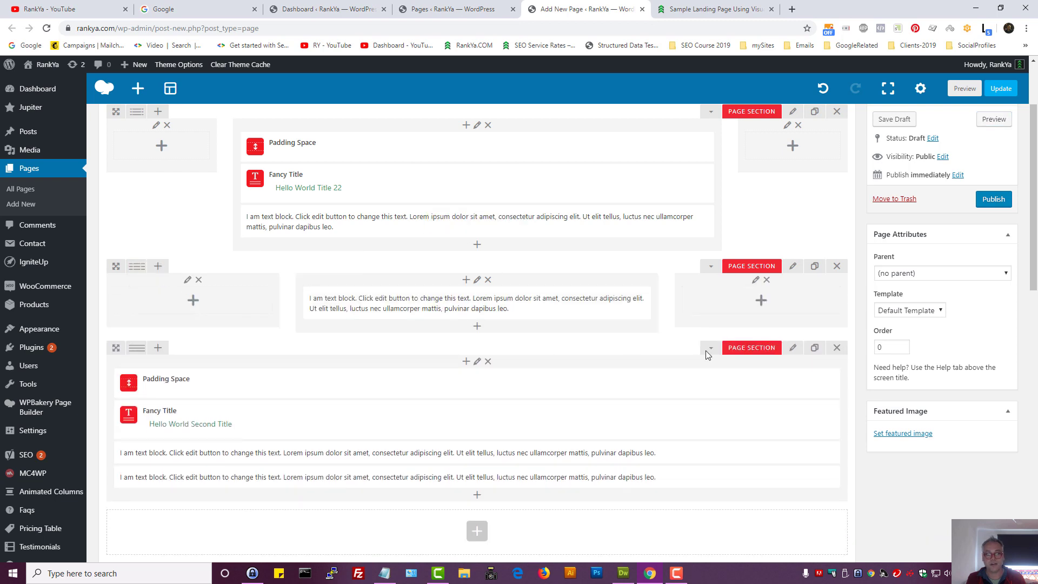
- Preview the page to check the text block's placement over the background image, and return to the page editor
left_click(994, 119)
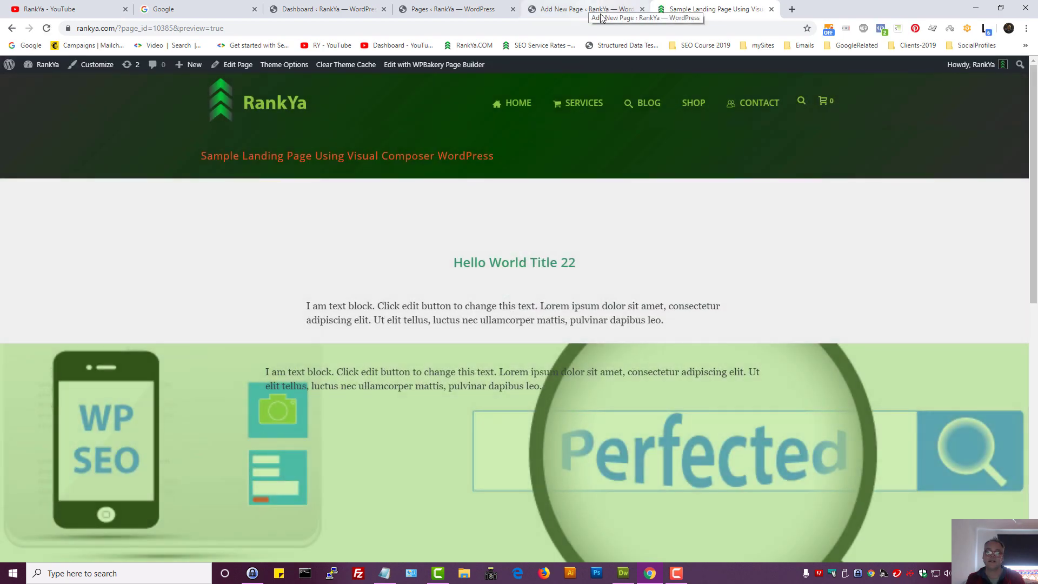
scroll(661, 215, "down", 4)
scroll(661, 215, "up", 4)
scroll(661, 215, "down", 4)
scroll(661, 215, "up", 4)
left_click(578, 11)
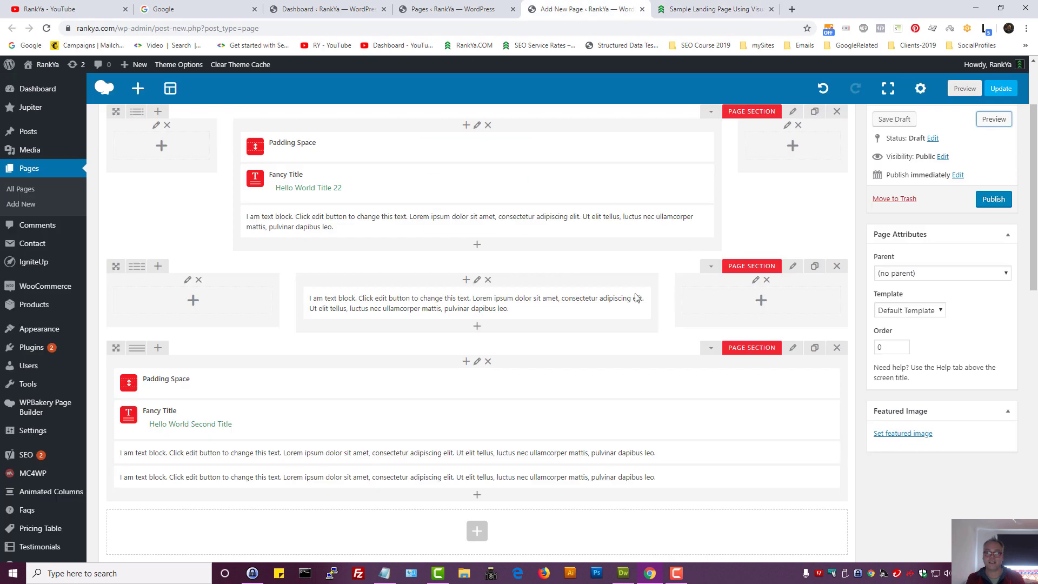
- Add an Image Gallery element below the last page section
scroll(554, 286, "down", 2)
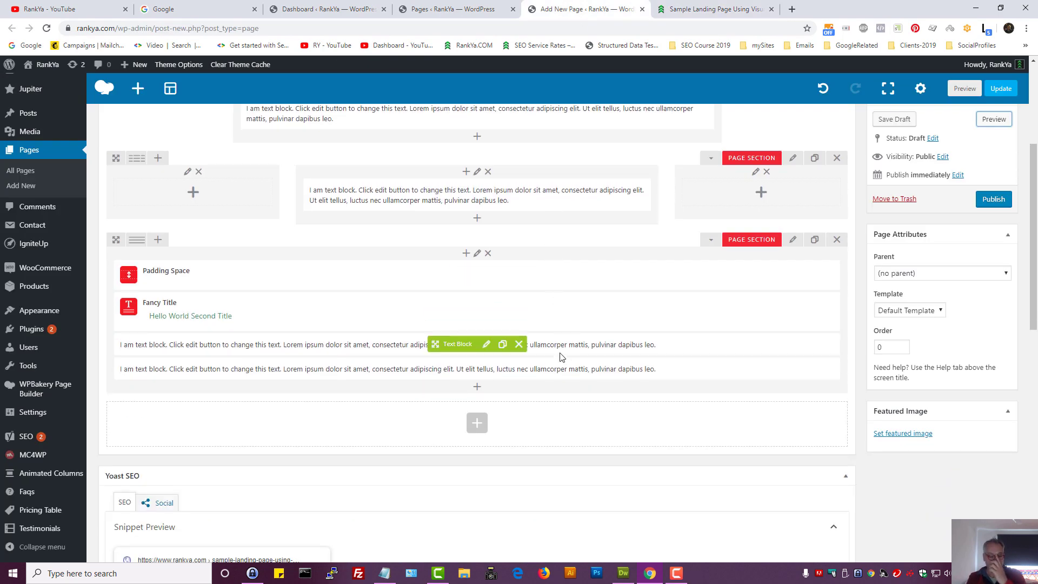
scroll(571, 334, "down", 1)
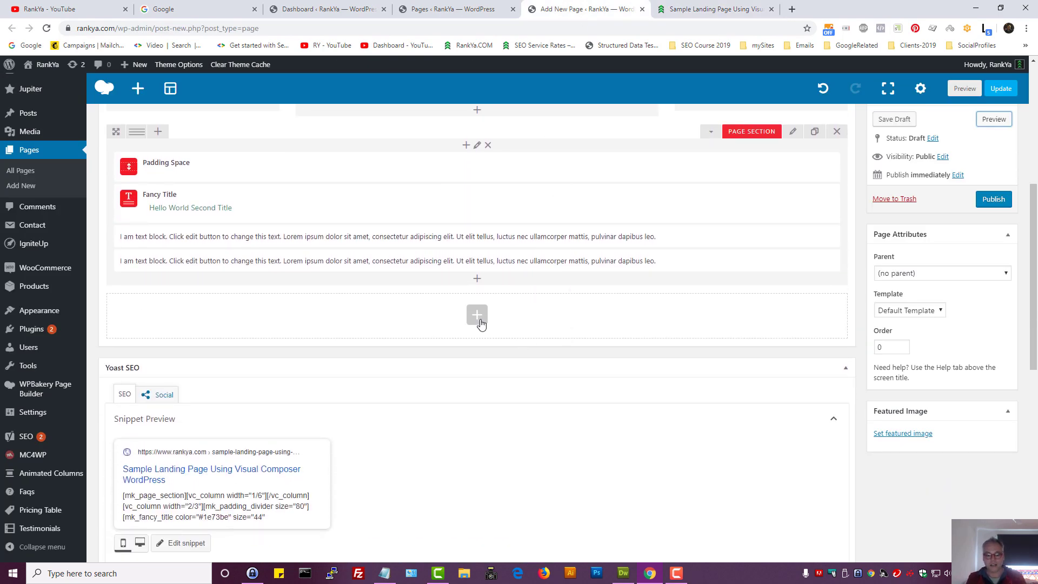
left_click(477, 316)
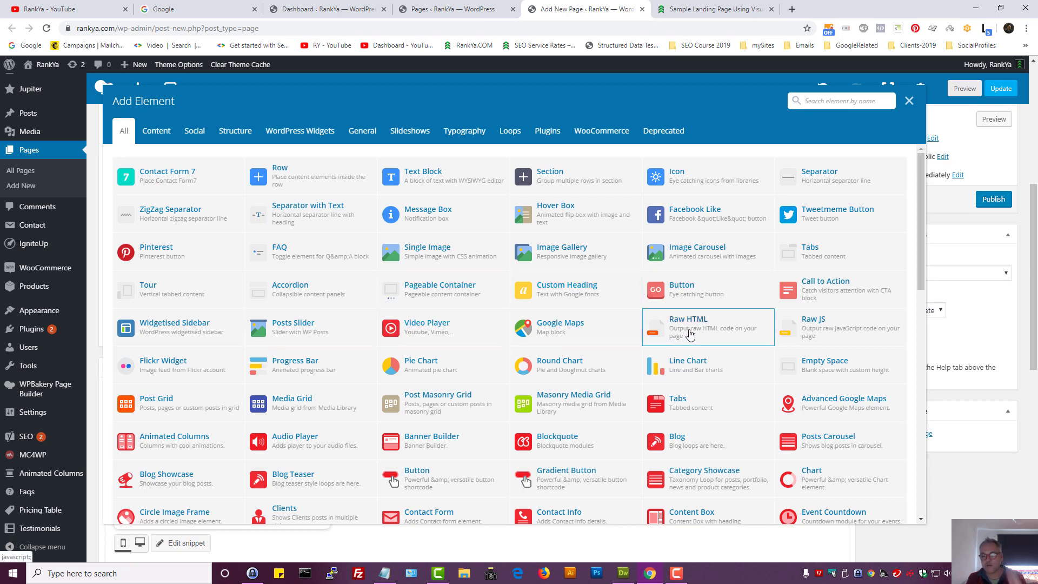
left_click(520, 253)
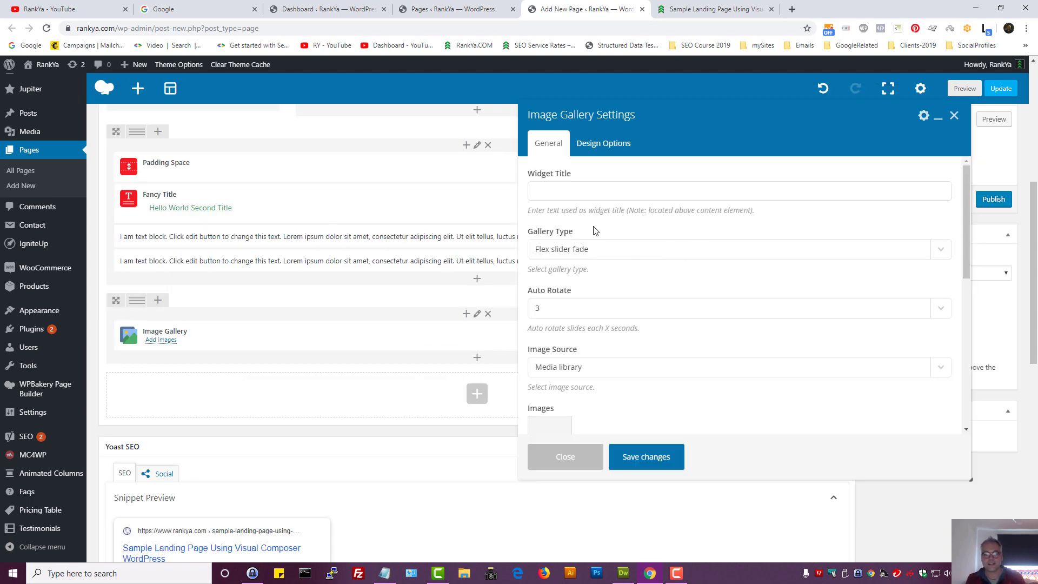
- Add three media library images to the gallery: the green laptop, the Google chart and the Structured Data Examples image
scroll(559, 314, "down", 3)
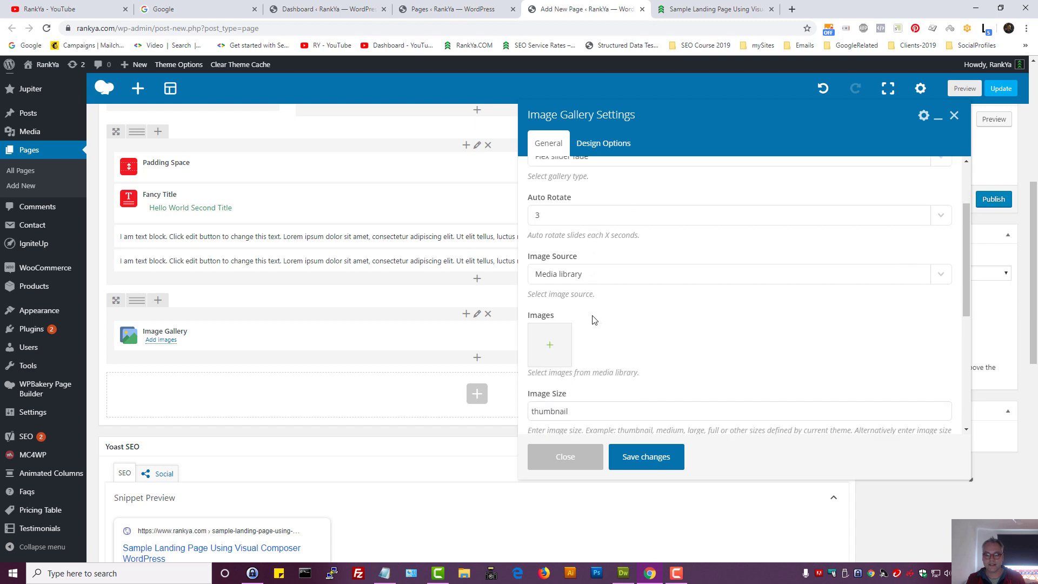
left_click(550, 338)
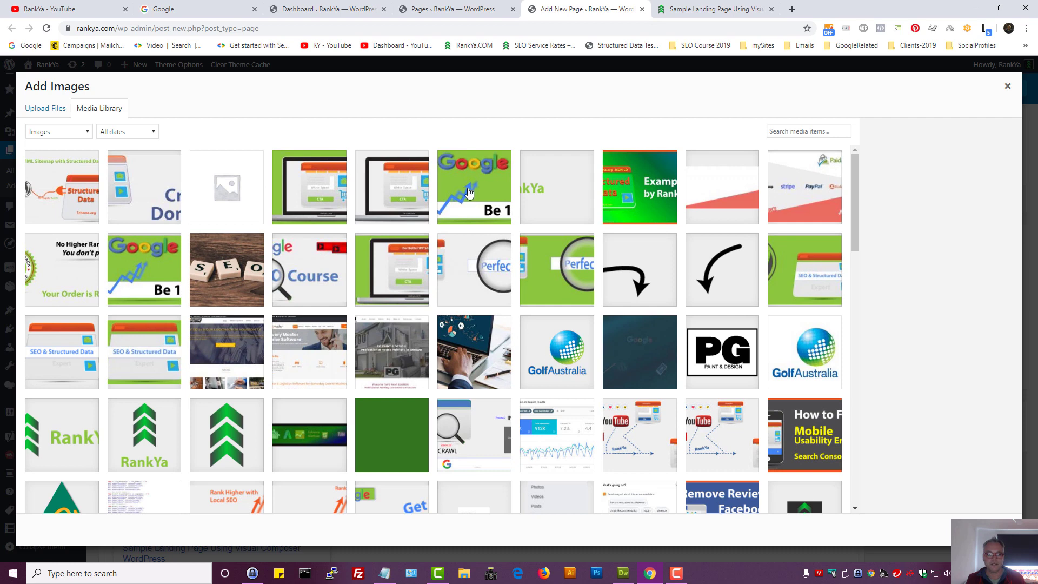
left_click(317, 190)
left_click(482, 206, "shift")
left_click(633, 193, "shift")
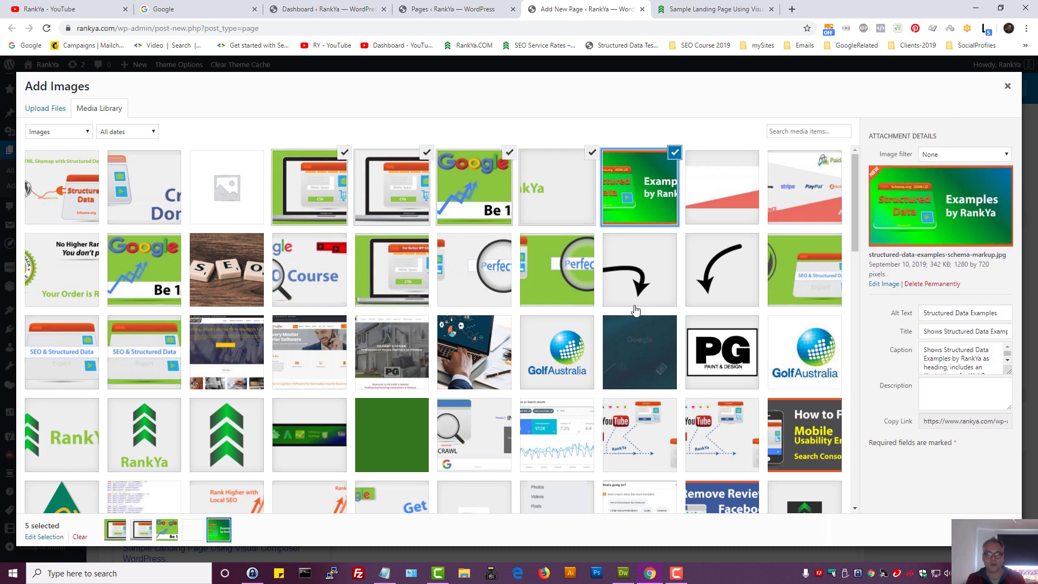
left_click(423, 170, "ctrl")
left_click(574, 157, "ctrl")
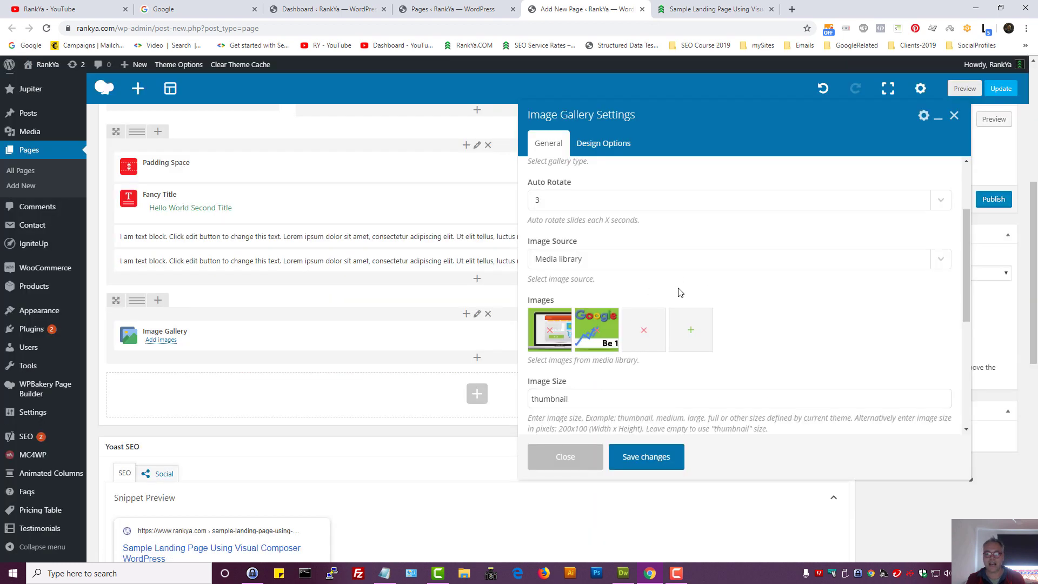
- Set the gallery's Image Size to full and keep Open prettyPhoto as its On Click Action
double_click(625, 398)
type("full")
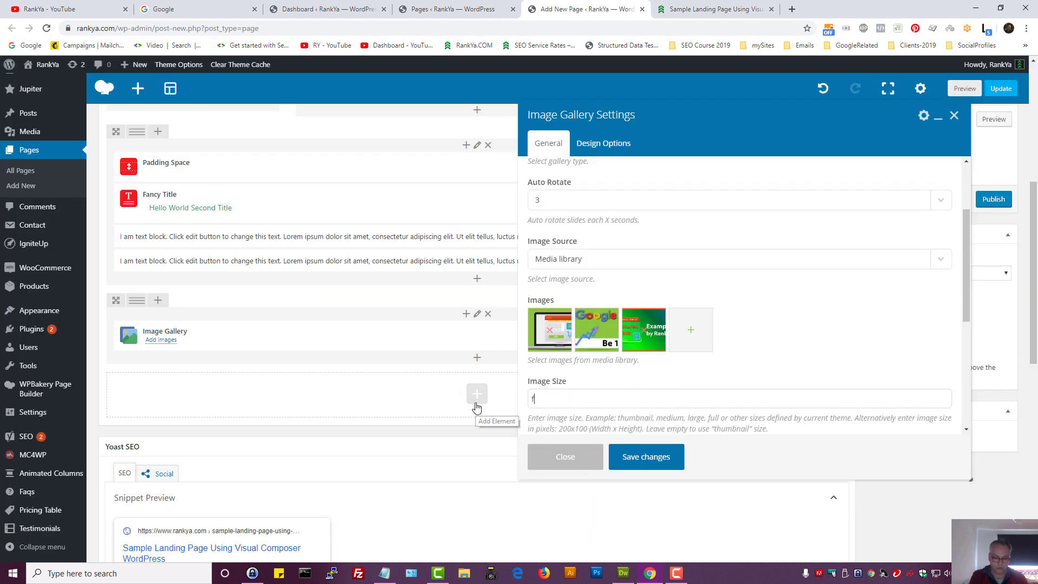
triple_click(684, 415)
scroll(722, 400, "down", 2)
scroll(649, 371, "down", 1)
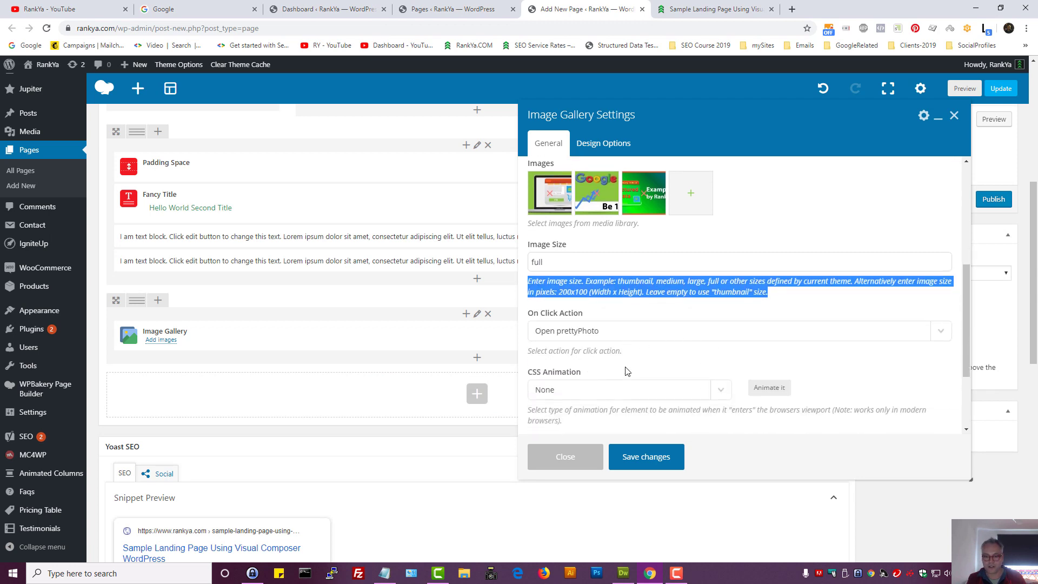
left_click(589, 301)
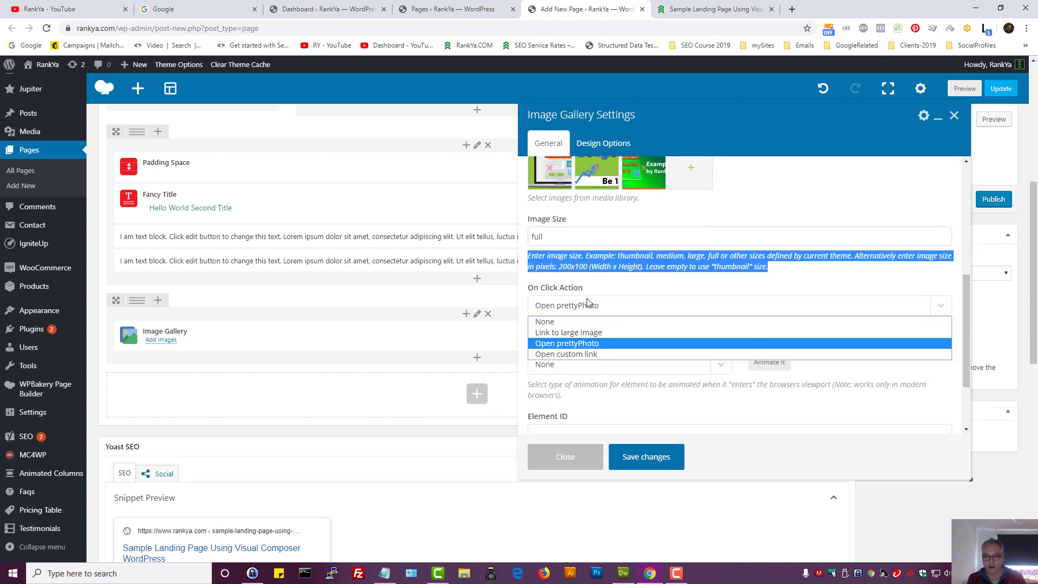
left_click(595, 343)
left_click(626, 311)
left_click(627, 299)
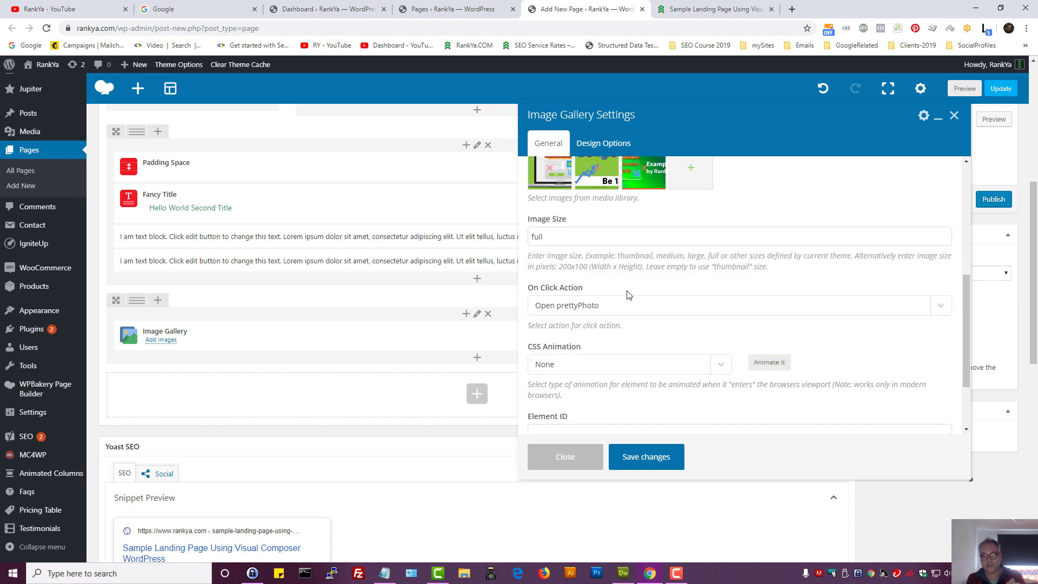
- Set the image gallery's CSS Animation to bounceInLeft
scroll(630, 315, "down", 2)
left_click(723, 275)
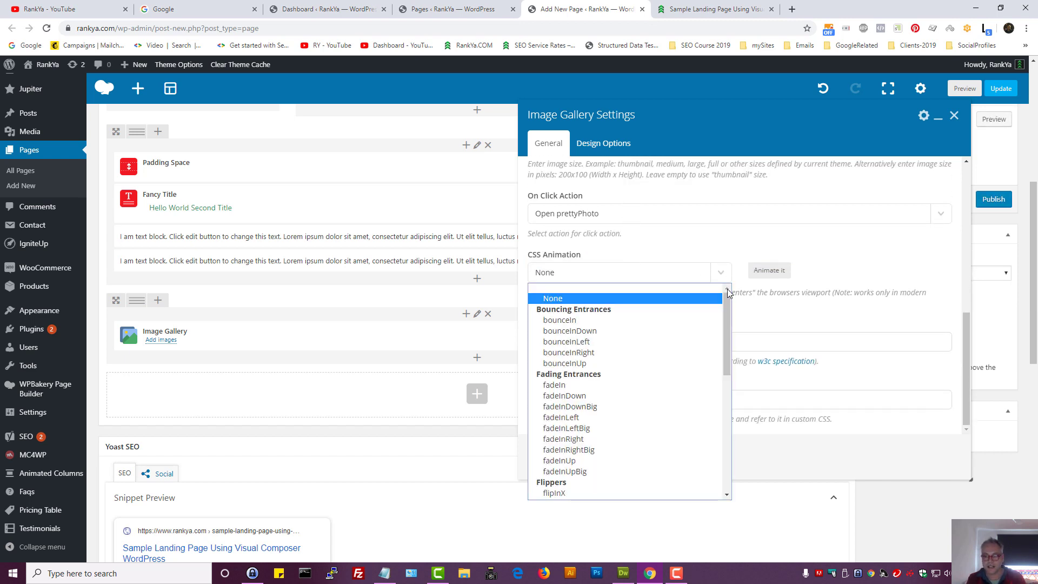
left_click(590, 341)
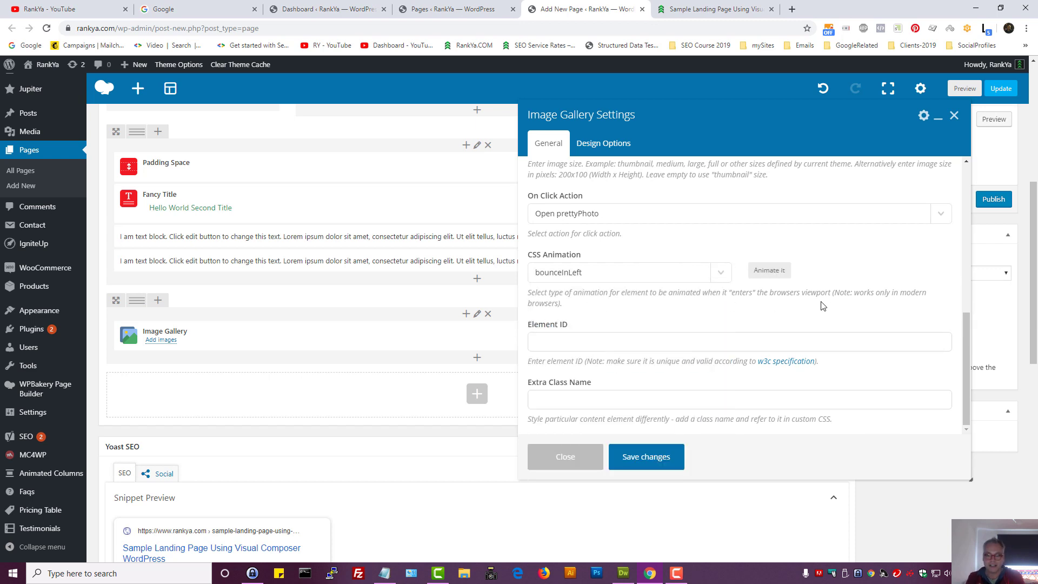
scroll(699, 331, "down", 2)
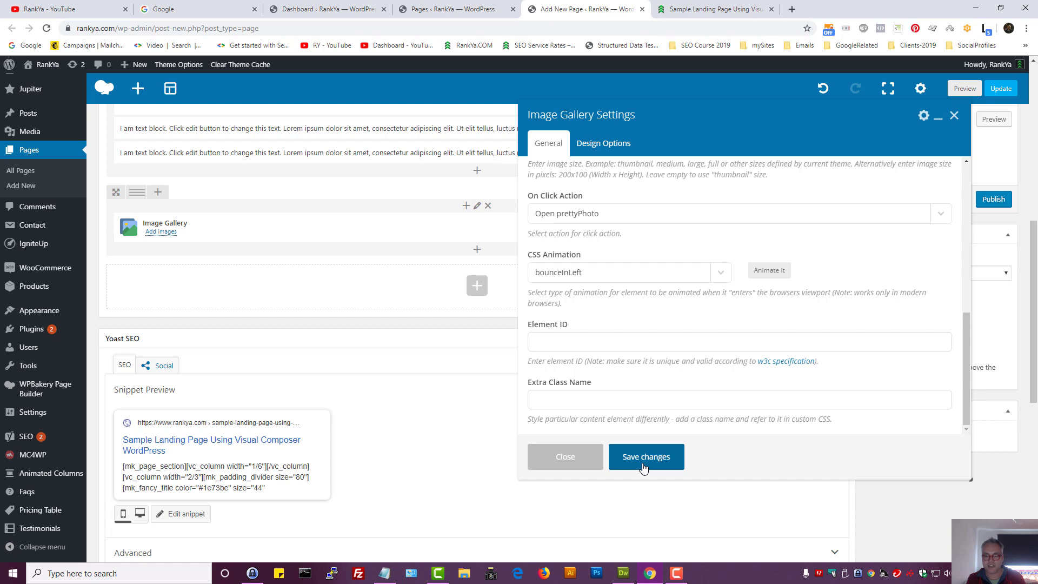
- Save the image gallery settings and preview the page with the gallery
left_click(645, 458)
scroll(644, 348, "up", 5)
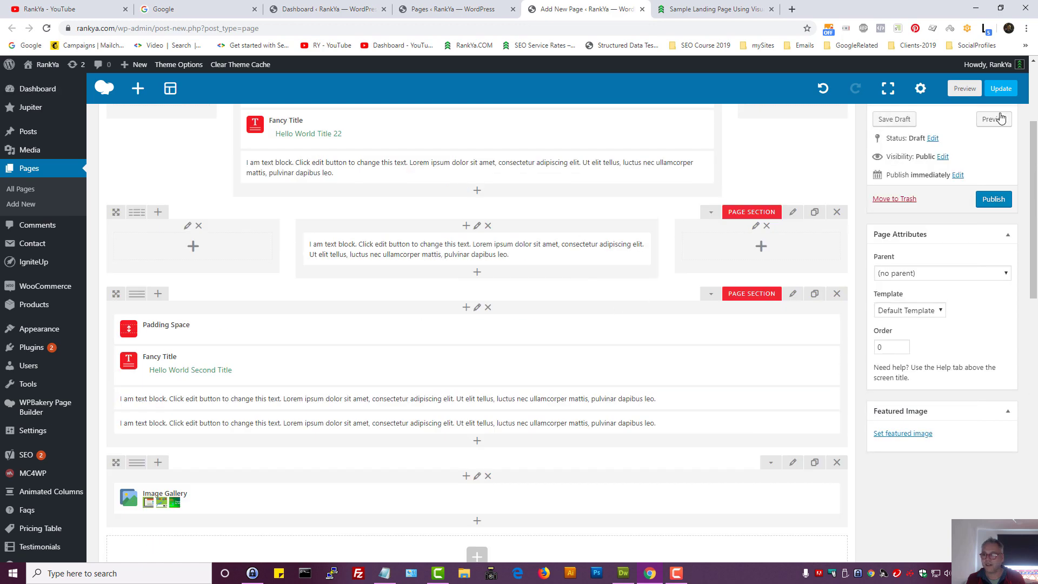
left_click(994, 119)
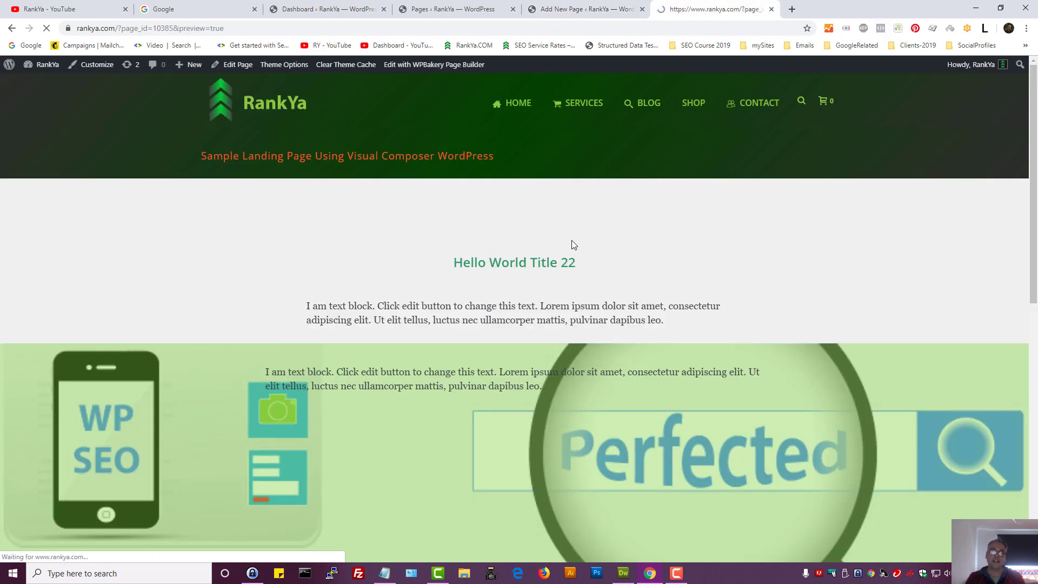
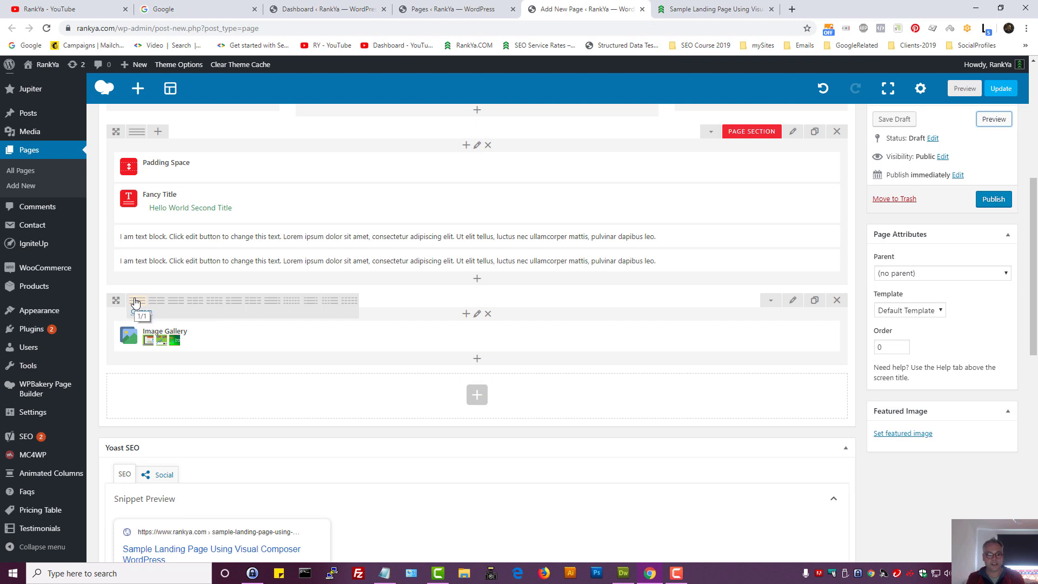
- Browse the Content, Social, Structure, WordPress Widgets and Slideshows element categories and add a Laptop Slideshow below the image gallery row
left_click(477, 395)
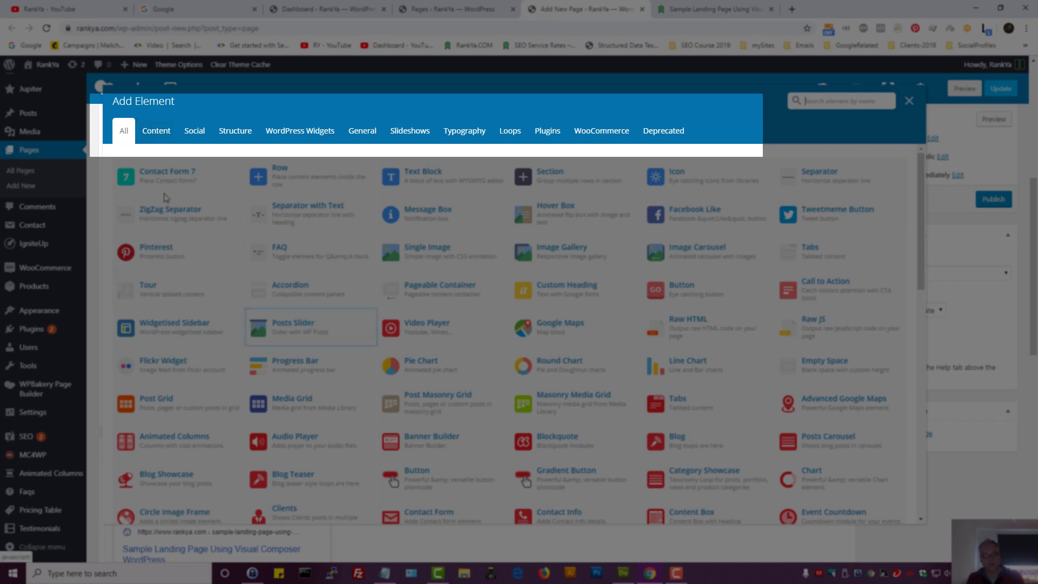
left_click(162, 140)
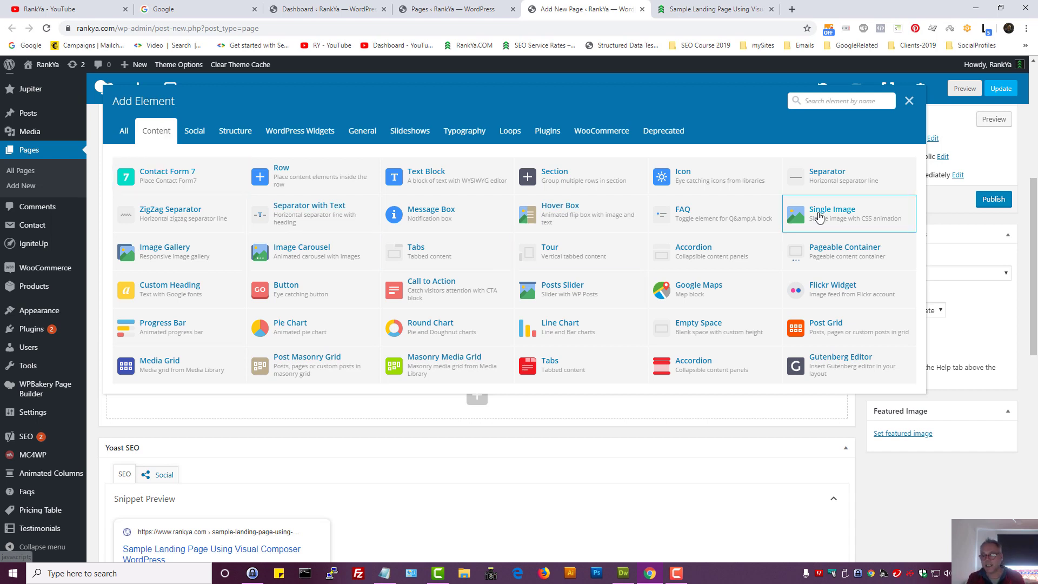
left_click(195, 134)
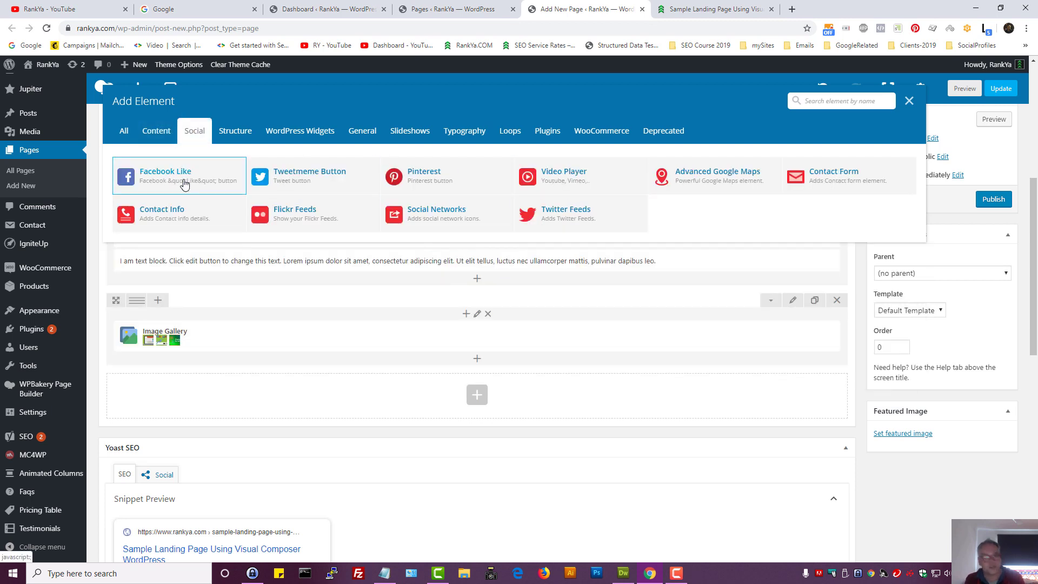
left_click(235, 131)
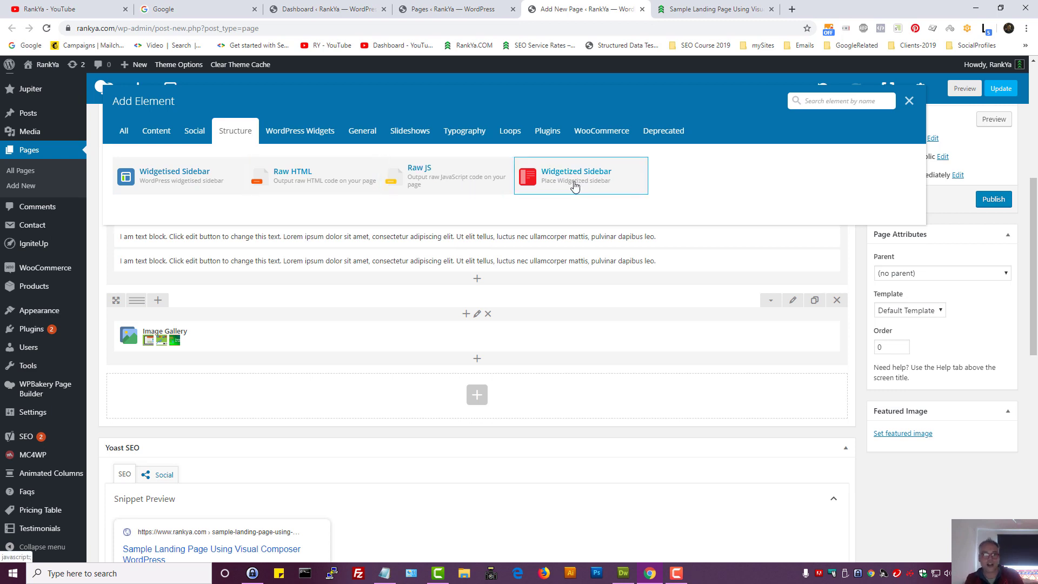
left_click(277, 138)
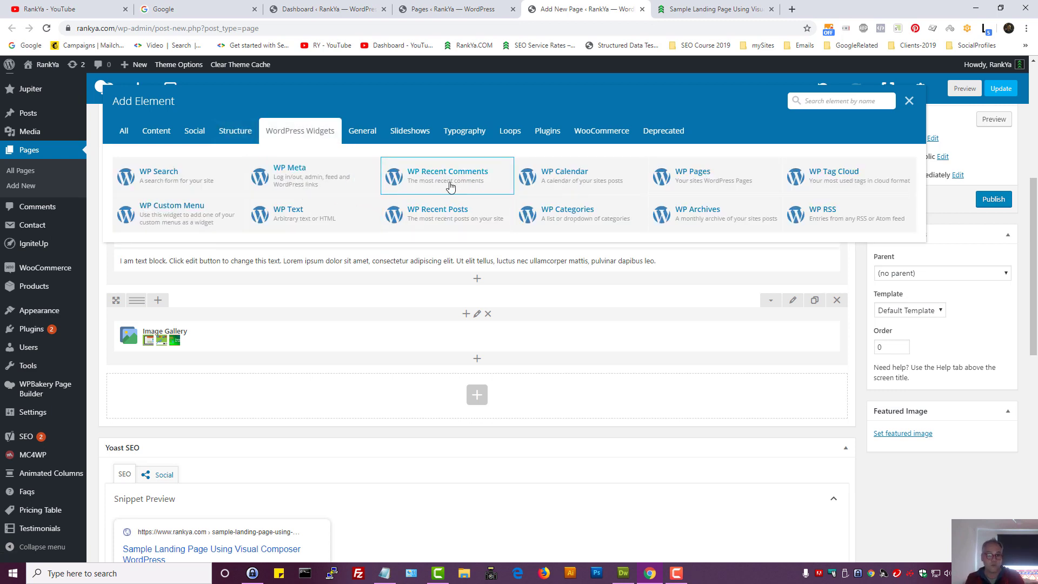
left_click(409, 136)
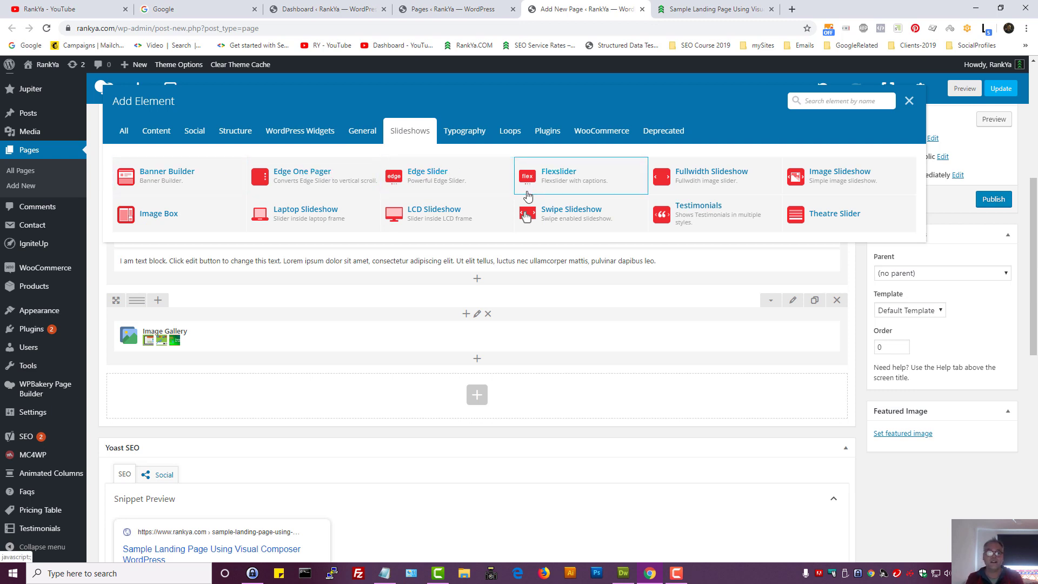
left_click(310, 226)
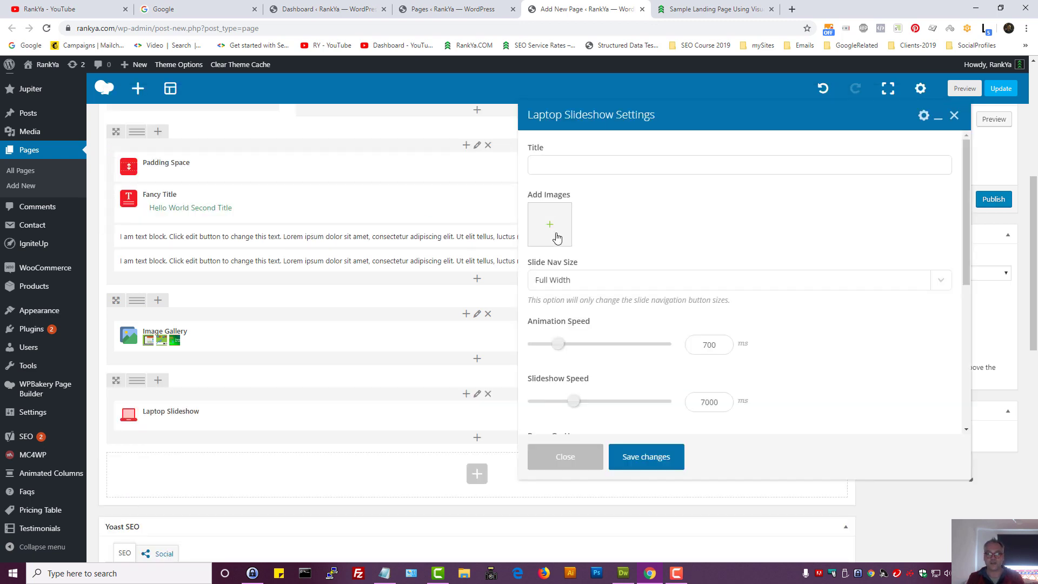
- Add the green laptop and Google chart images to the laptop slideshow, review its remaining options and save the settings
left_click(551, 230)
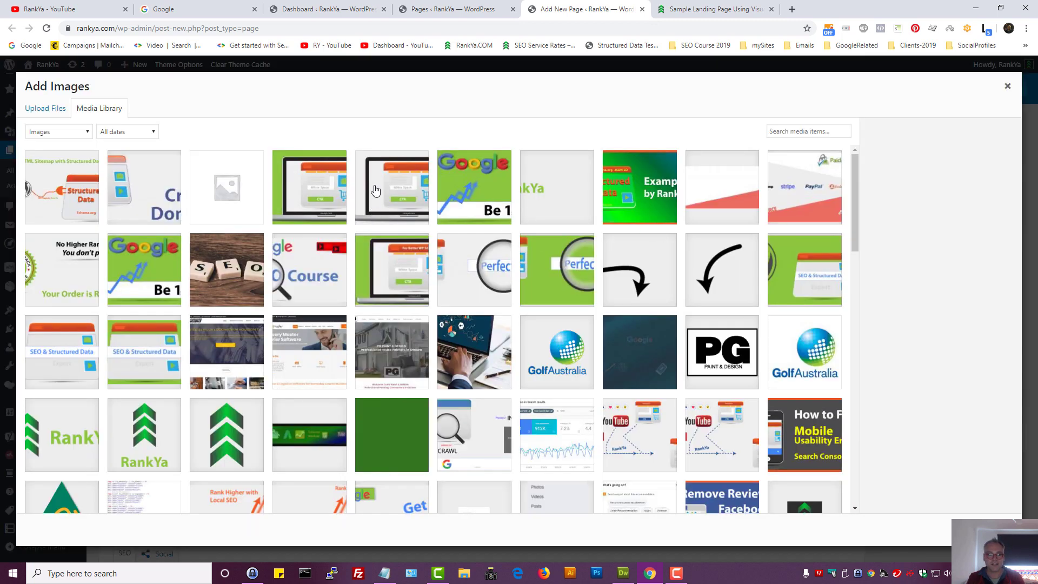
left_click(322, 192)
left_click(494, 182)
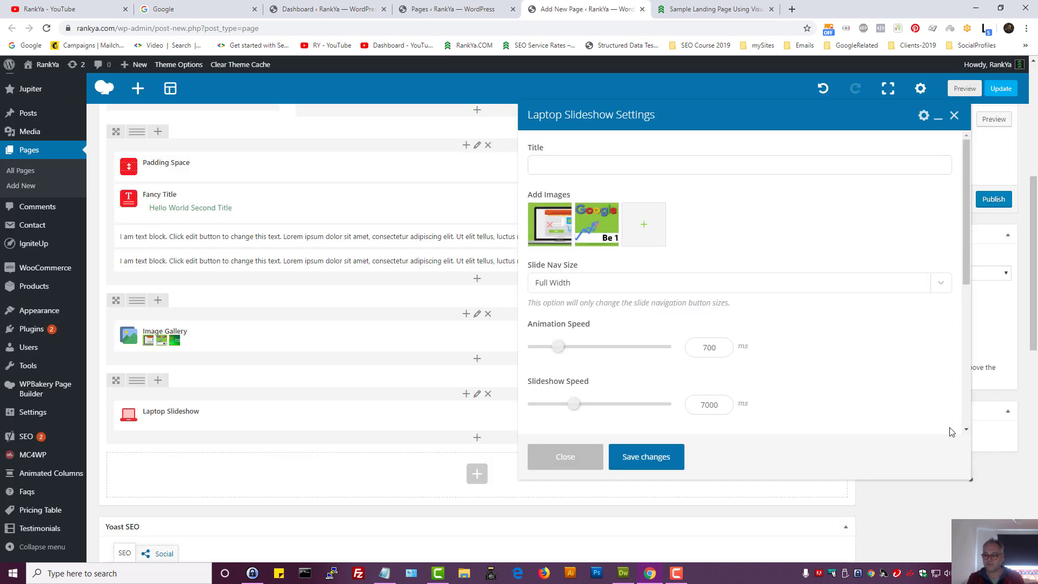
scroll(649, 281, "down", 1)
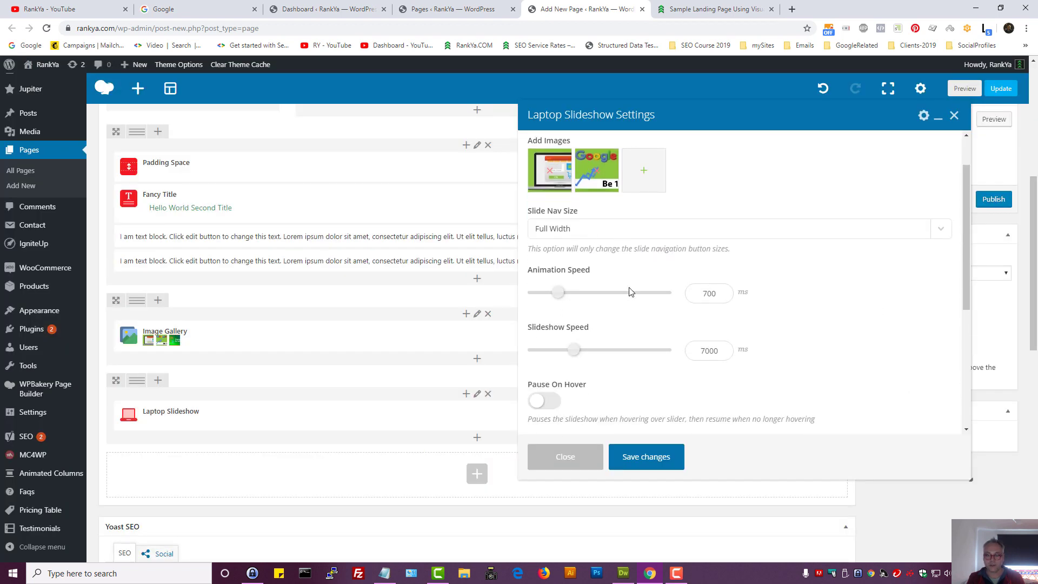
scroll(644, 300, "down", 4)
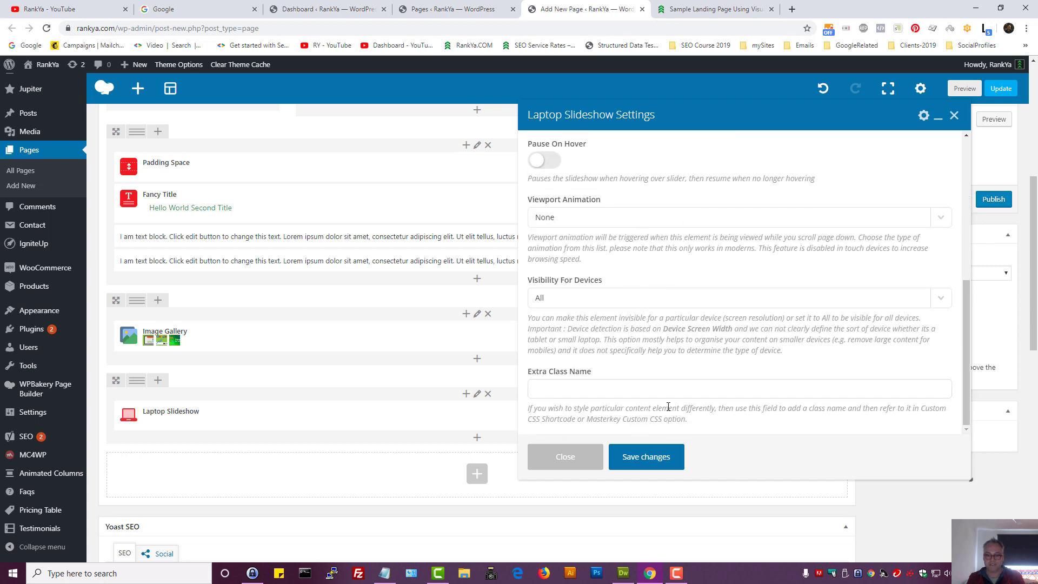
scroll(600, 309, "up", 8)
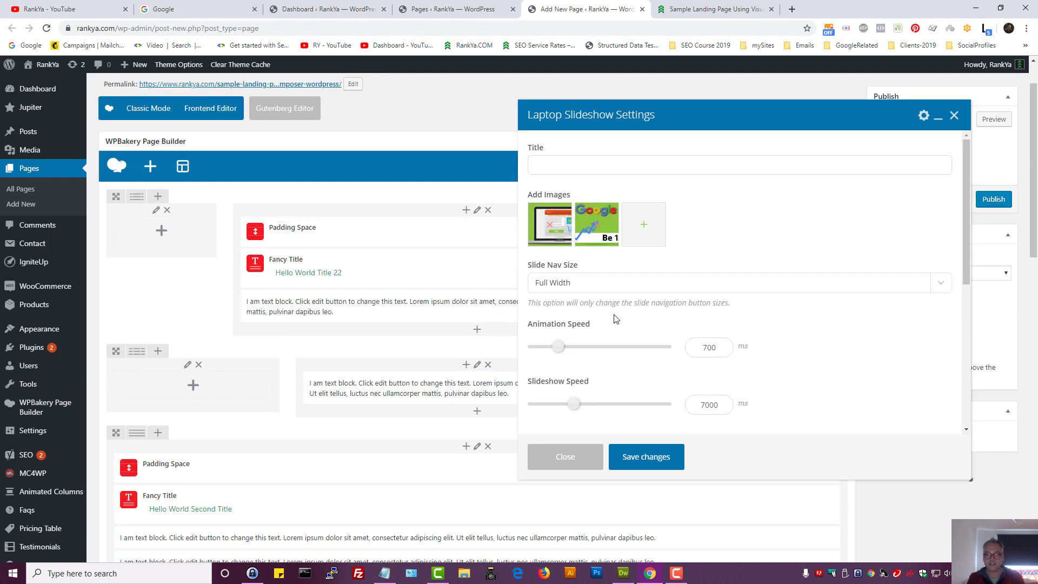
left_click(655, 457)
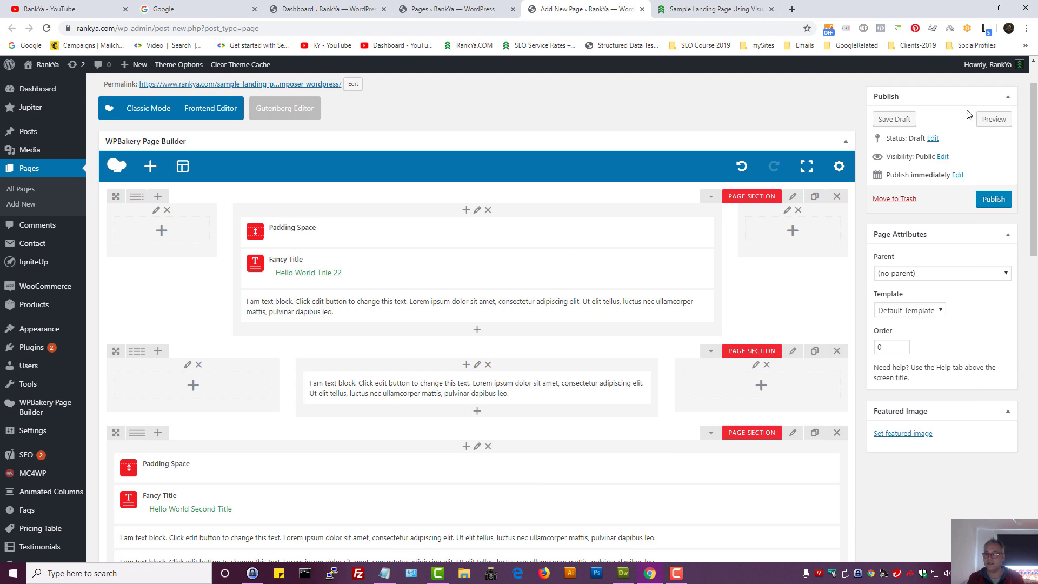
- Preview the landing page and advance the laptop slideshow to its next image
left_click(997, 120)
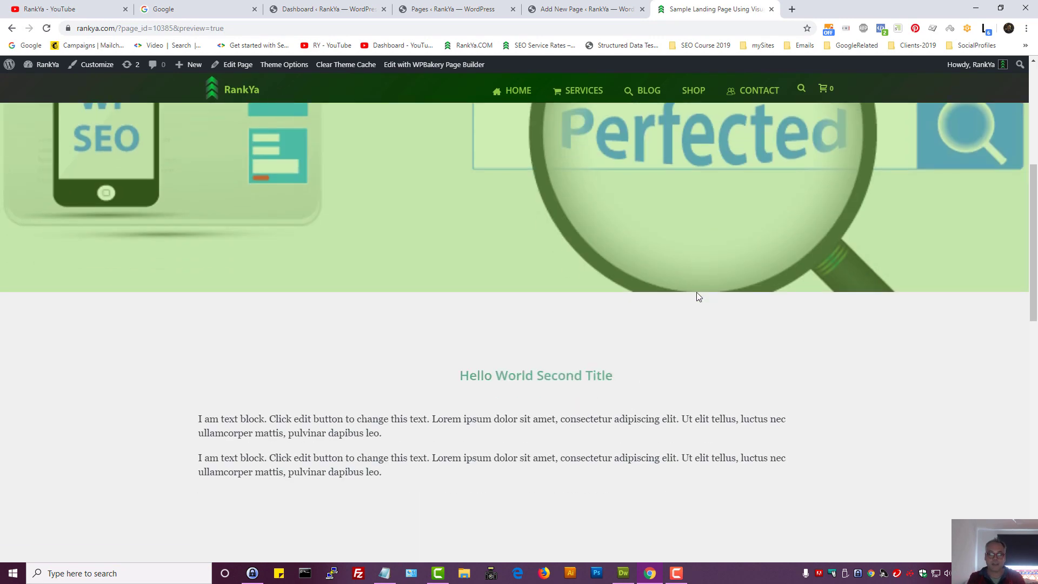
scroll(697, 296, "down", 8)
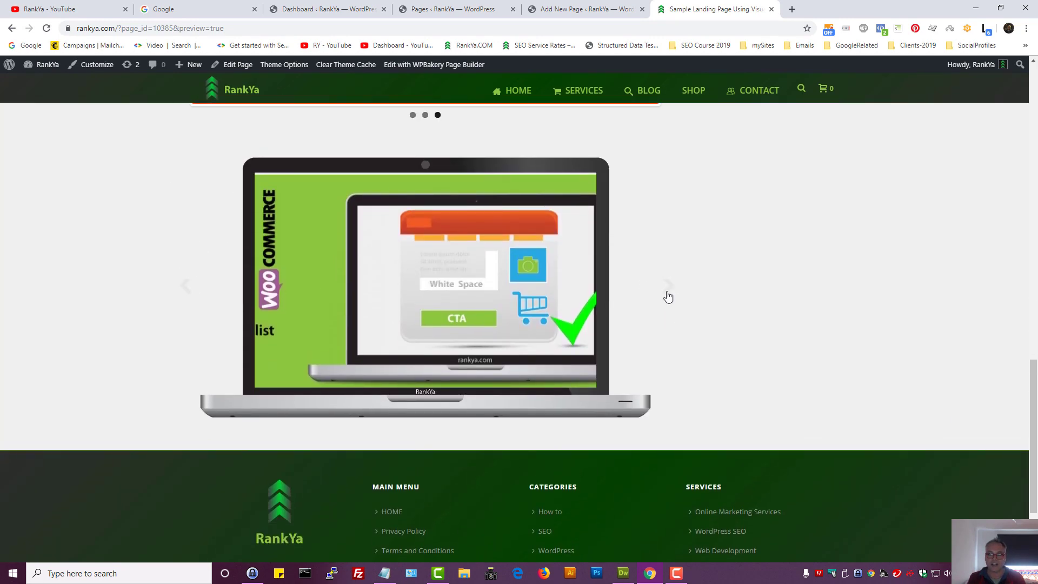
left_click(664, 291)
- Open the site's Services page in a new browser tab and step through the Our Work laptop slideshow
mouse_move(583, 93)
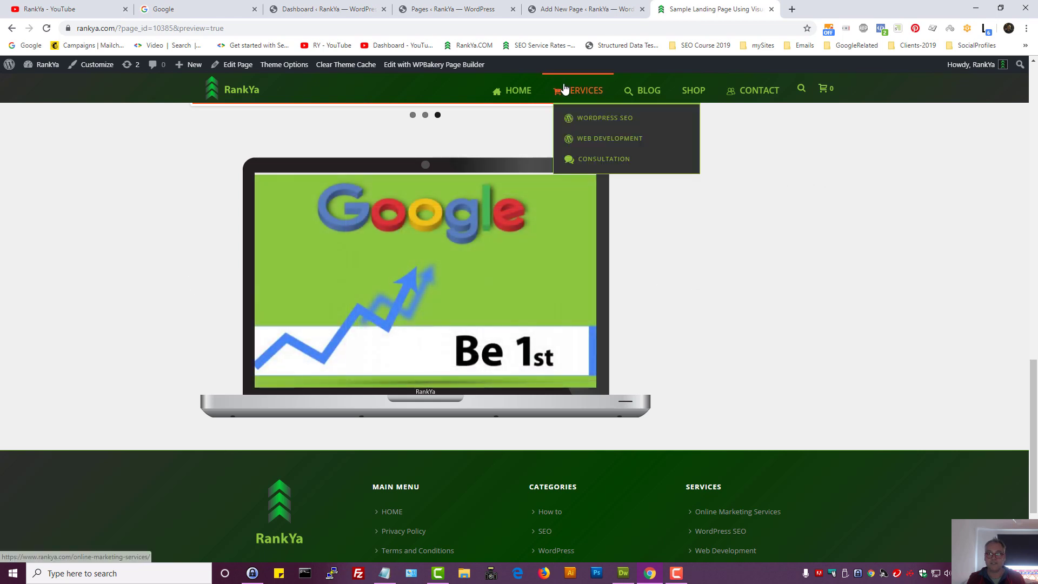
middle_click(601, 117)
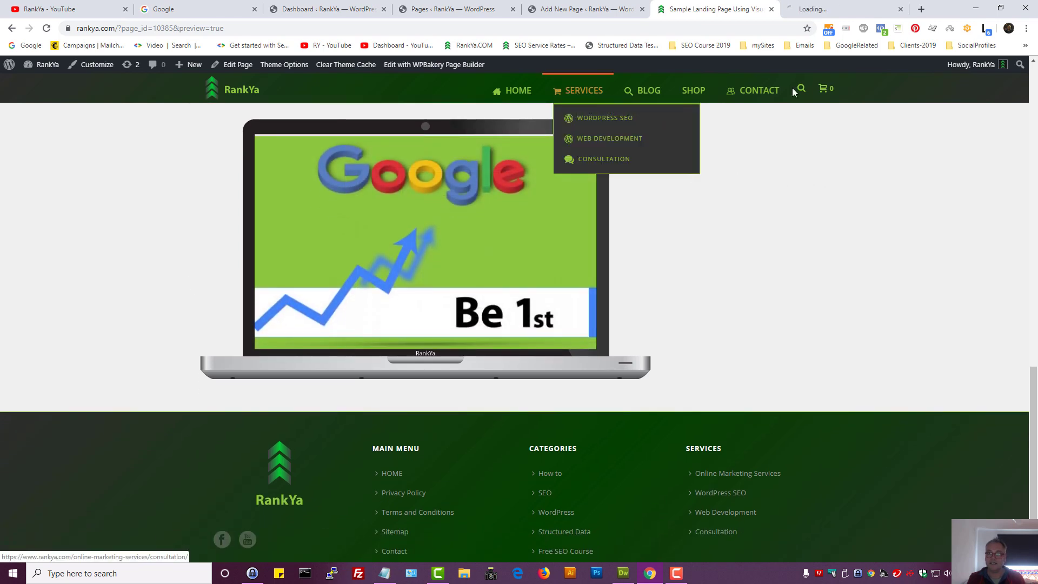
left_click(811, 8)
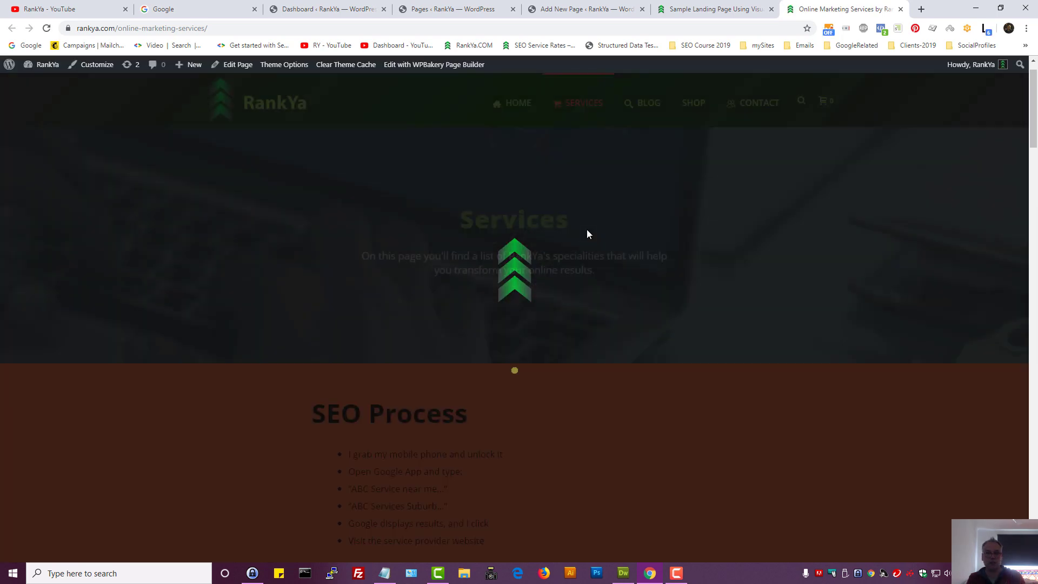
scroll(586, 230, "down", 20)
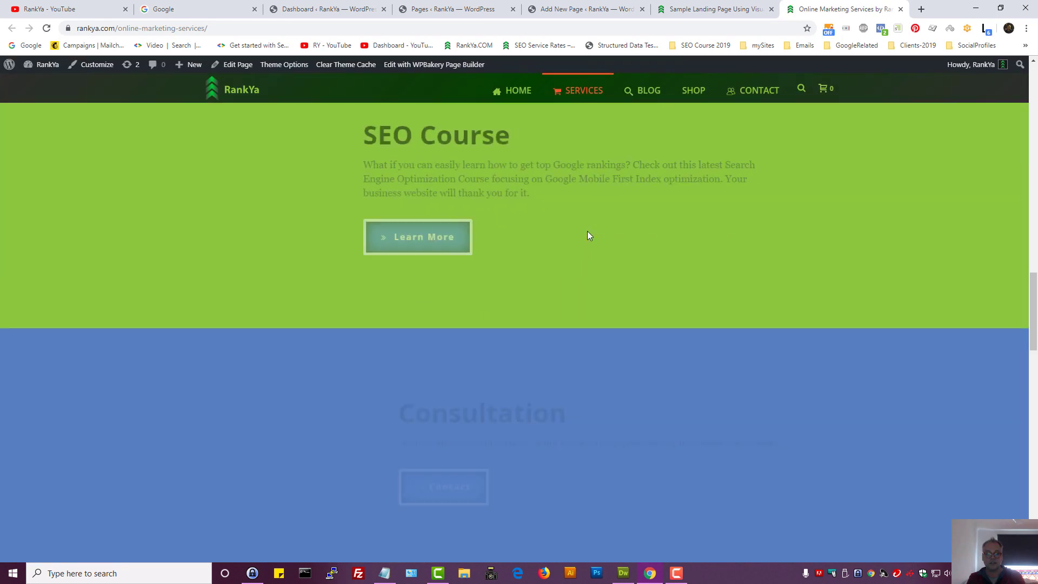
scroll(587, 232, "down", 6)
scroll(587, 232, "up", 2)
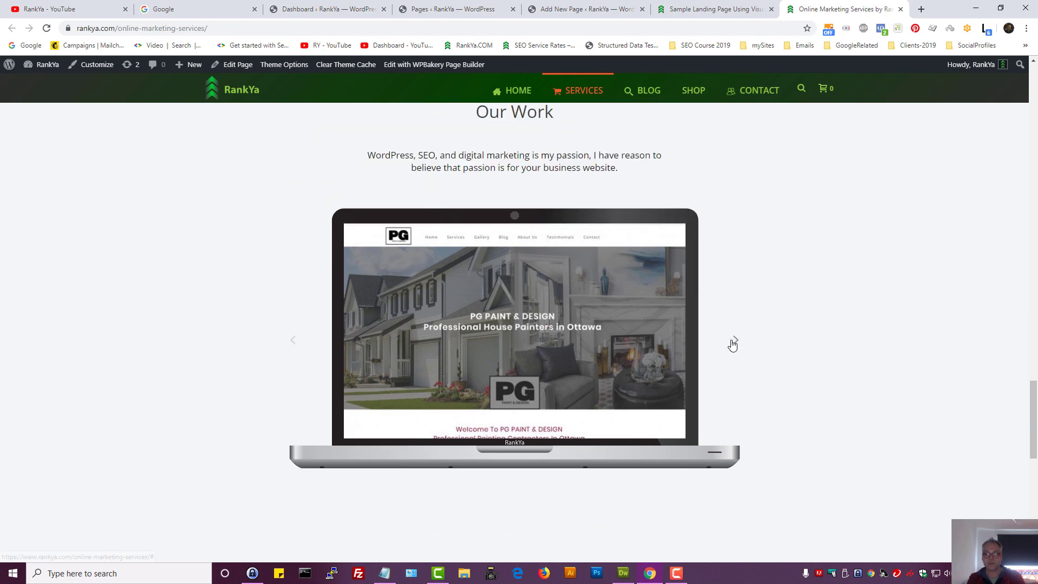
left_click(736, 341)
left_click(736, 342)
left_click(737, 342)
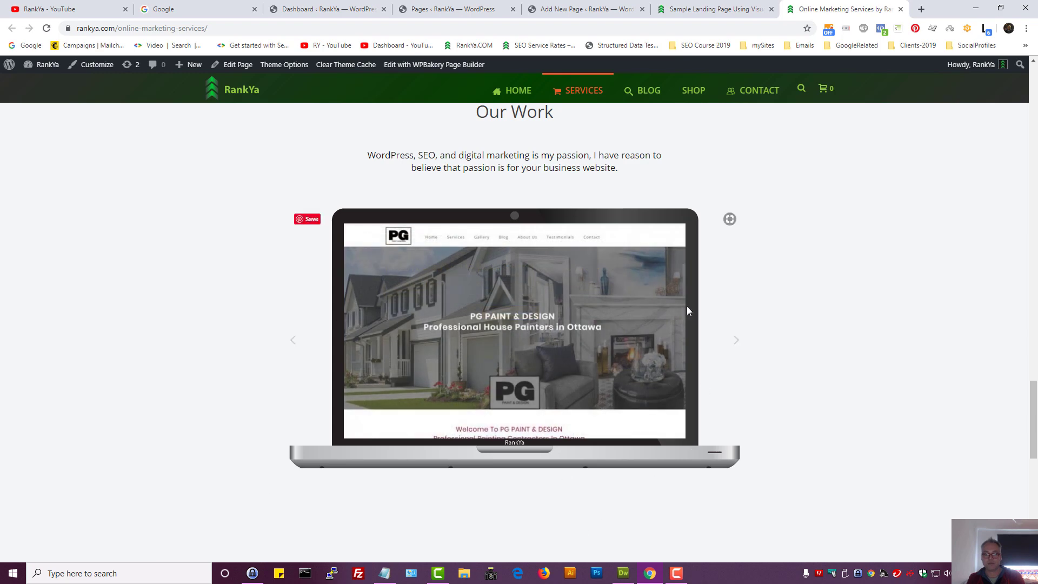
- Return to the landing page preview and look over its laptop slideshow and the sections above it
left_click(689, 6)
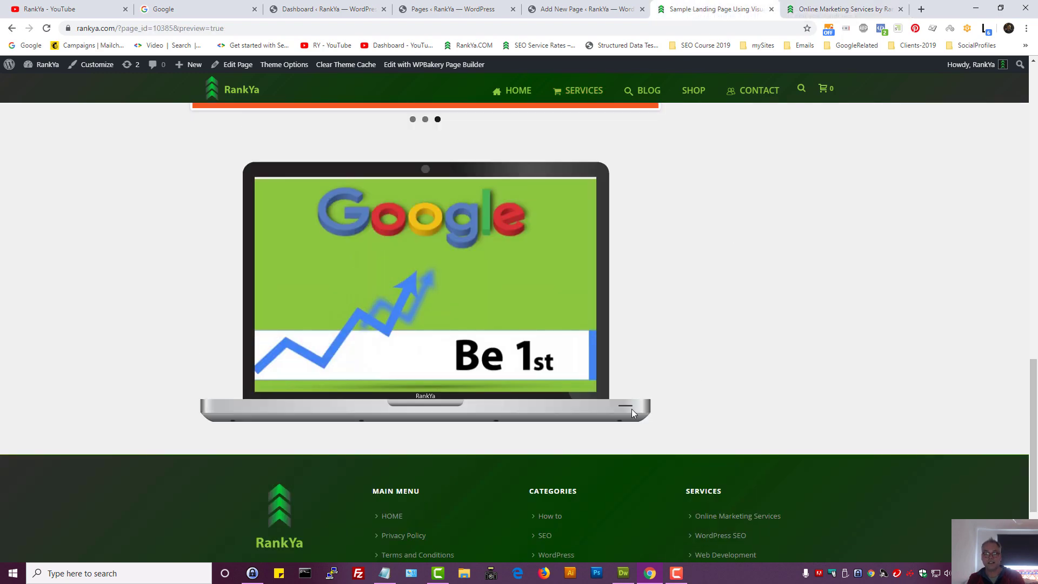
scroll(486, 400, "down", 1)
scroll(597, 365, "up", 3)
scroll(641, 369, "up", 5)
- Go back to the page editor, look through the full element list and add an FAQ toggle under the laptop slideshow
left_click(590, 8)
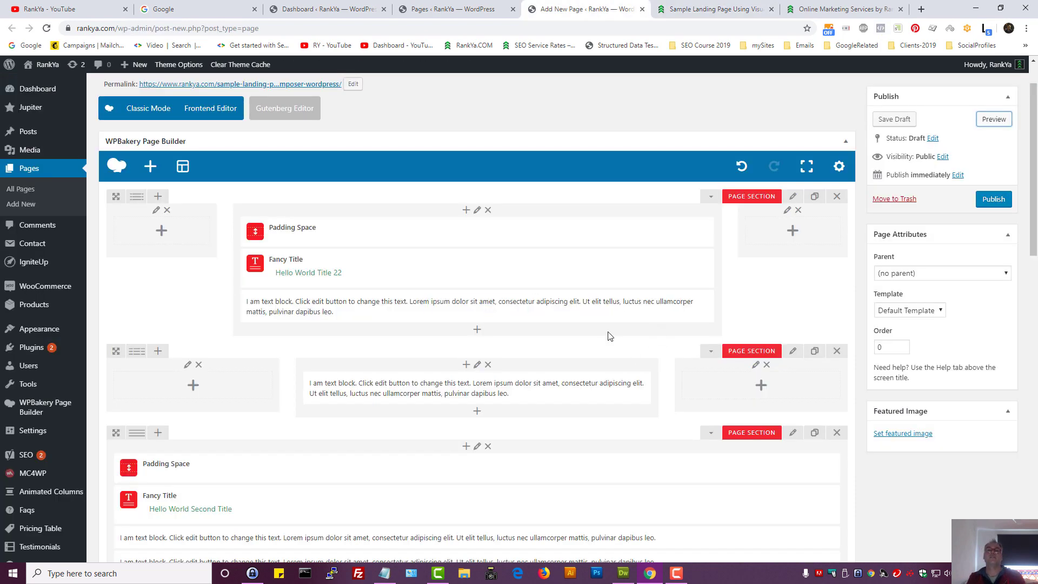
scroll(579, 352, "down", 8)
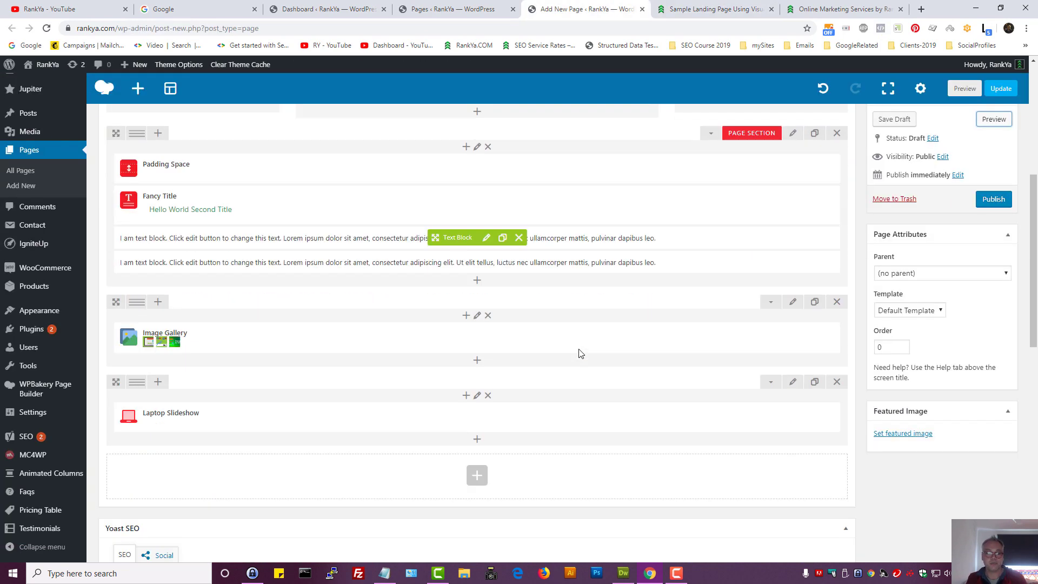
left_click(478, 330)
scroll(456, 376, "down", 1)
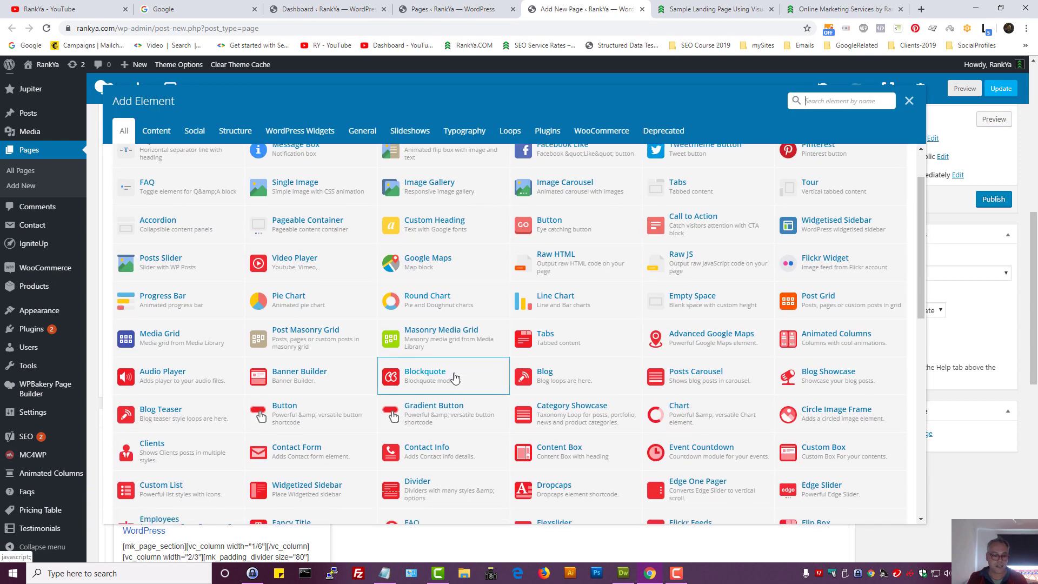
scroll(455, 377, "down", 2)
scroll(446, 377, "down", 1)
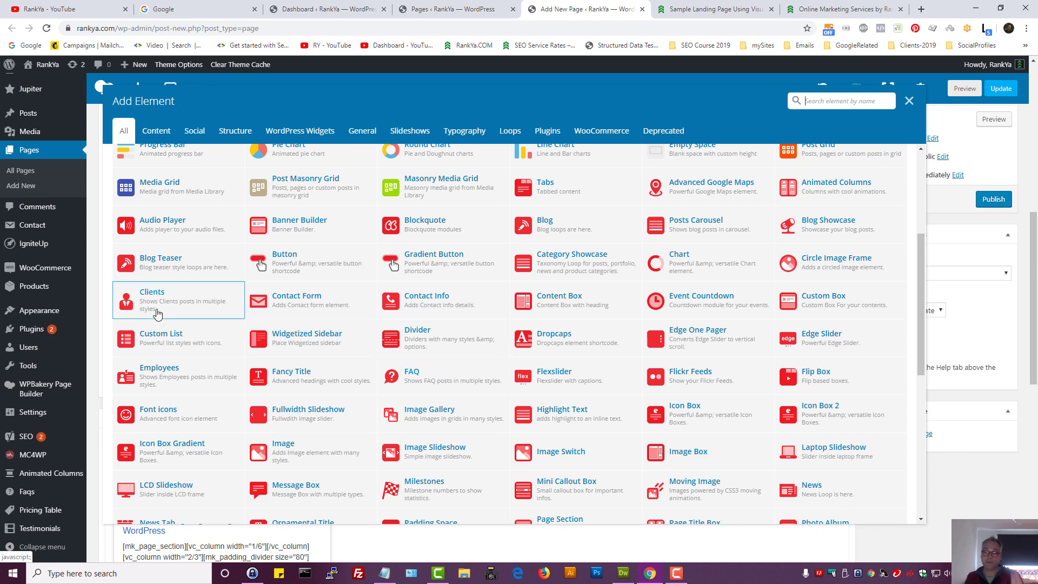
scroll(502, 338, "down", 2)
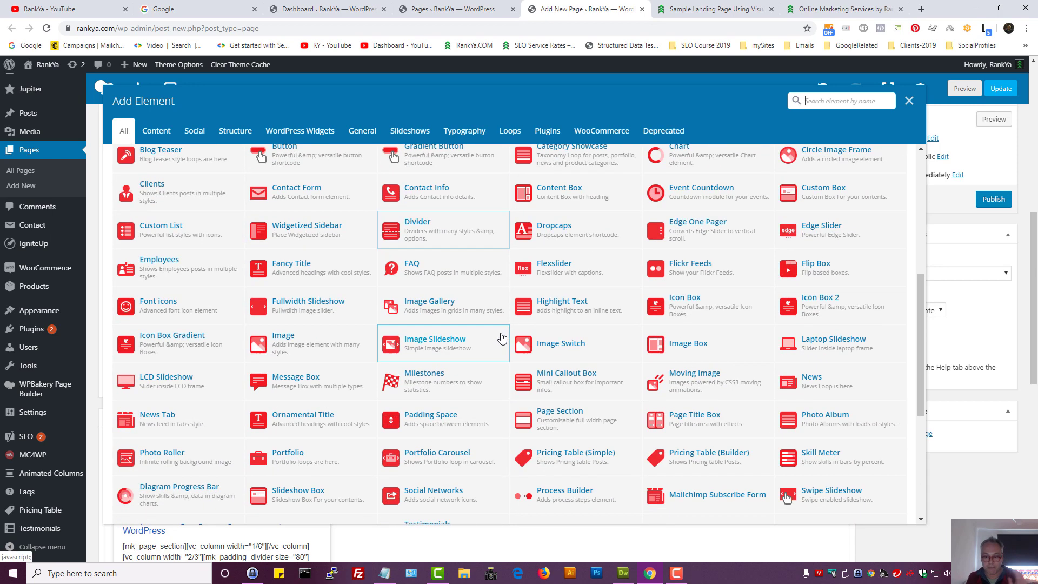
scroll(495, 330, "down", 5)
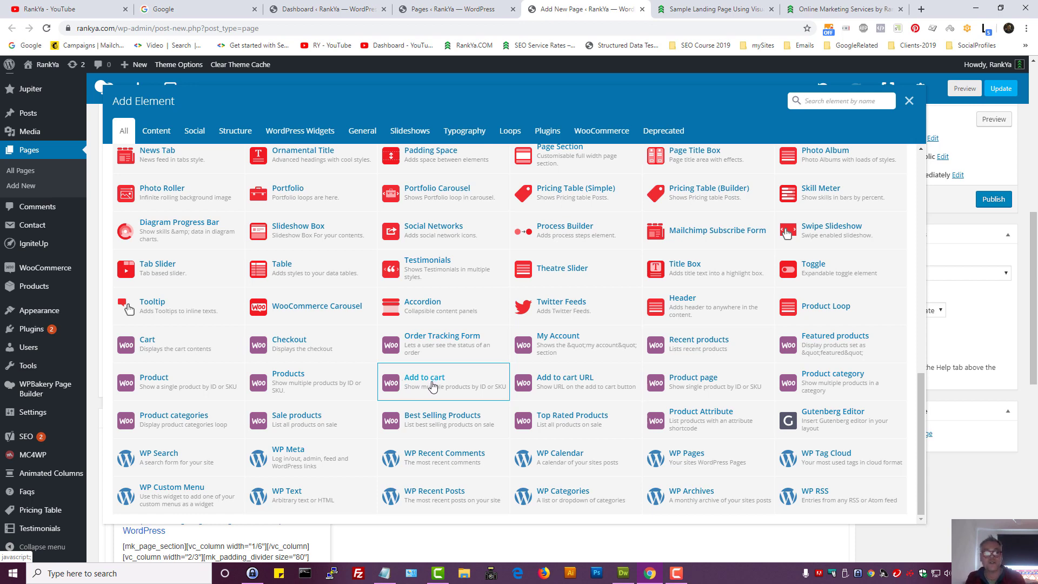
scroll(563, 381, "up", 10)
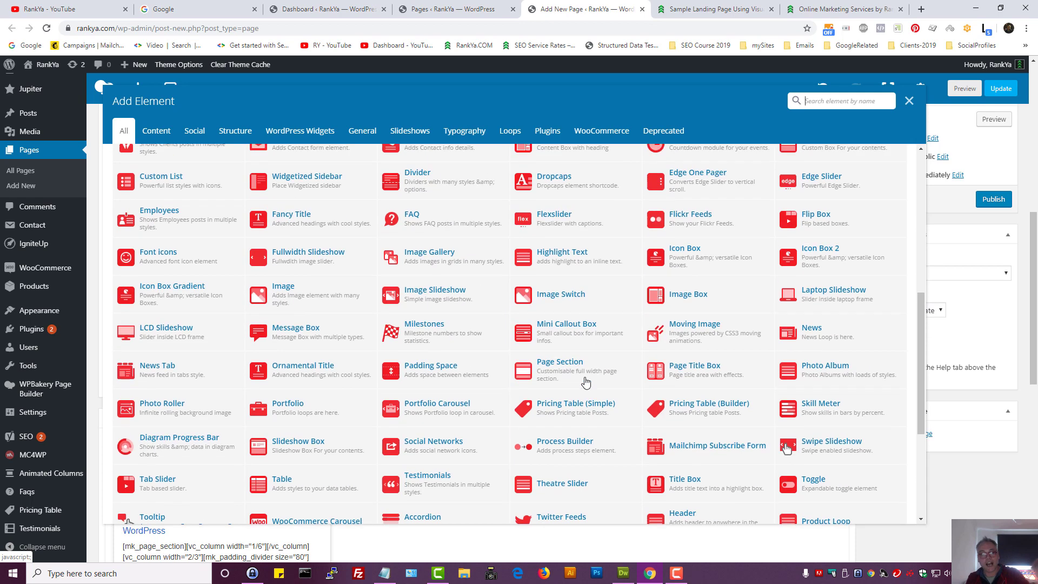
scroll(521, 385, "up", 2)
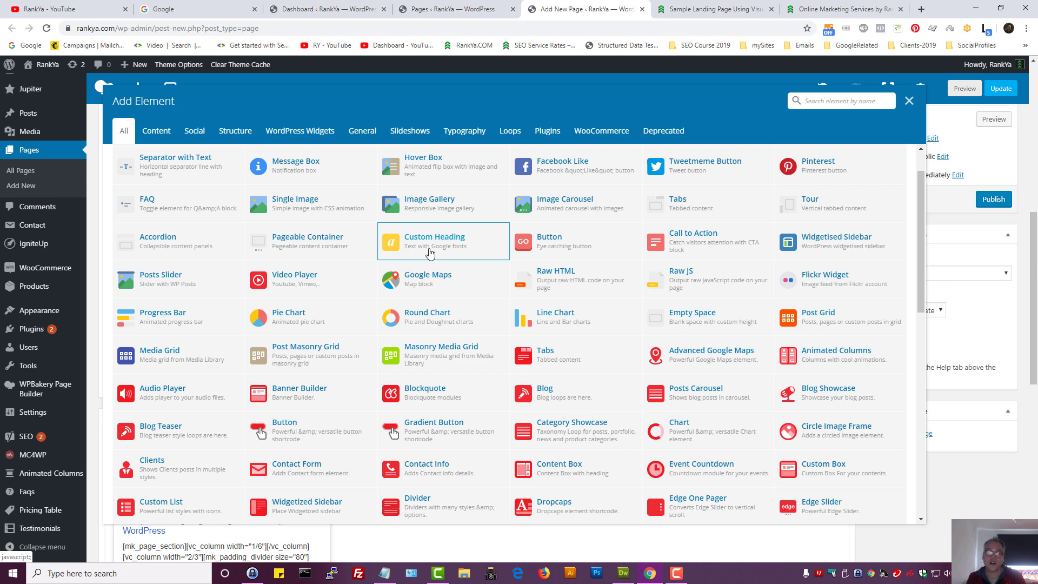
left_click(180, 213)
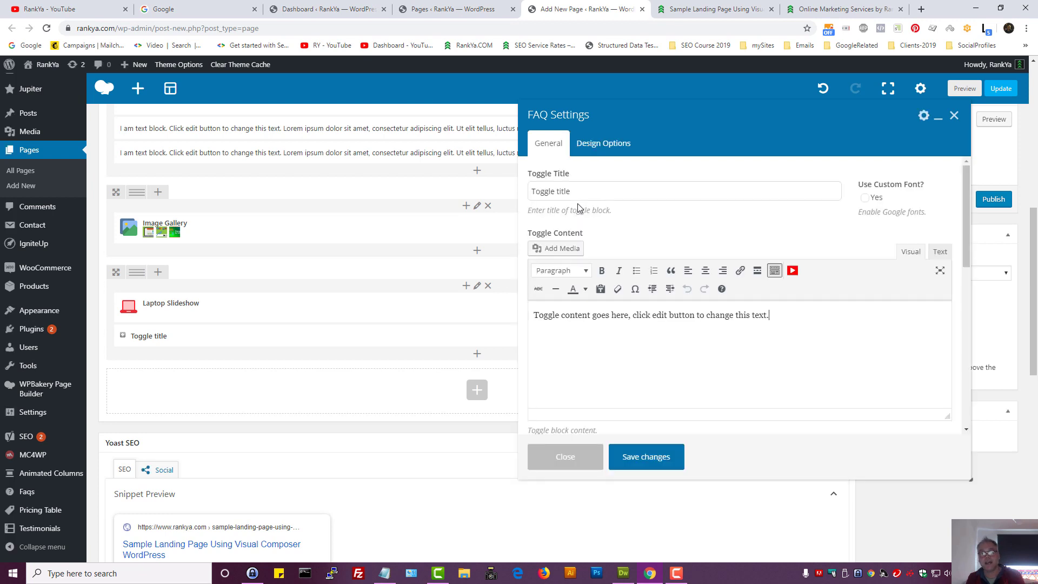
- Review the FAQ toggle's content, icon color, size, default state and animation options, and save it with the default settings
triple_click(595, 315)
scroll(634, 334, "down", 1)
scroll(634, 333, "down", 3)
left_click(566, 254)
left_click(563, 252)
left_click(589, 315)
left_click(590, 315)
scroll(595, 317, "down", 3)
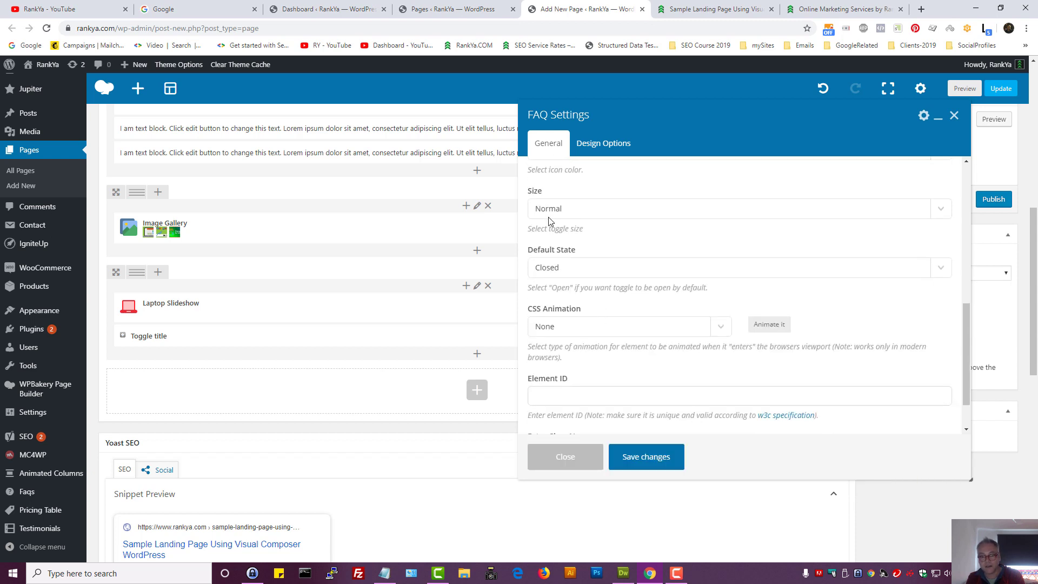
scroll(600, 345, "down", 1)
scroll(640, 341, "up", 6)
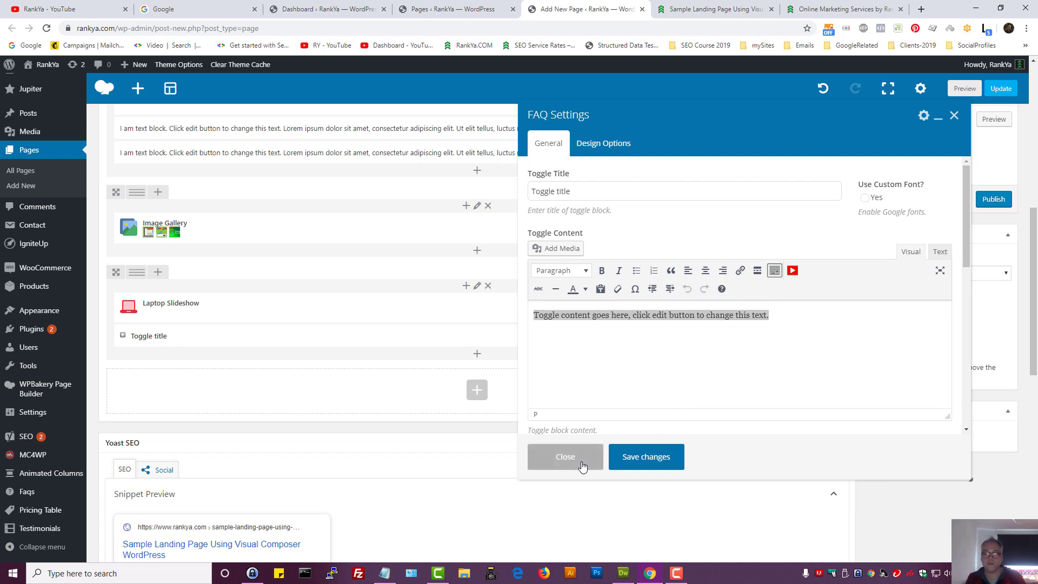
left_click(646, 457)
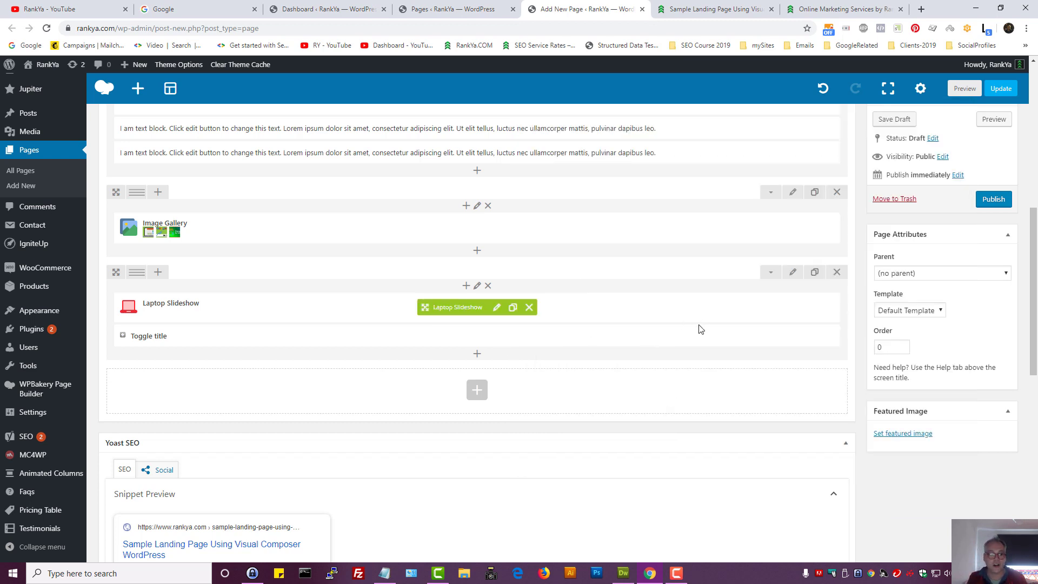
- Delete the row containing the laptop slideshow and the FAQ toggle
scroll(713, 346, "up", 2)
left_click(837, 382)
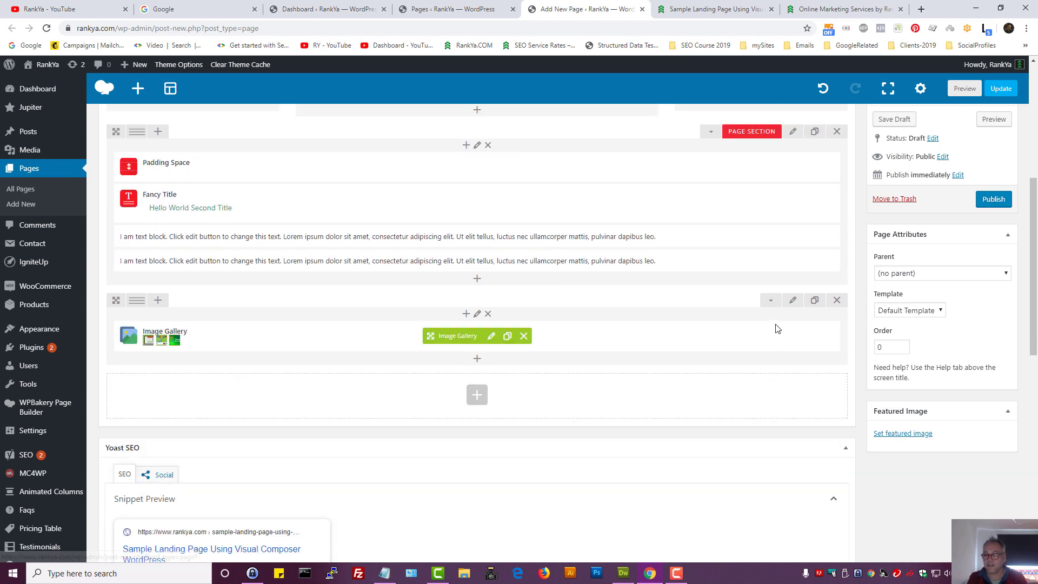
- Review the general and design options in the image gallery row's settings and close them without saving
left_click(793, 302)
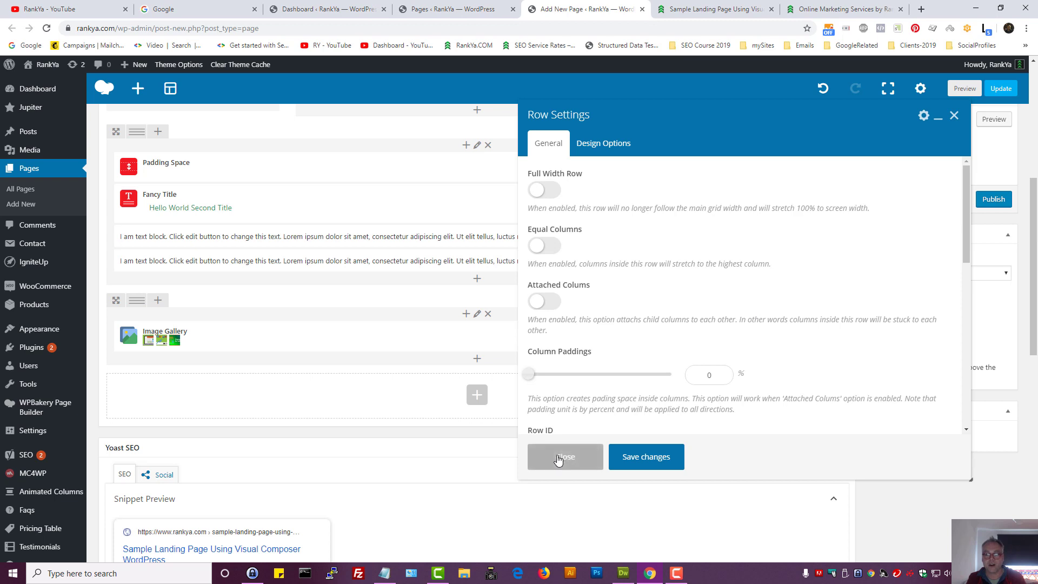
left_click(591, 153)
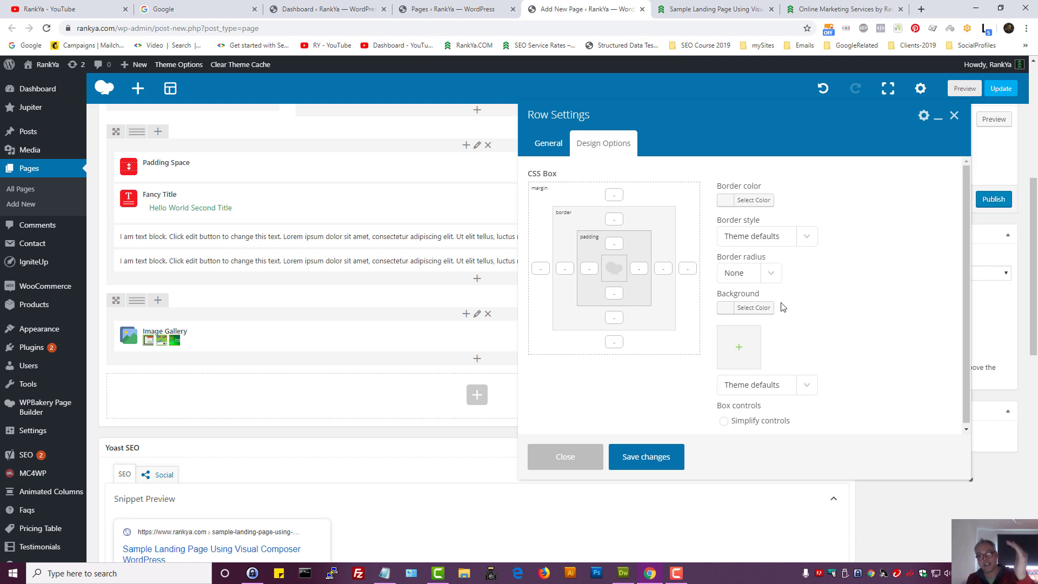
left_click(567, 458)
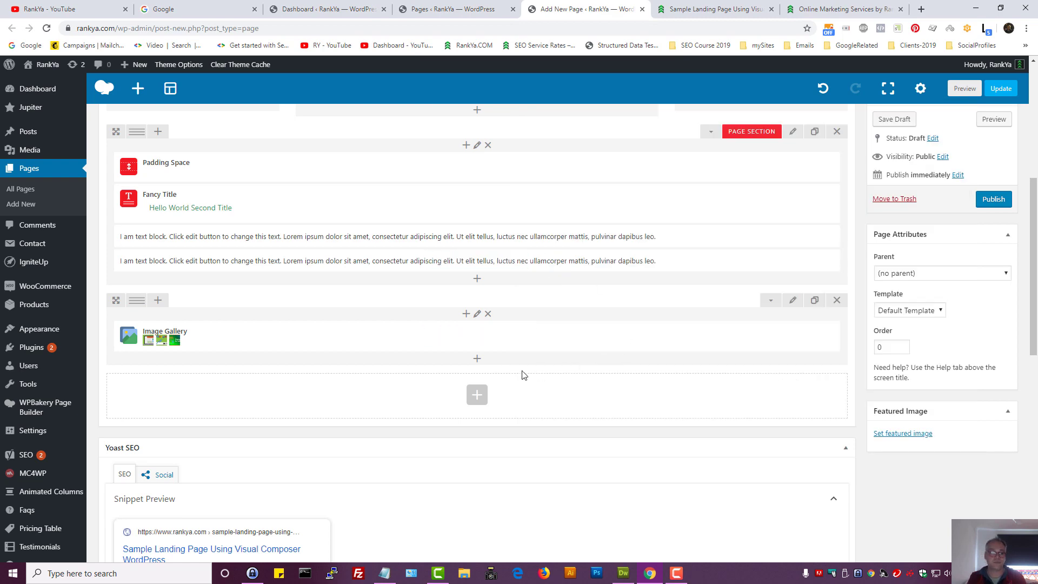
left_click_drag(115, 300, 132, 323)
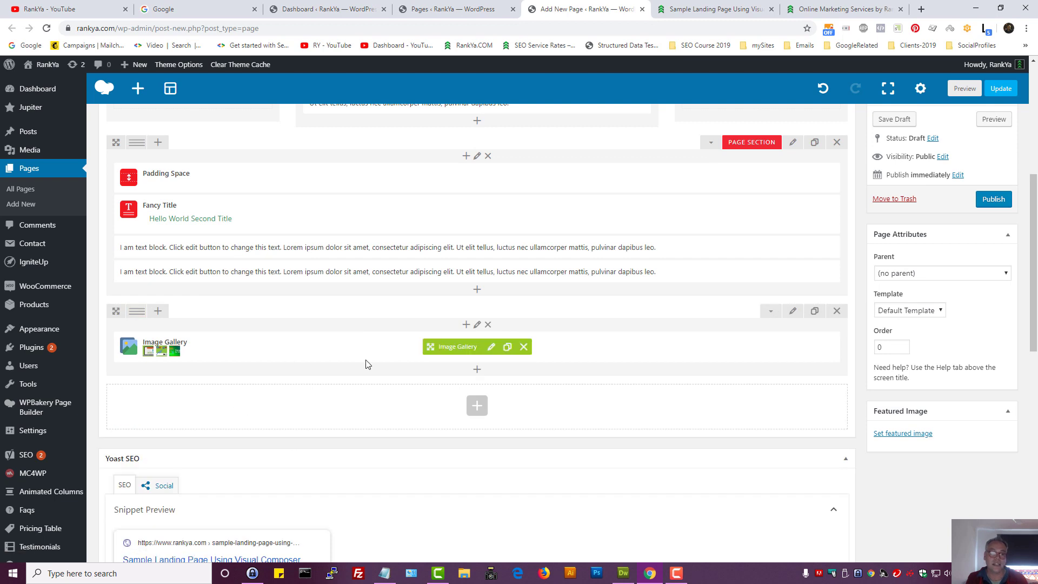
- Switch the landing page to the classic editor and show its content as raw shortcode text
scroll(494, 354, "up", 5)
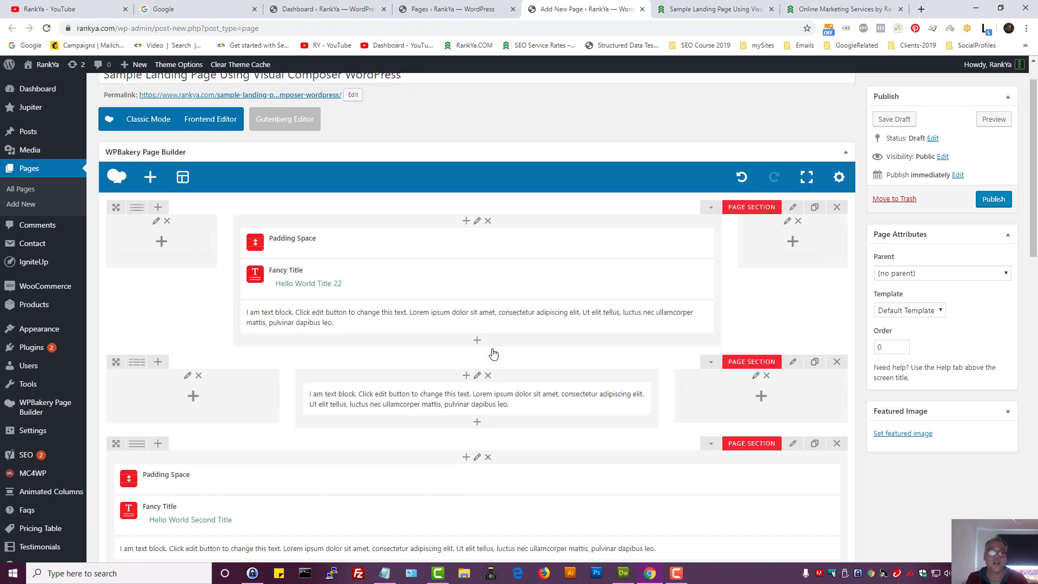
scroll(557, 358, "up", 1)
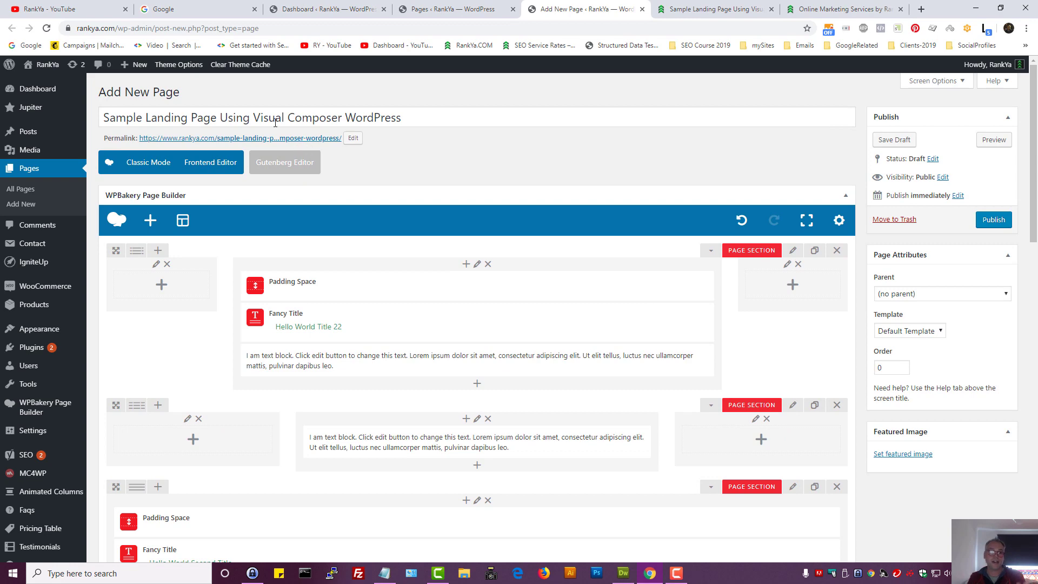
left_click(149, 162)
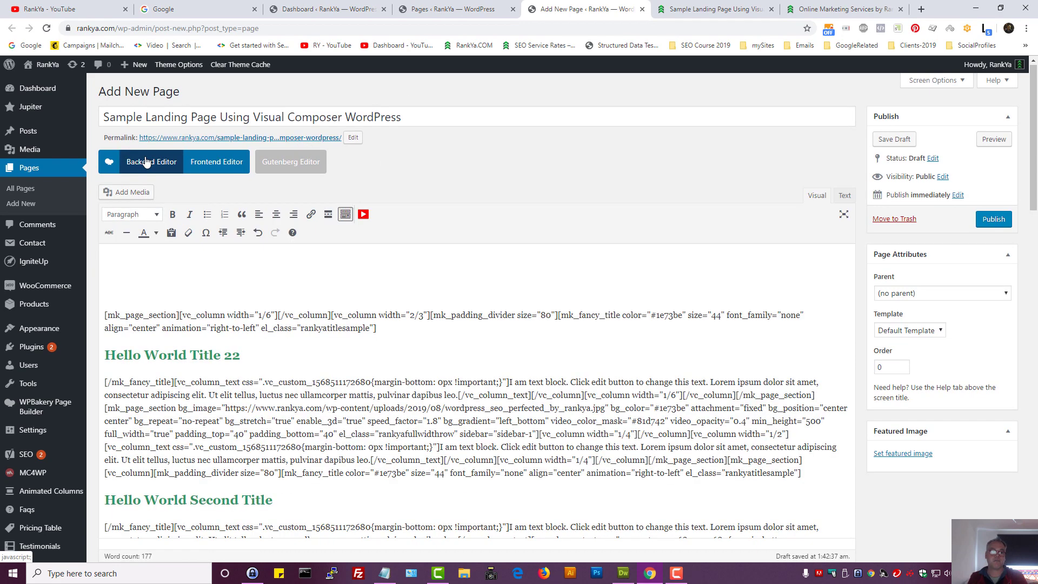
left_click(844, 197)
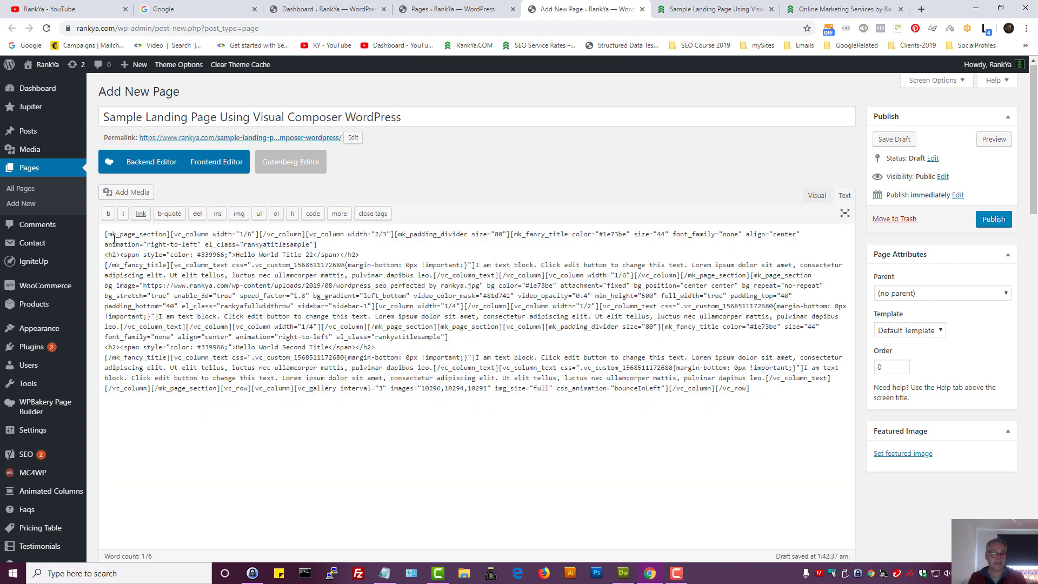
- Highlight the opening mk_page_section shortcode and examine the code around it
left_click_drag(106, 234, 171, 234)
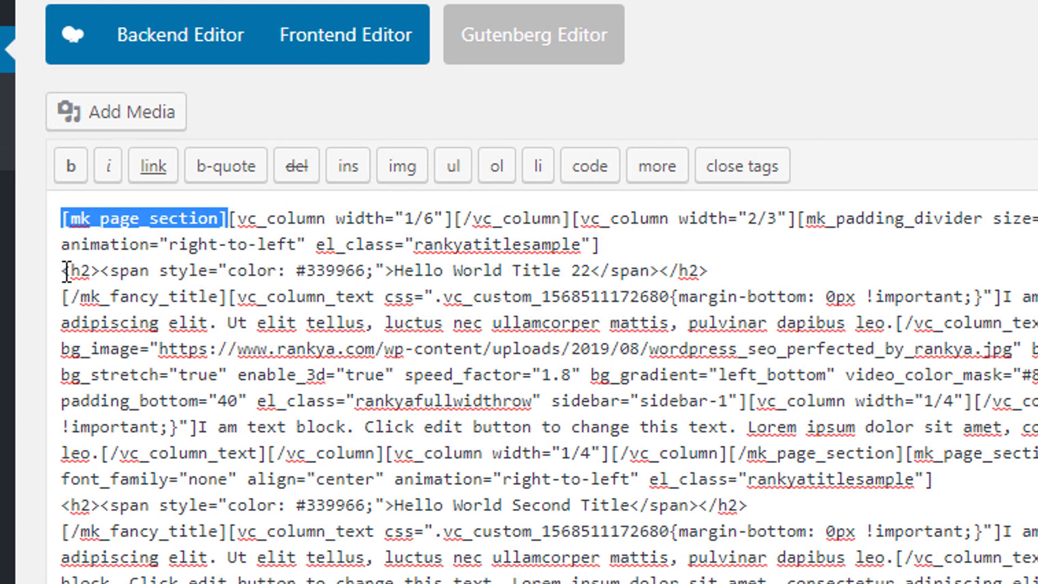
double_click(475, 246)
triple_click(534, 246)
left_click(427, 259)
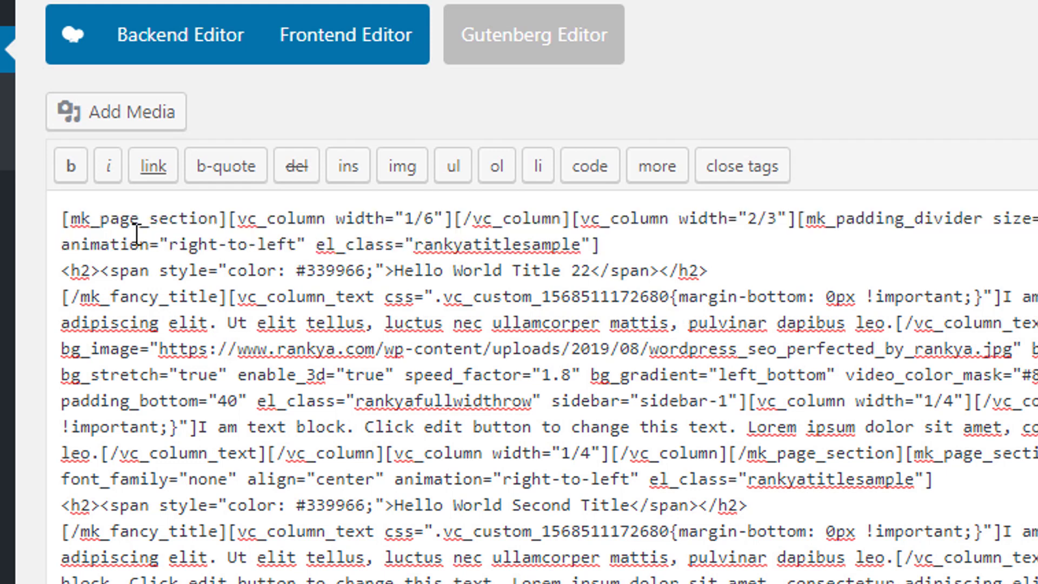
double_click(104, 216)
key("super")
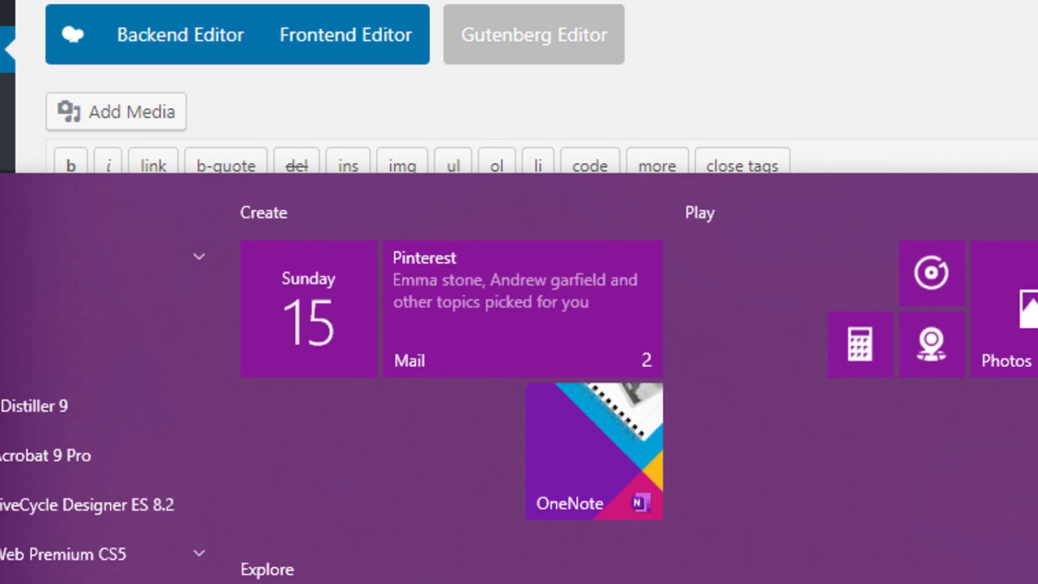
key("super")
left_click(311, 297)
- Find mk_page_section in the page code and copy the first section's whole block from its opening to its closing tag
double_click(81, 227)
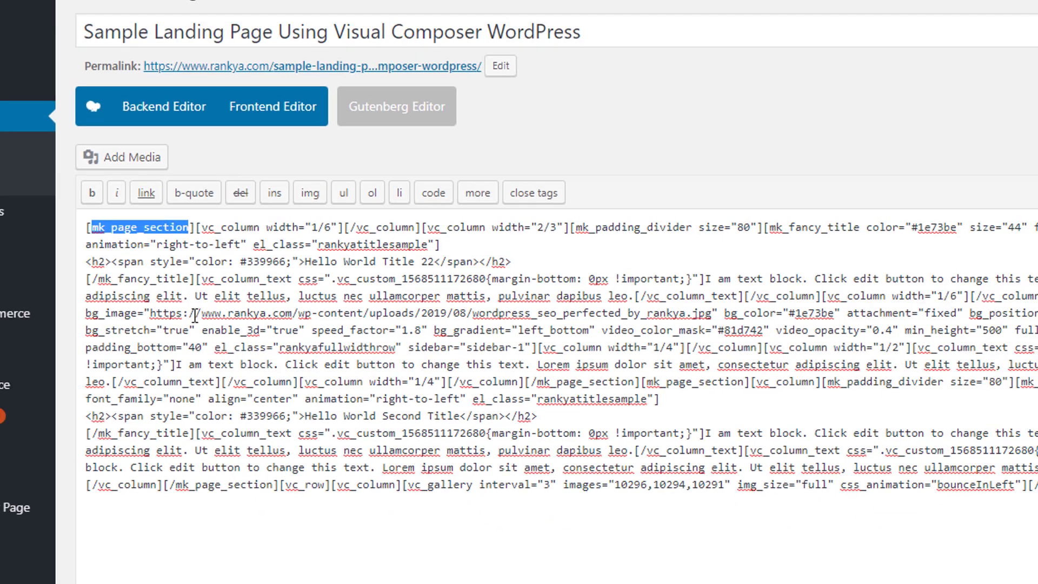
key("ctrl+f")
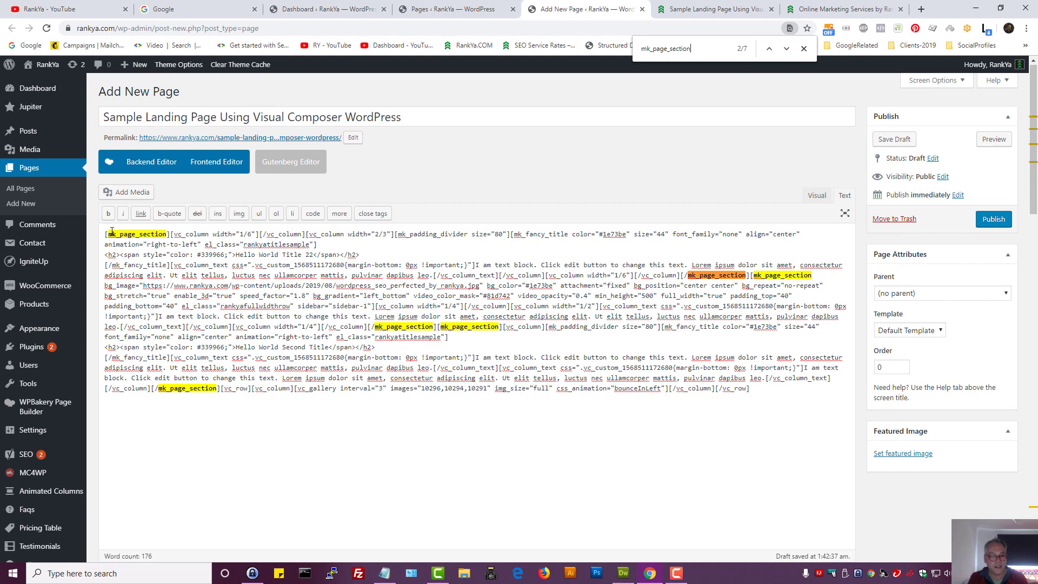
triple_click(128, 238)
left_click(739, 263)
left_click_drag(749, 275, 97, 235)
right_click(184, 231)
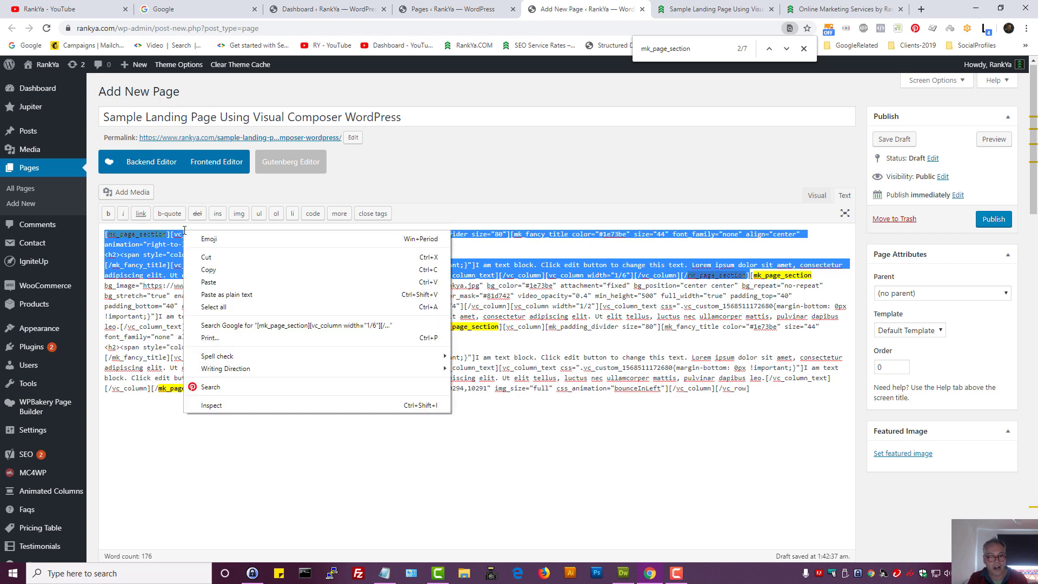
left_click(210, 270)
- Paste the copied page section below the closing vc_row tag at the end of the code, leaving a blank line between
left_click(771, 384)
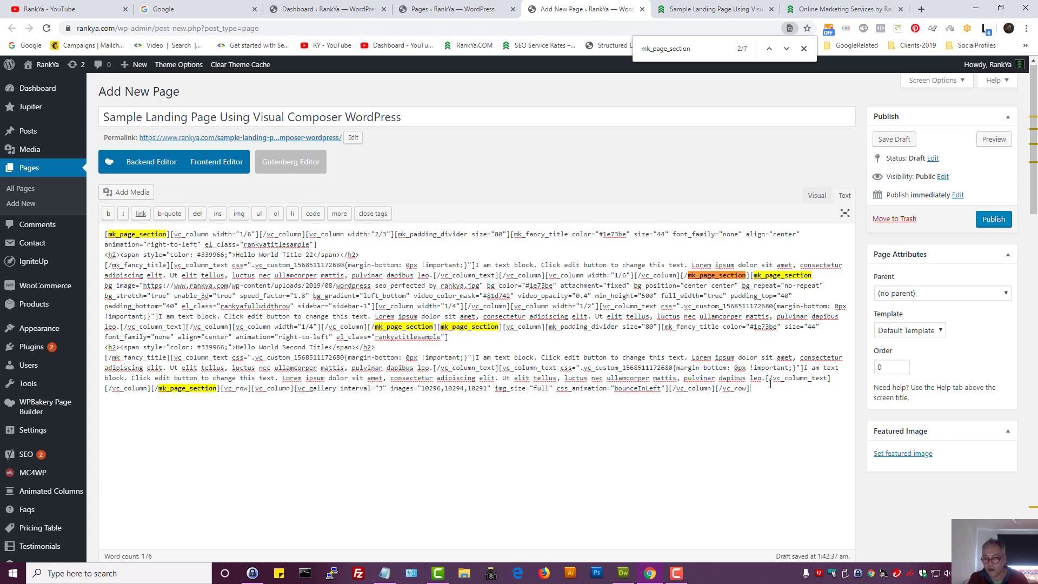
key("Return")
key("Return")
key("ctrl+v")
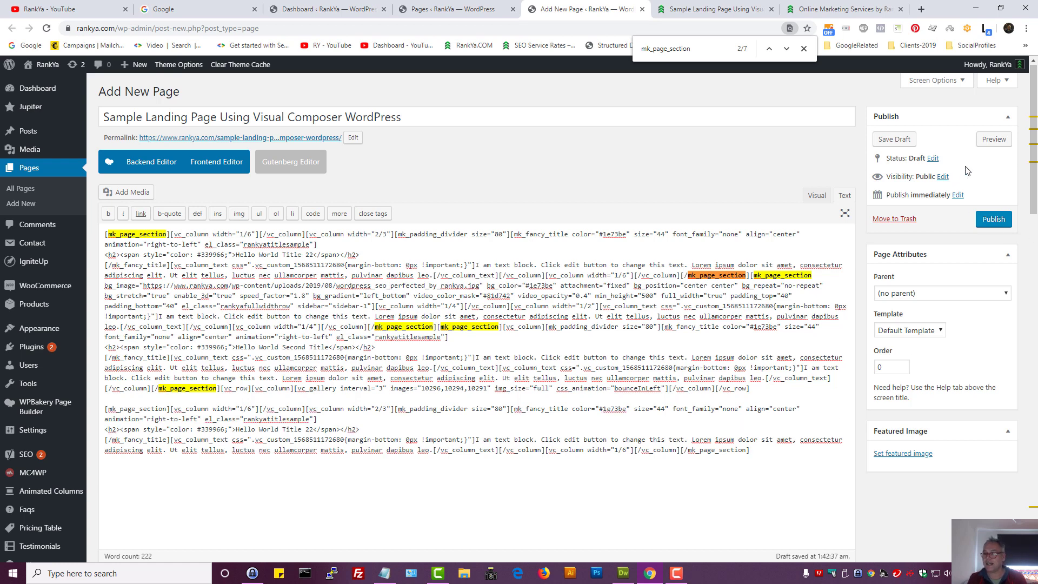
- Return to the visual view and the backend editor, and compare the pasted page section below the image gallery with the original
left_click(816, 196)
scroll(433, 216, "up", 5)
left_click(163, 164)
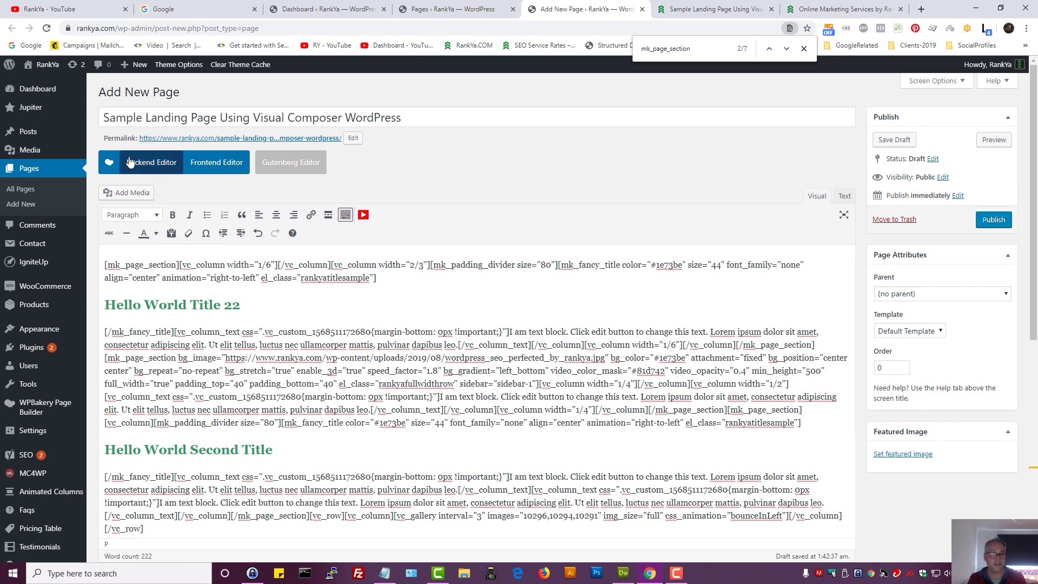
scroll(616, 243, "down", 8)
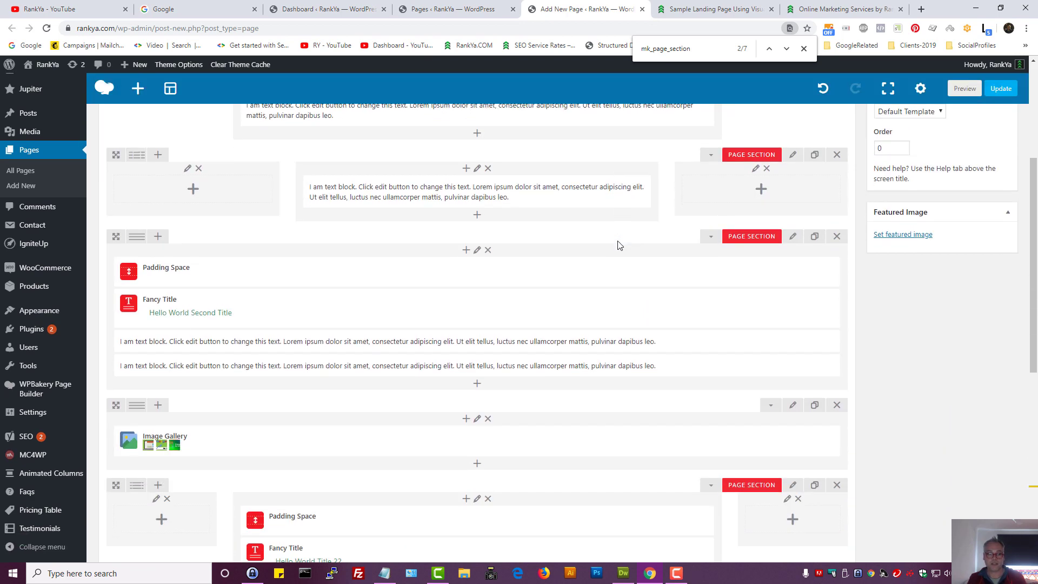
scroll(617, 246, "up", 8)
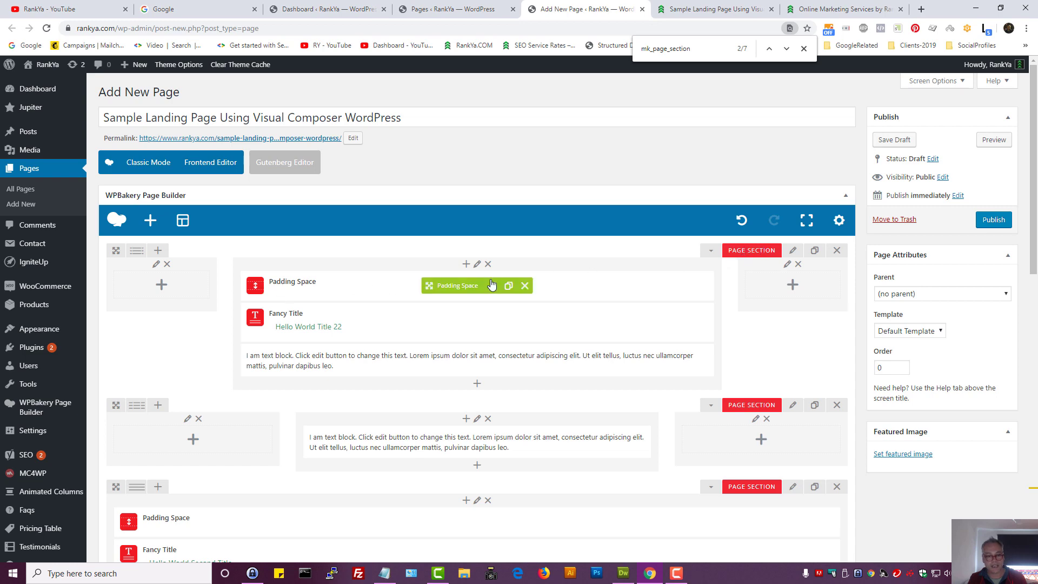
mouse_move(442, 322)
scroll(442, 321, "down", 8)
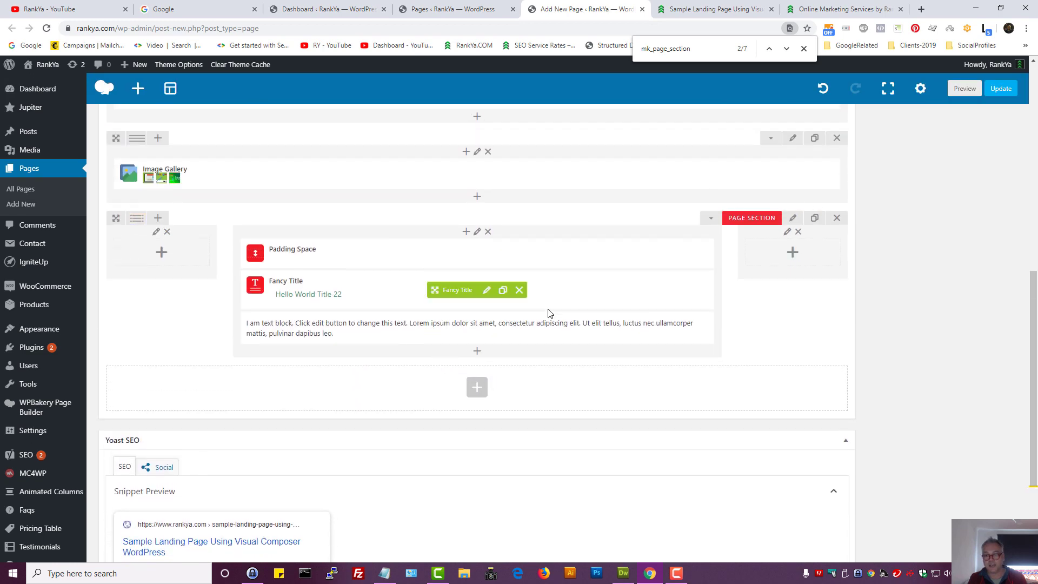
scroll(626, 345, "up", 5)
scroll(625, 345, "up", 3)
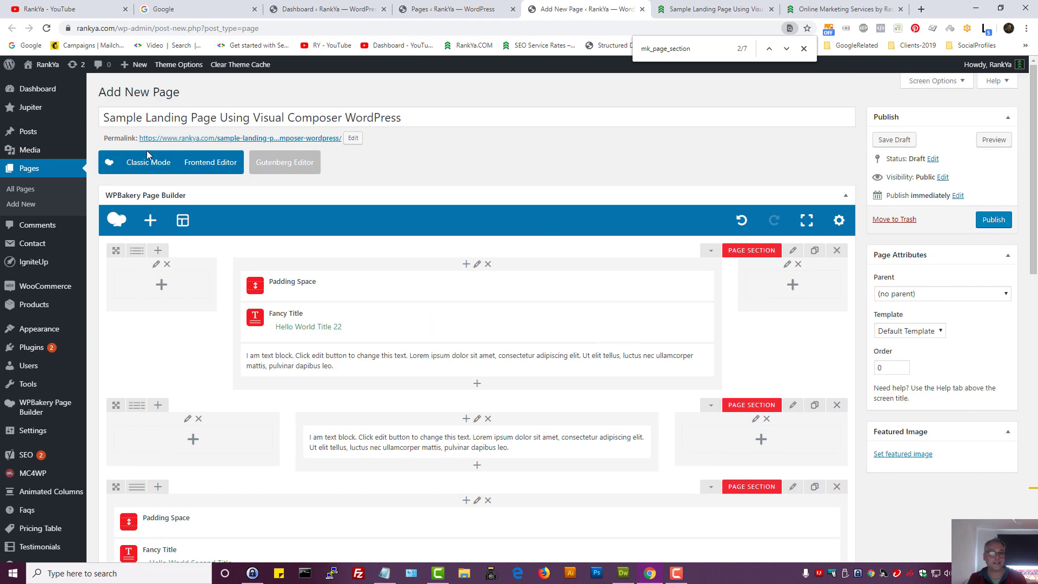
- Reopen the page's shortcode text, highlight the opening mk_page_section tag, and return to the backend editor
left_click(150, 170)
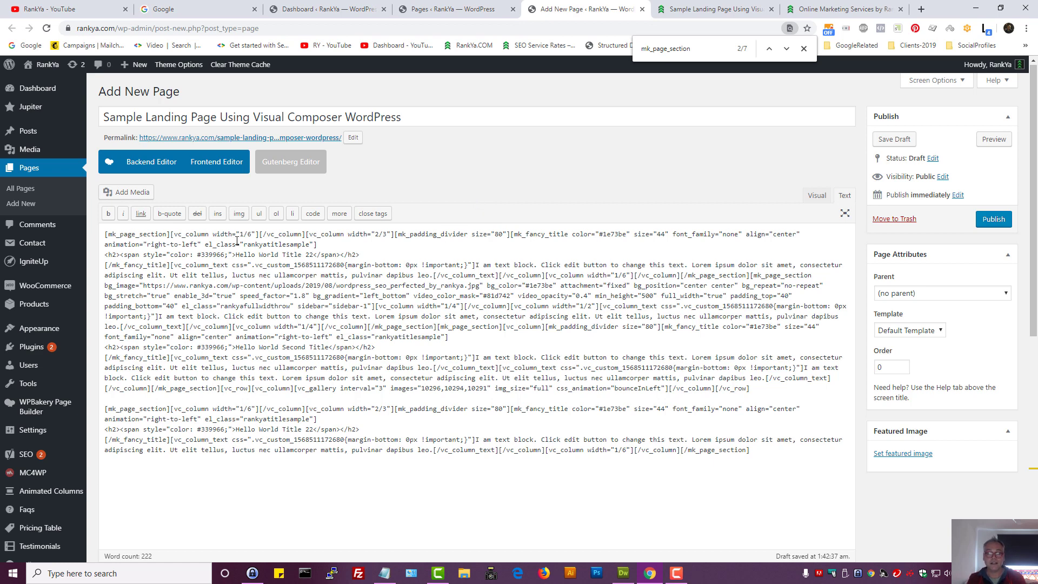
left_click_drag(172, 234, 104, 234)
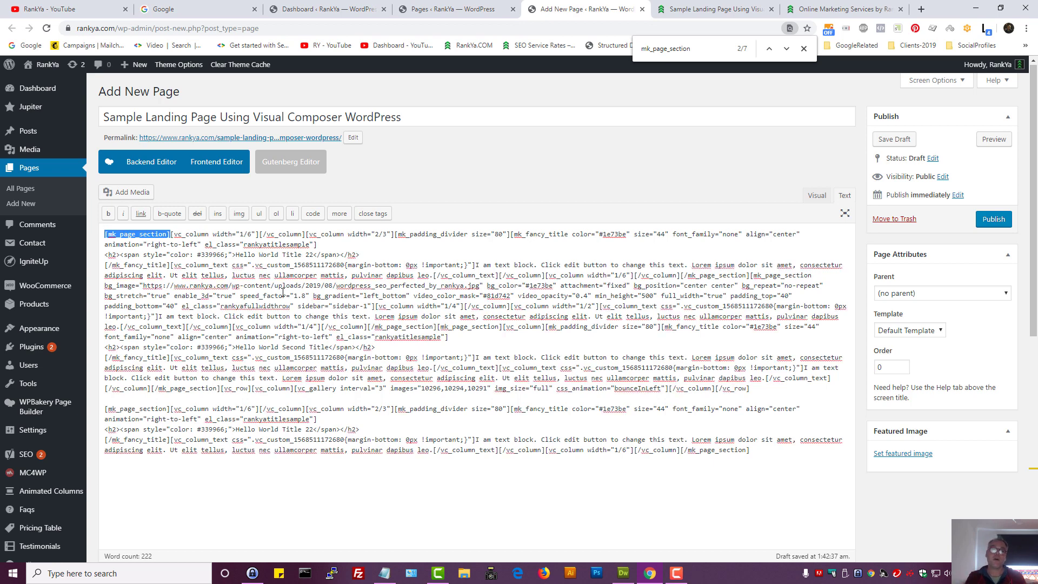
left_click(340, 324)
left_click_drag(171, 234, 105, 232)
left_click(197, 245)
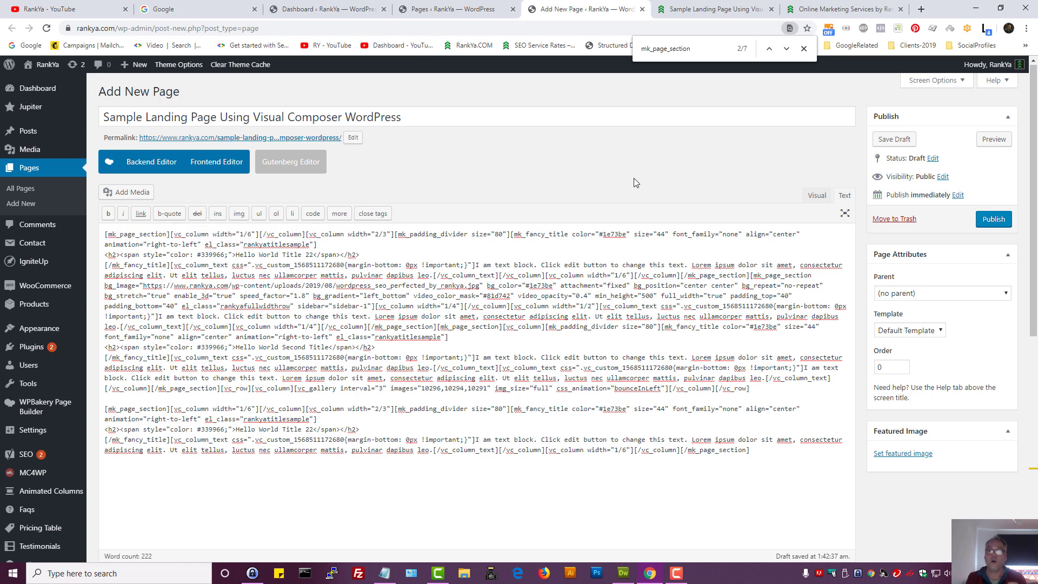
left_click(135, 161)
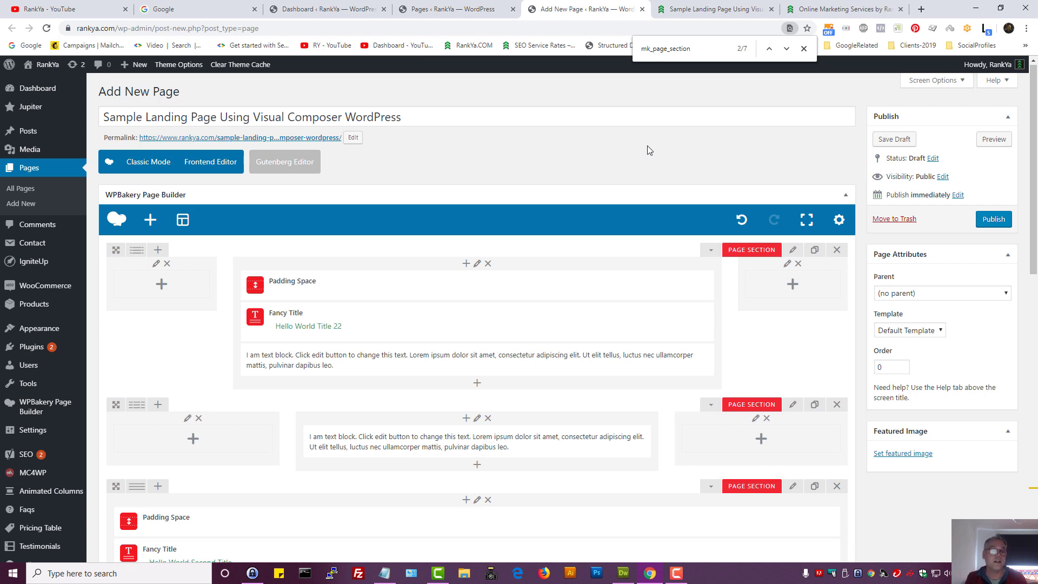
- View the landing page preview up to its header, and close the text search back in the page editor
left_click(712, 6)
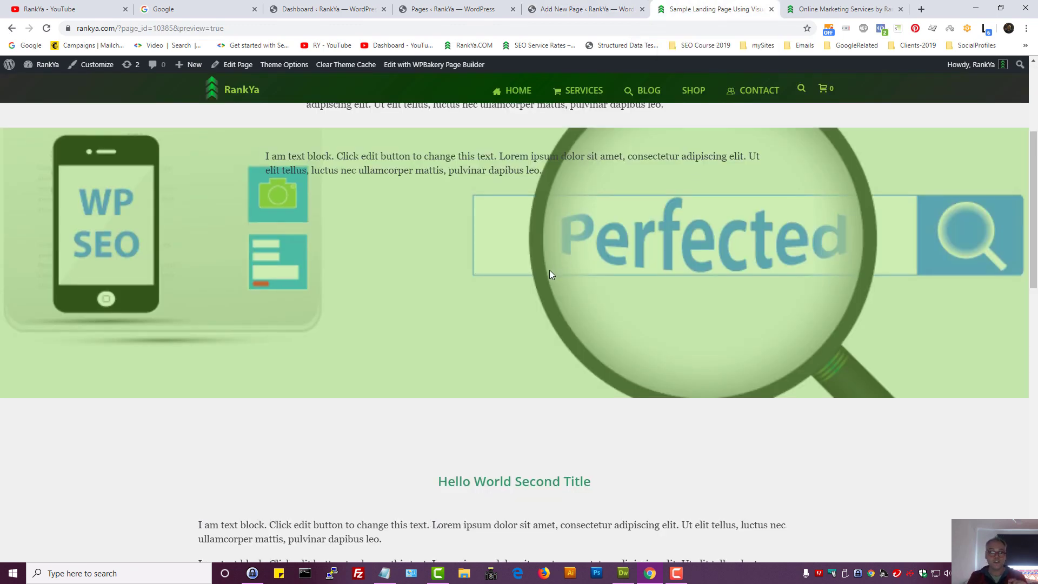
scroll(550, 268, "up", 4)
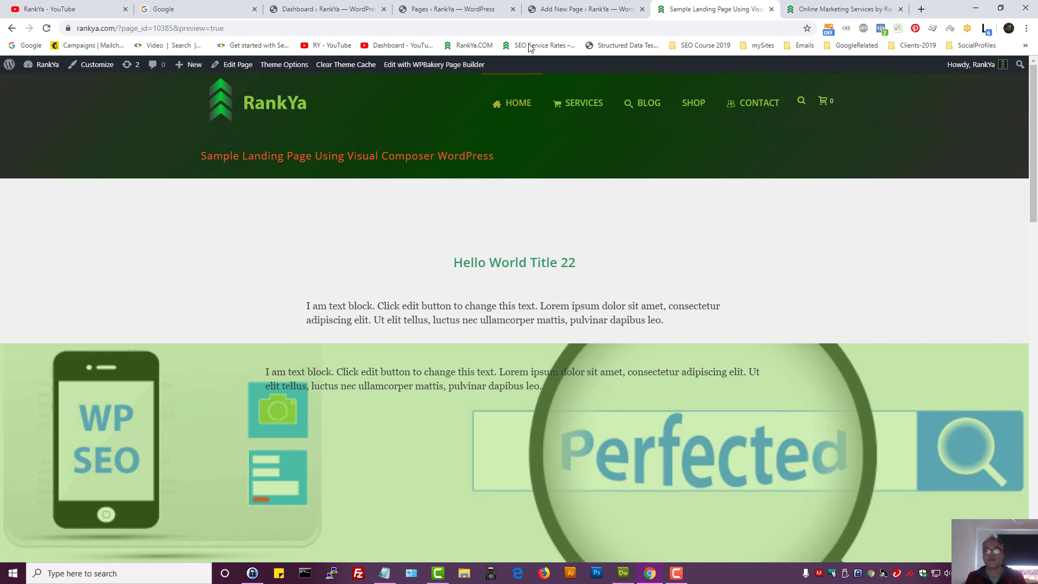
left_click(567, 10)
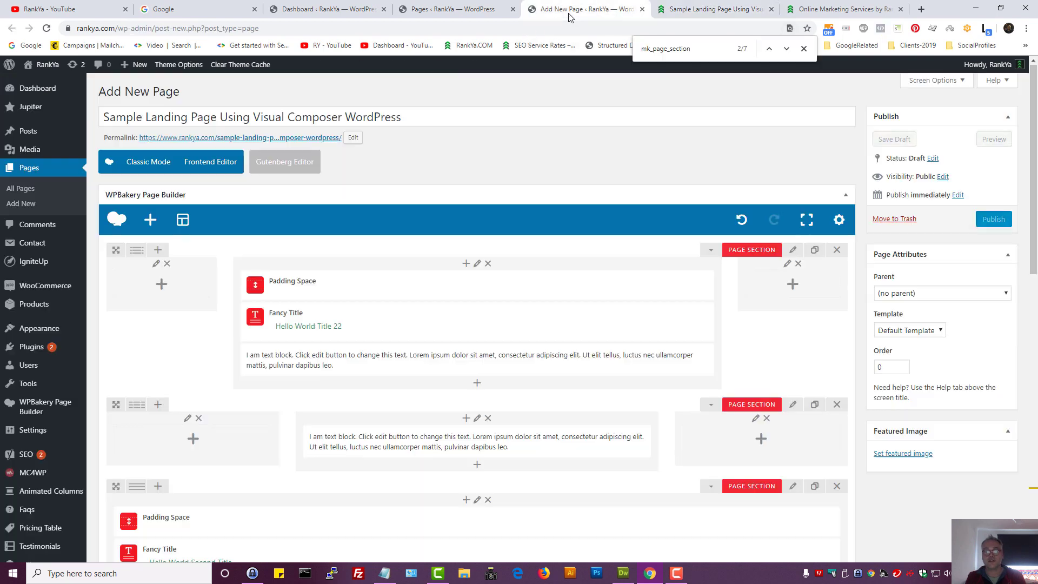
left_click(804, 49)
- Look over the landing page preview from the header down to the image gallery slideshow and back up
left_click(709, 9)
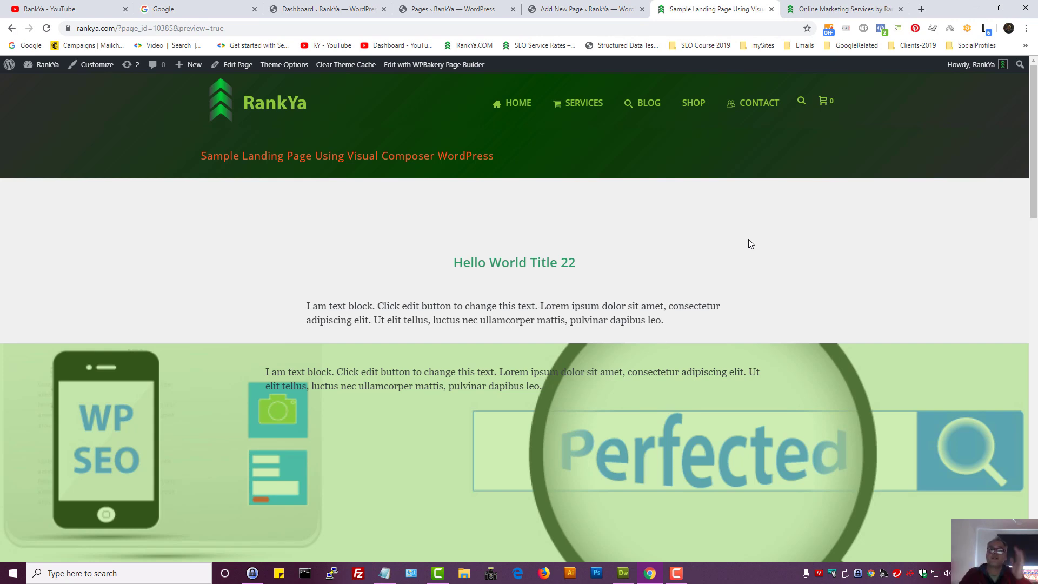
scroll(713, 261, "down", 3)
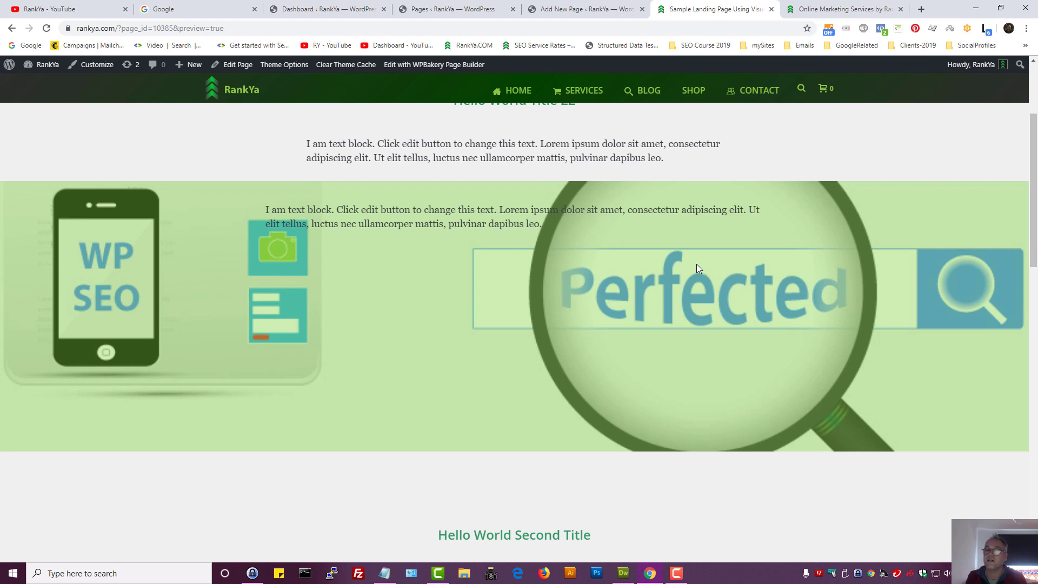
scroll(697, 268, "down", 2)
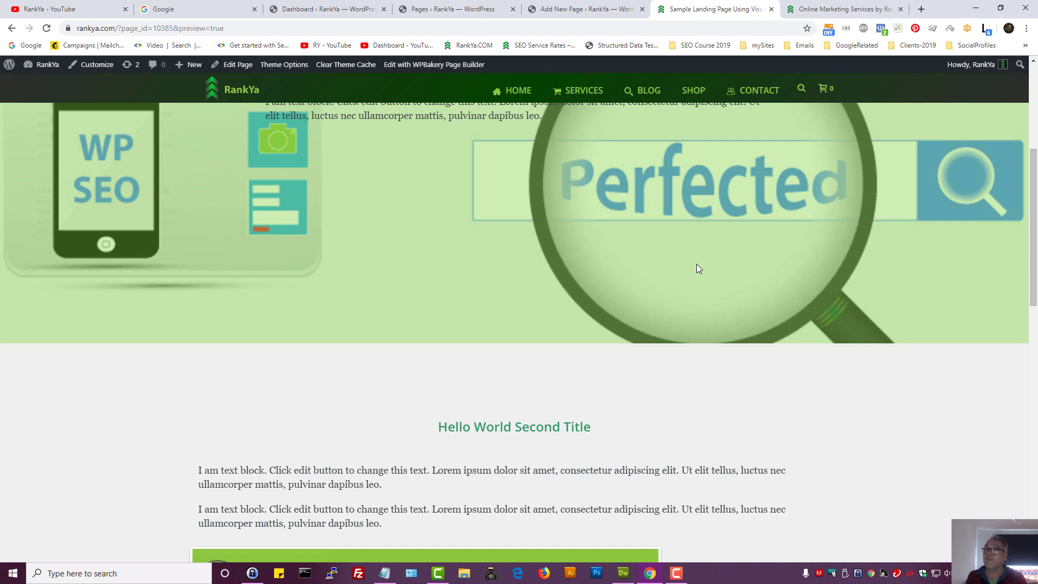
scroll(688, 308, "down", 4)
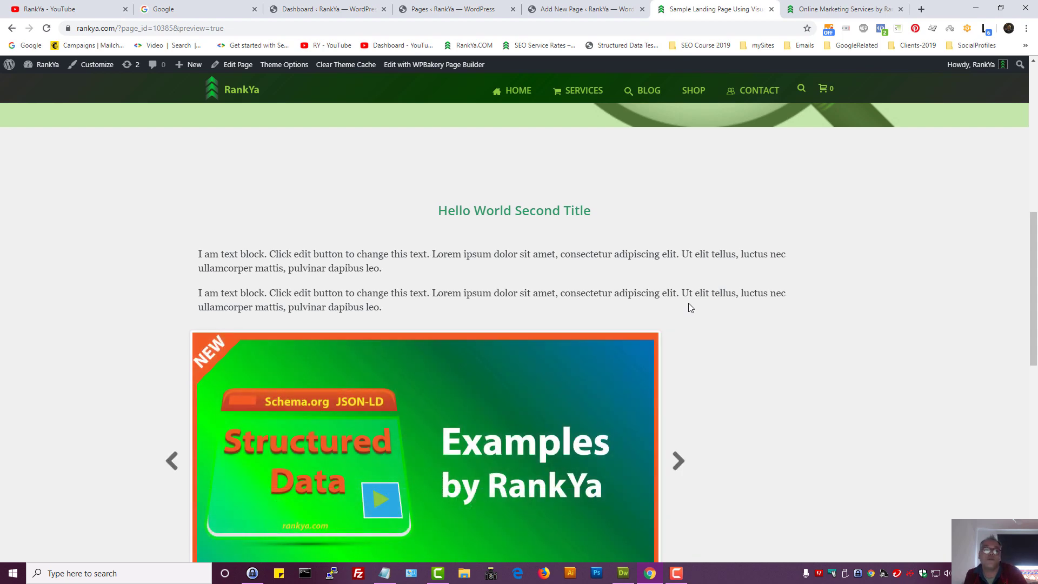
scroll(688, 303, "up", 1)
scroll(689, 307, "up", 8)
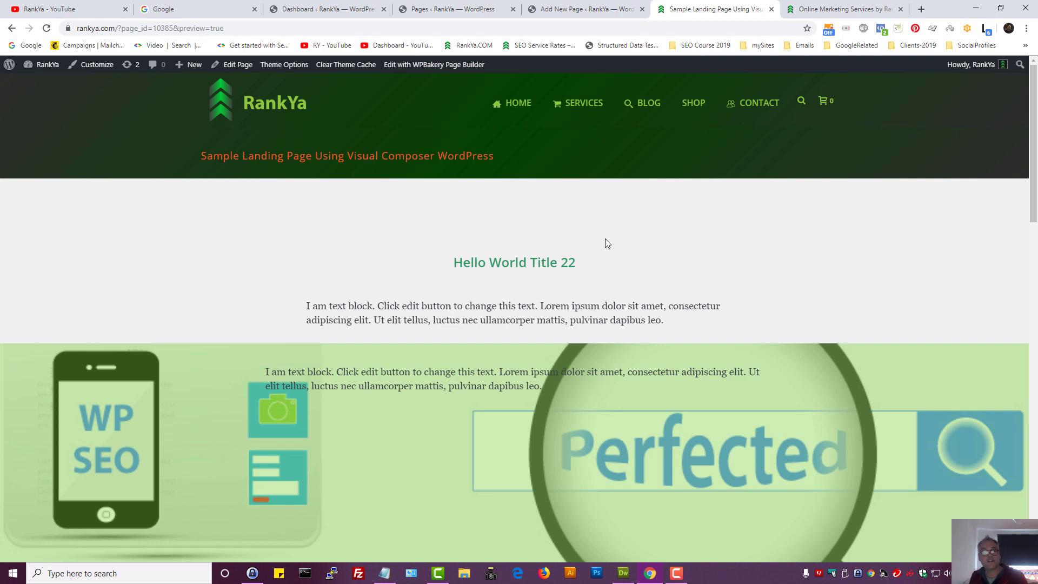
- Highlight the Hello World Title 22 section while reviewing the preview, and switch to the RankYa YouTube channel page
left_click_drag(446, 273, 664, 330)
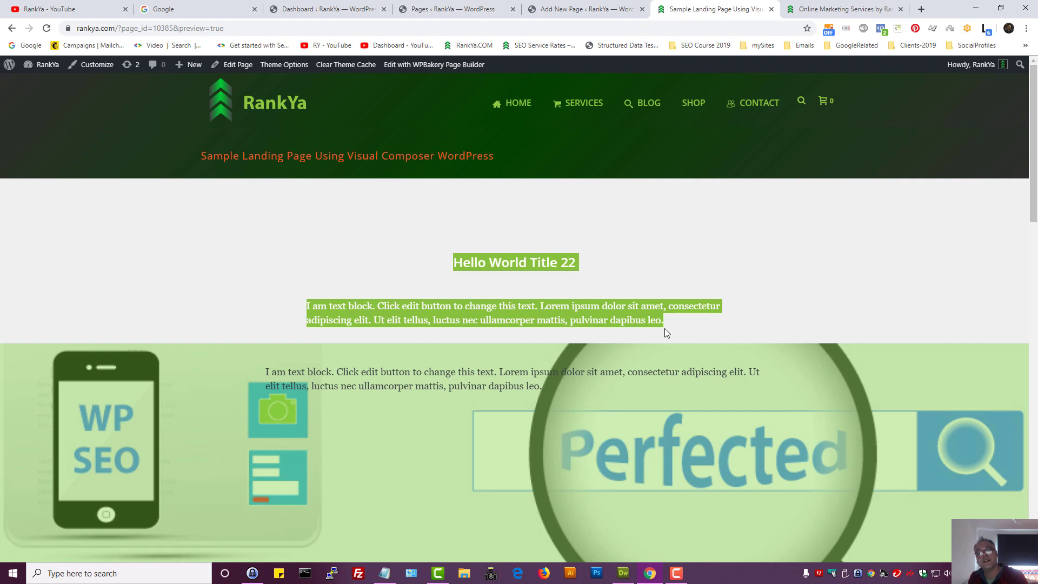
scroll(647, 342, "down", 6)
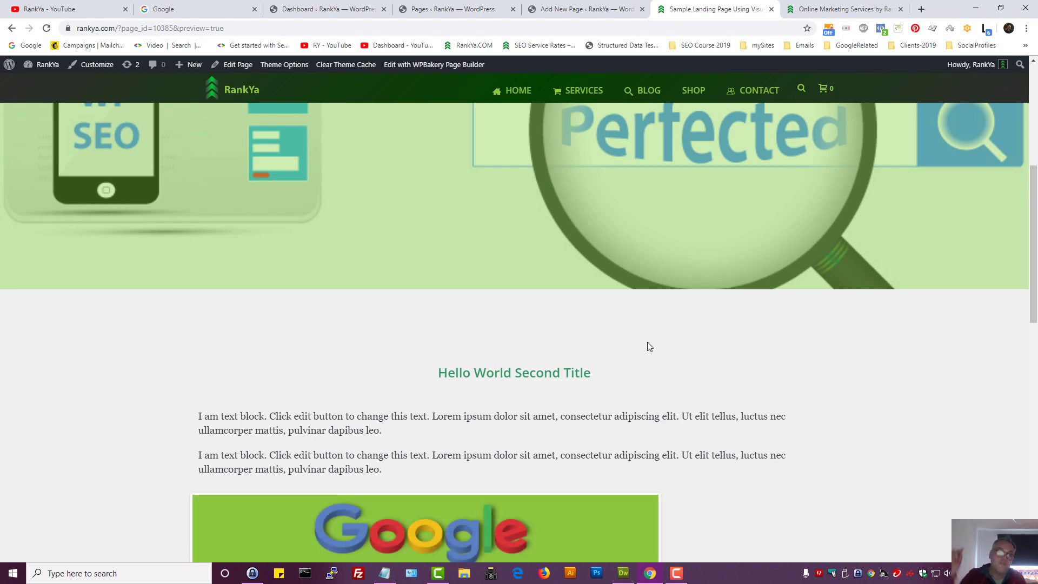
scroll(647, 343, "up", 1)
scroll(647, 342, "up", 5)
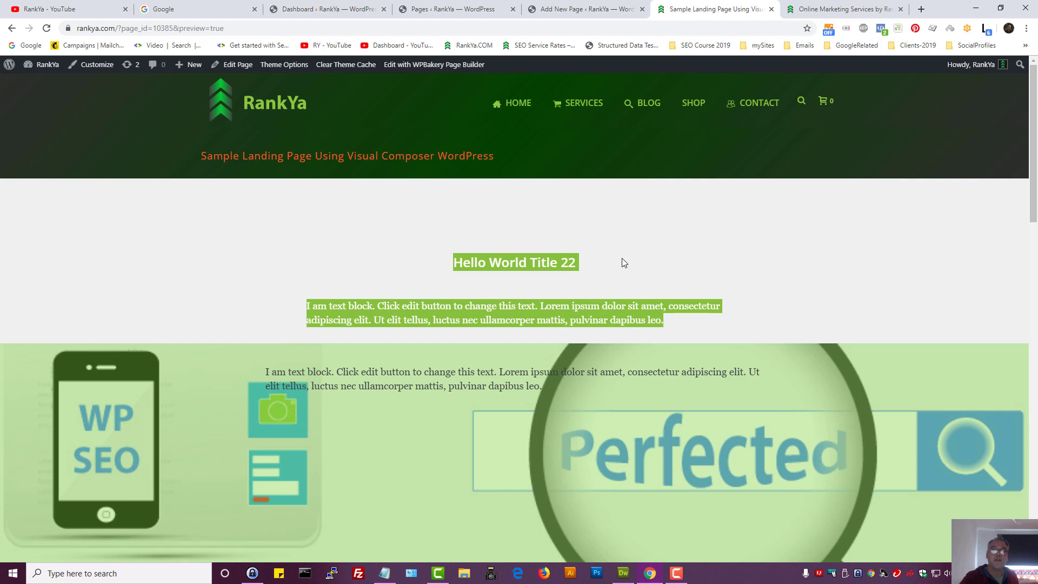
left_click(81, 6)
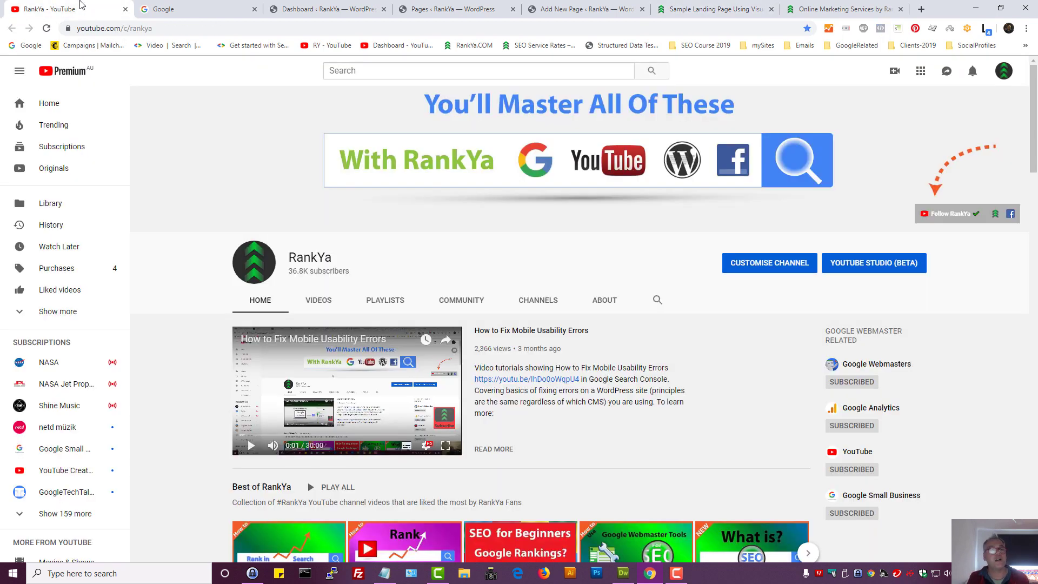